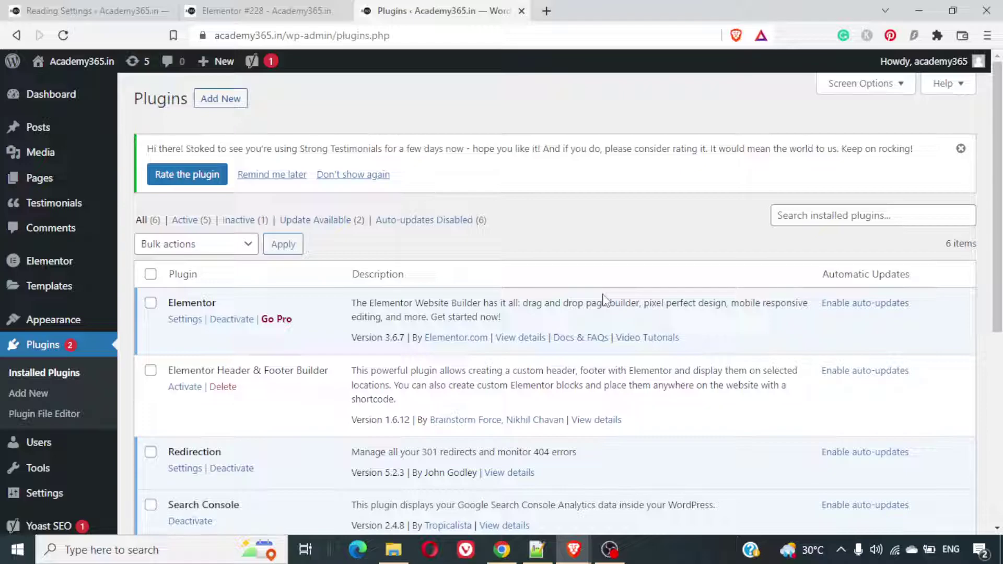
Filter the installed plugins by 'strong' and bring up link options for All Testimonials
{"action": "left_click", "coordinate": [856, 218]}
{"action": "type", "text": "strong"}
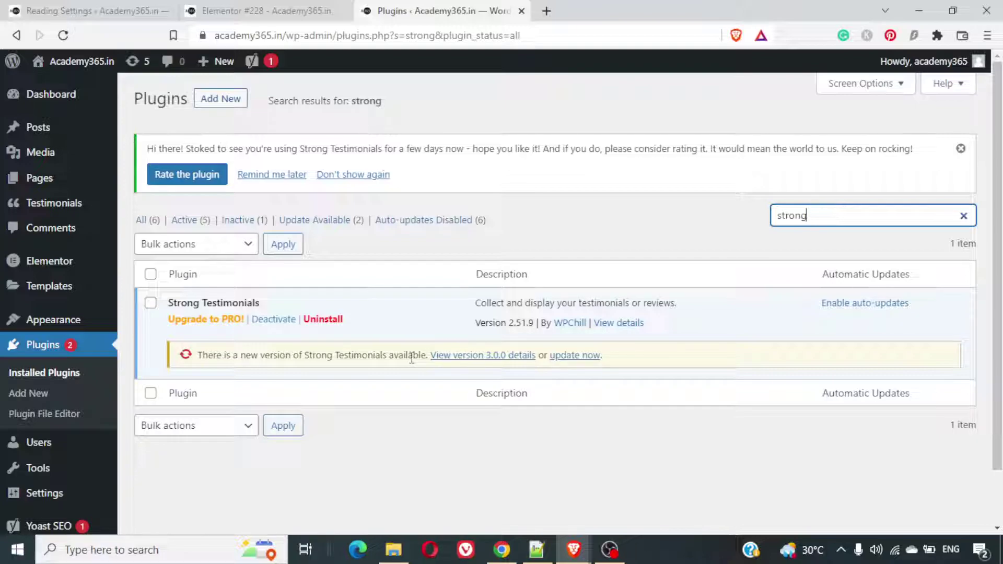
{"action": "mouse_move", "coordinate": [59, 216]}
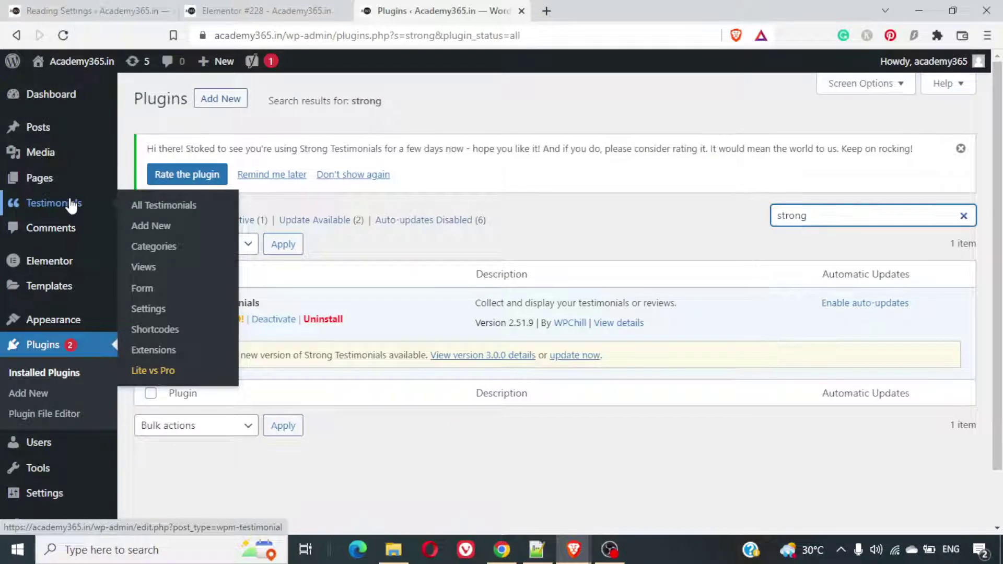
{"action": "right_click", "coordinate": [146, 214]}
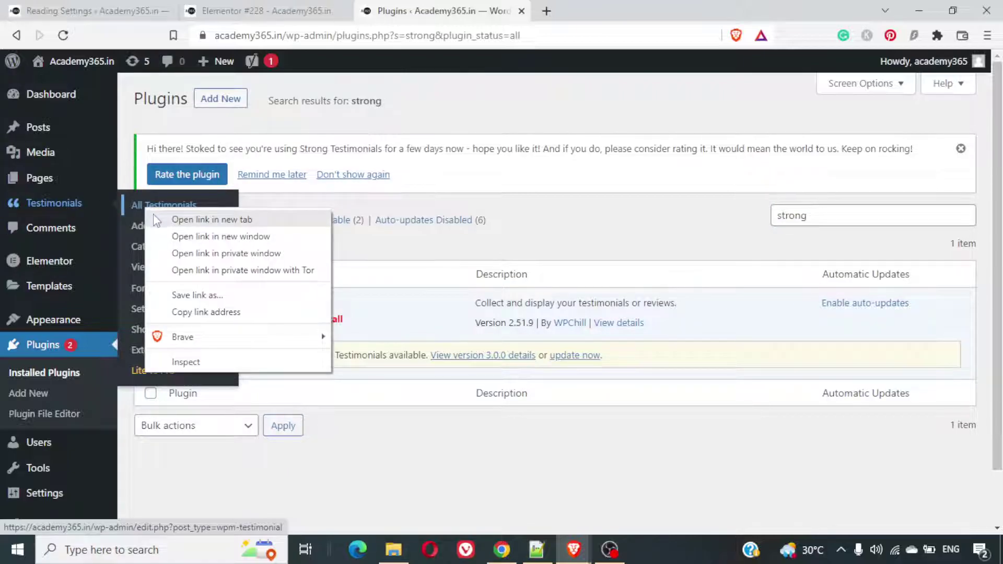
Open the All Testimonials list in a new browser tab and switch to it
{"action": "left_click", "coordinate": [153, 215]}
{"action": "left_click", "coordinate": [620, 8]}
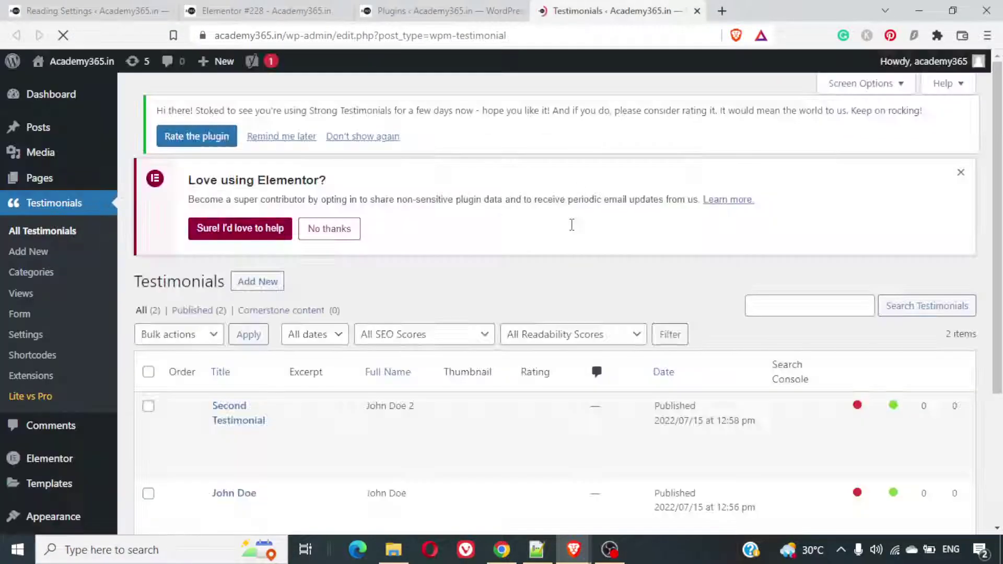
{"action": "scroll", "coordinate": [569, 244], "scroll_direction": "down", "scroll_amount": 3}
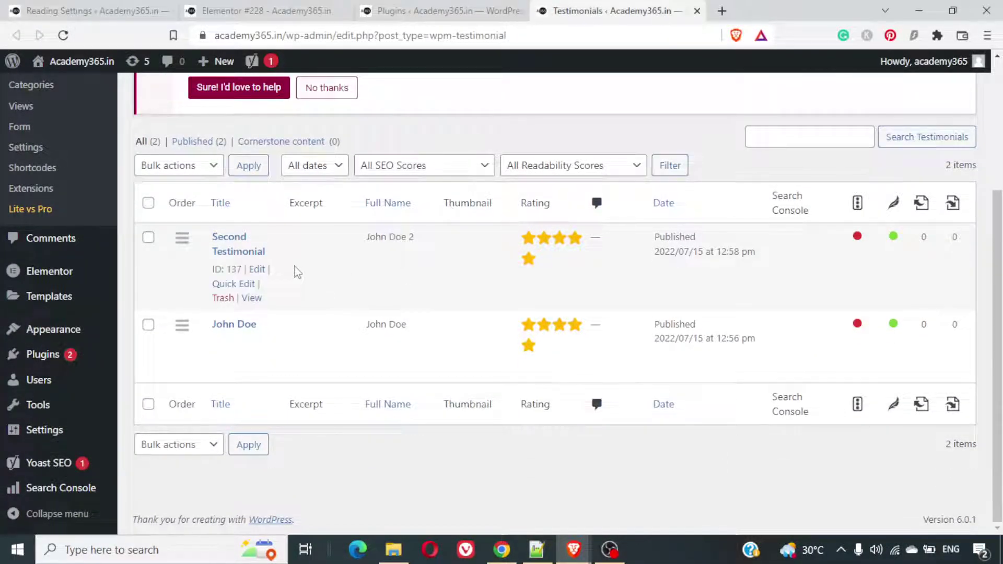
{"action": "scroll", "coordinate": [333, 319], "scroll_direction": "up", "scroll_amount": 3}
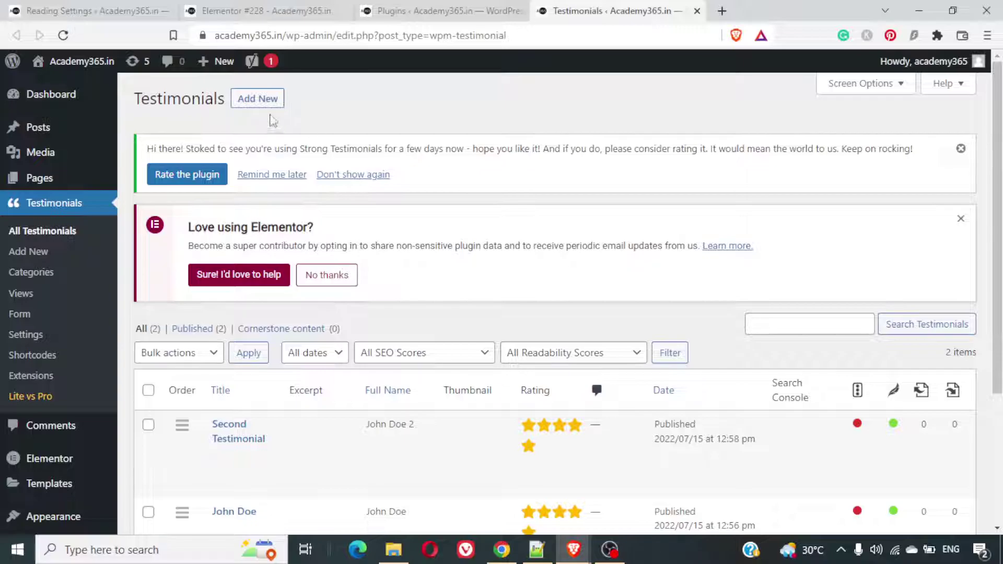
Add a new testimonial titled with the client's full name
{"action": "left_click", "coordinate": [236, 99]}
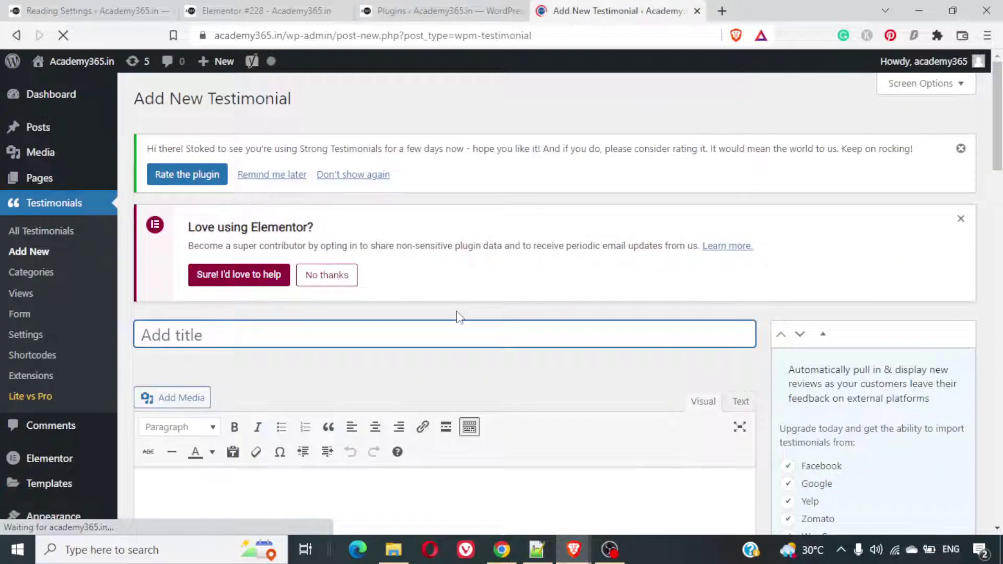
{"action": "type", "text": "D"}
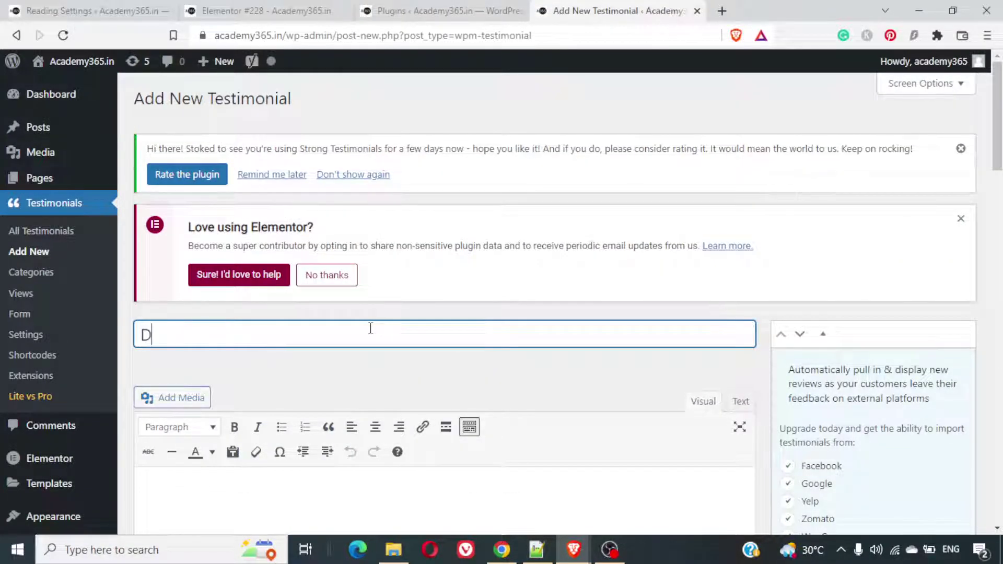
{"action": "type", "text": "ivya Bharti"}
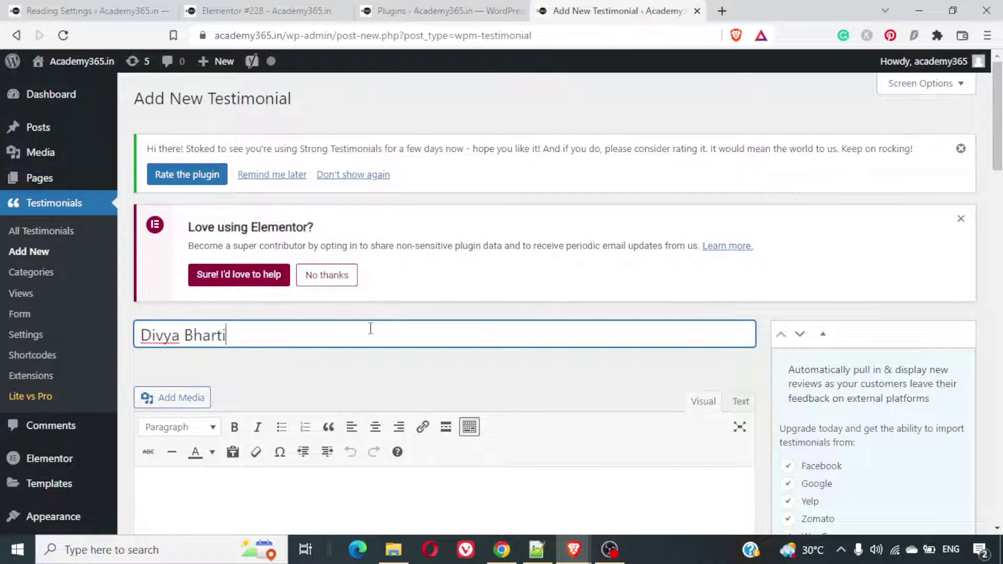
Write the body 'This is a very nice website to make purchases of accessories.'
{"action": "scroll", "coordinate": [370, 328], "scroll_direction": "down", "scroll_amount": 9}
{"action": "scroll", "coordinate": [371, 328], "scroll_direction": "up", "scroll_amount": 3}
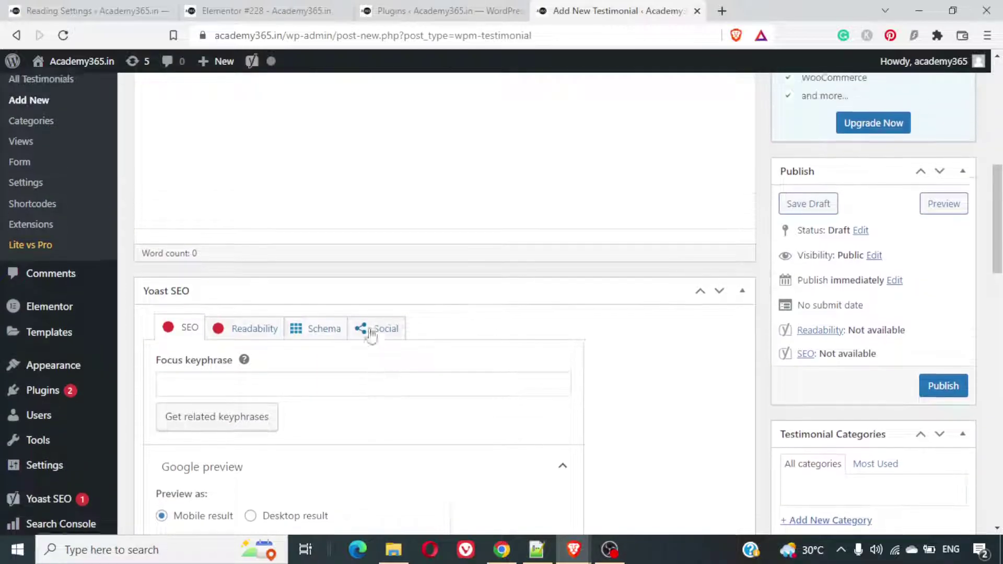
{"action": "left_click", "coordinate": [347, 230]}
{"action": "type", "text": "Contne"}
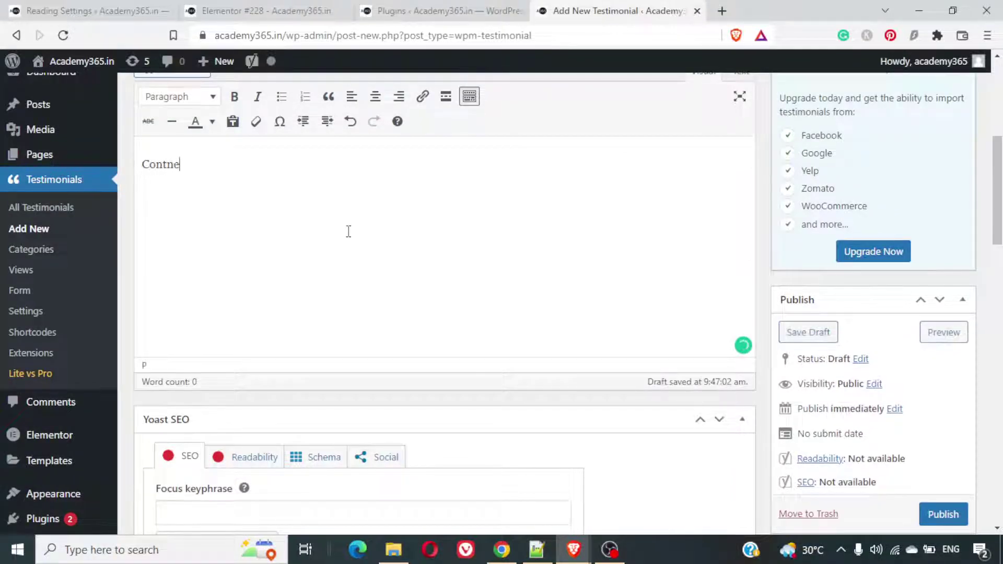
{"action": "scroll", "coordinate": [349, 232], "scroll_direction": "up", "scroll_amount": 1}
{"action": "key", "text": "BackSpace"}
{"action": "key", "text": "BackSpace"}
{"action": "type", "text": "ent"}
{"action": "key", "text": "BackSpace"}
{"action": "key", "text": "BackSpace"}
{"action": "key", "text": "BackSpace"}
{"action": "key", "text": "BackSpace"}
{"action": "key", "text": "BackSpace"}
{"action": "key", "text": "BackSpace"}
{"action": "key", "text": "BackSpace"}
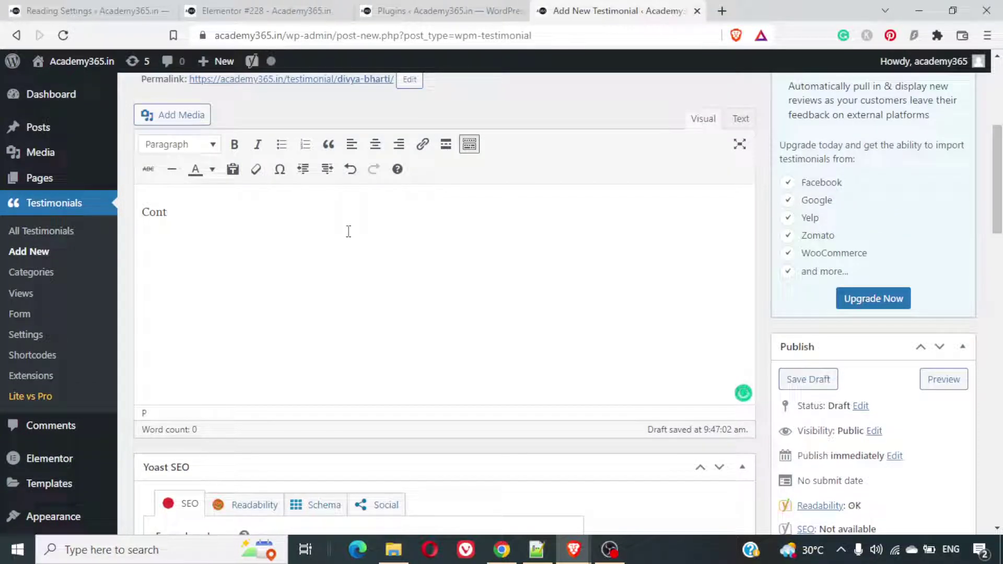
{"action": "type", "text": "This is a "}
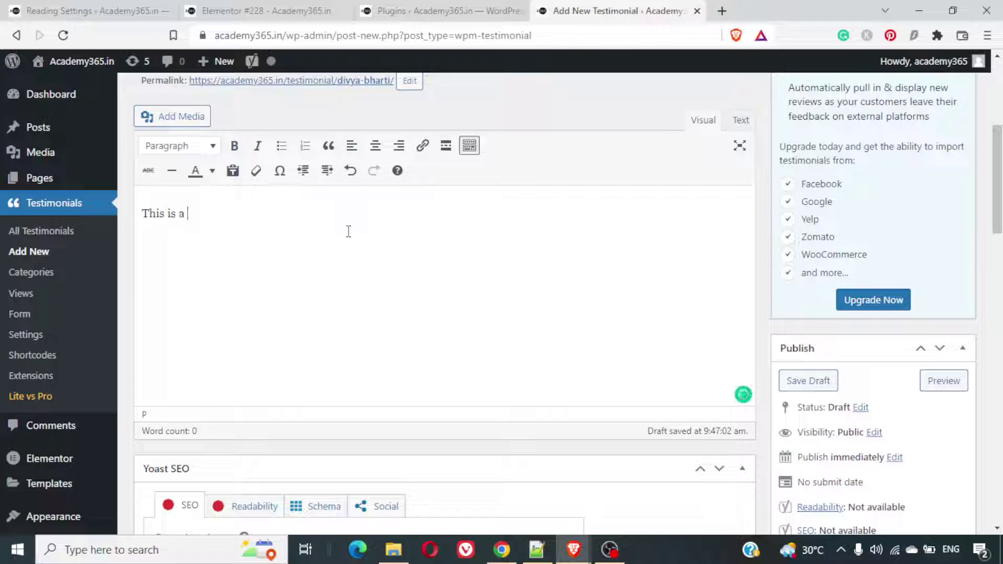
{"action": "type", "text": "a"}
{"action": "key", "text": "BackSpace"}
{"action": "key", "text": "BackSpace"}
{"action": "type", "text": "very nic"}
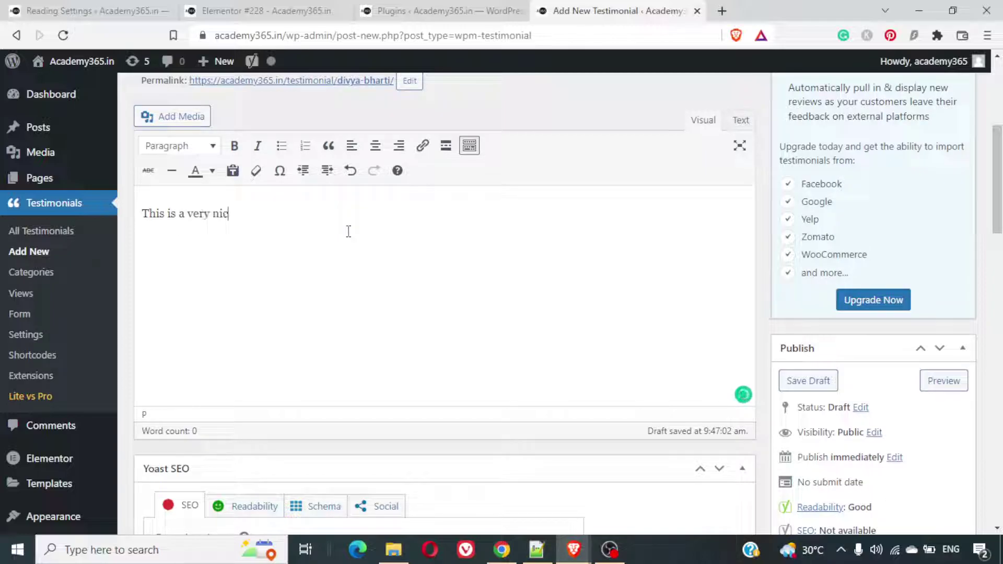
{"action": "type", "text": "e website to make "}
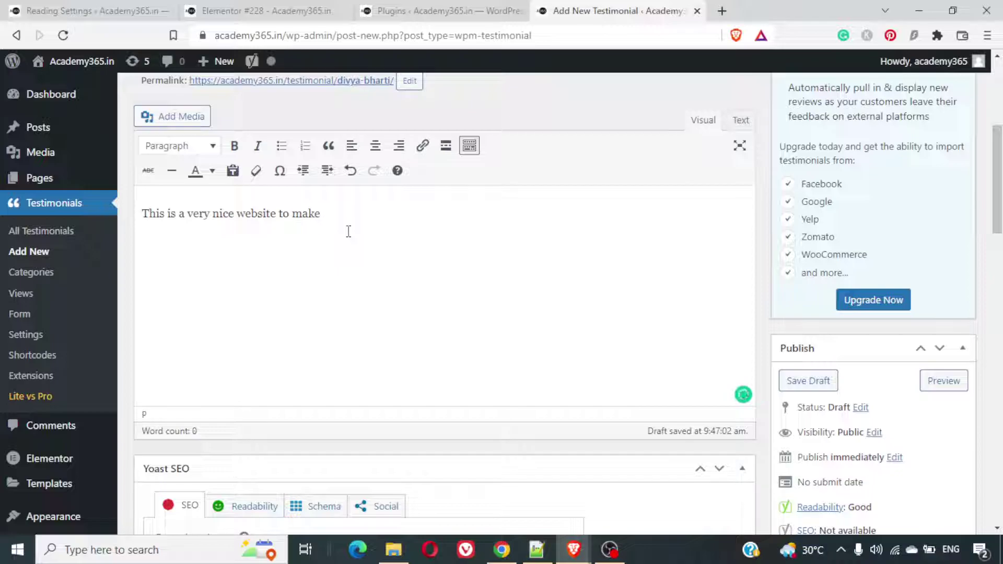
{"action": "type", "text": "purchases of acces"}
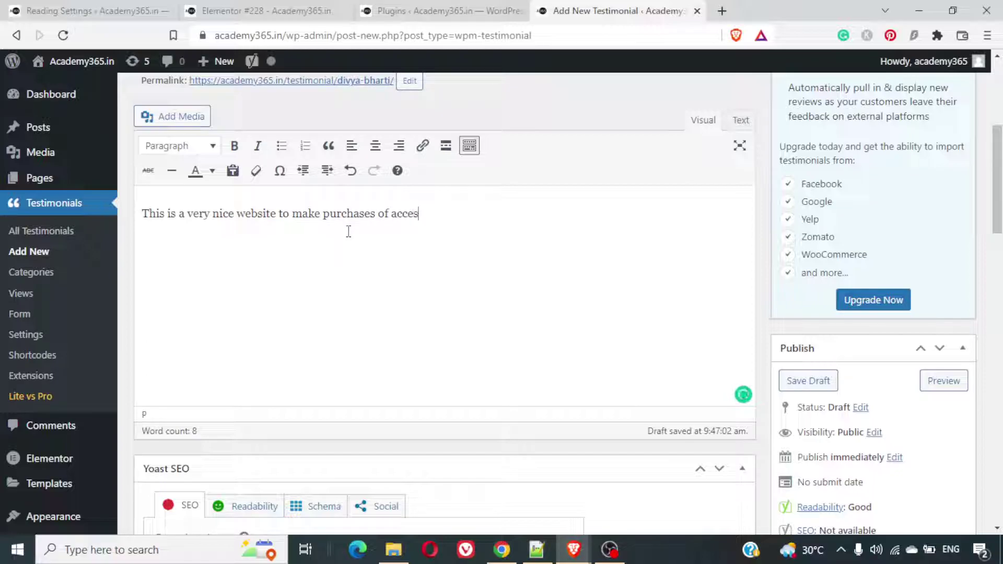
{"action": "type", "text": "sories."}
{"action": "scroll", "coordinate": [499, 279], "scroll_direction": "down", "scroll_amount": 7}
{"action": "scroll", "coordinate": [502, 285], "scroll_direction": "up", "scroll_amount": 3}
{"action": "scroll", "coordinate": [502, 285], "scroll_direction": "up", "scroll_amount": 1}
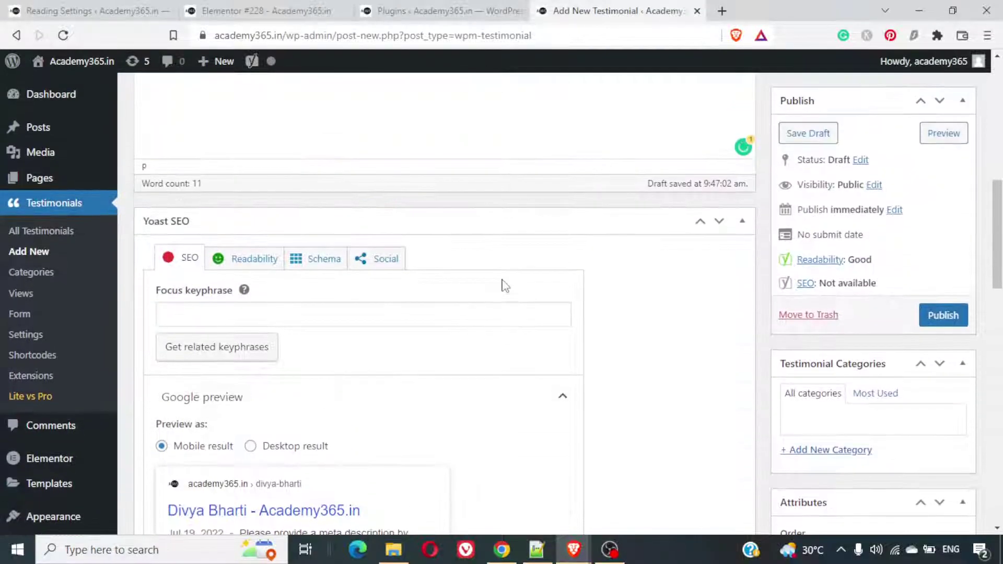
Collapse the Yoast SEO panel and enter the client's full name in Client Details
{"action": "left_click", "coordinate": [744, 222]}
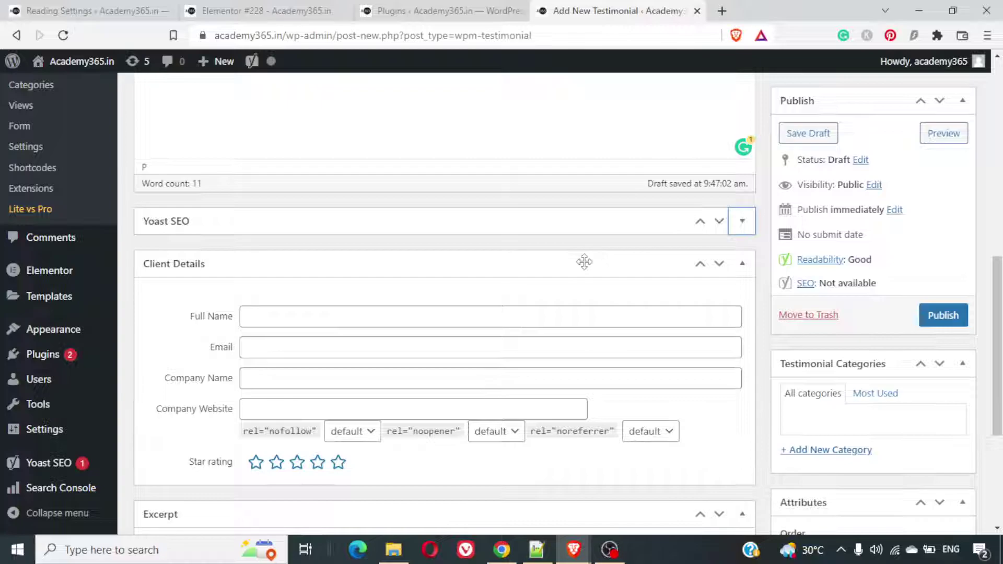
{"action": "scroll", "coordinate": [584, 261], "scroll_direction": "down", "scroll_amount": 1}
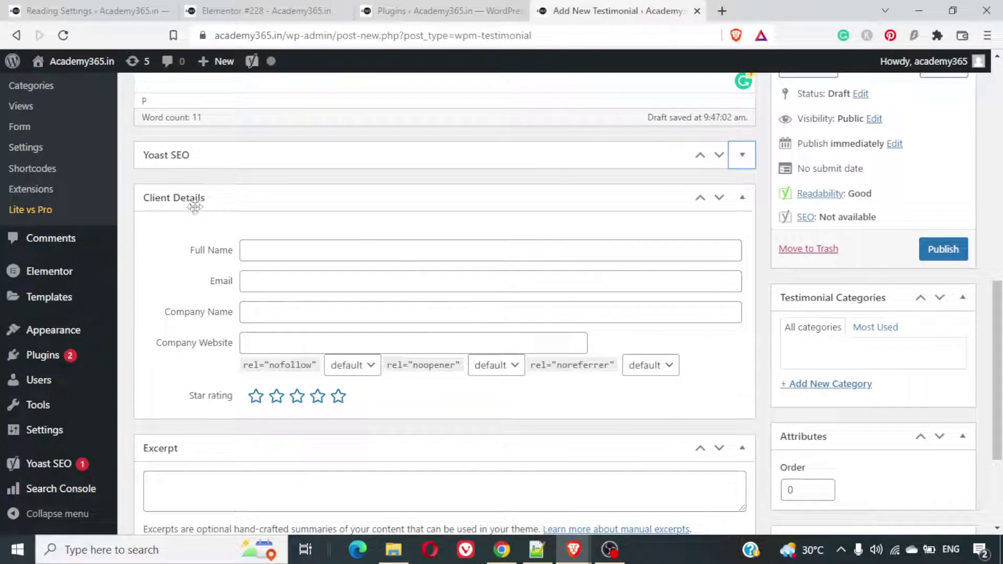
{"action": "left_click", "coordinate": [280, 243]}
{"action": "type", "text": "D"}
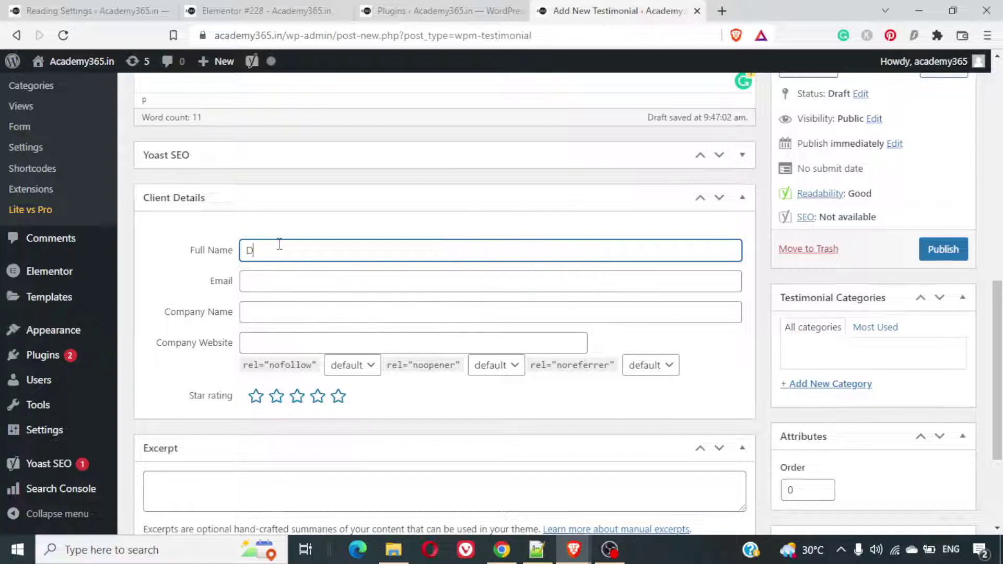
{"action": "type", "text": "ivya Bharti"}
{"action": "key", "text": "Tab"}
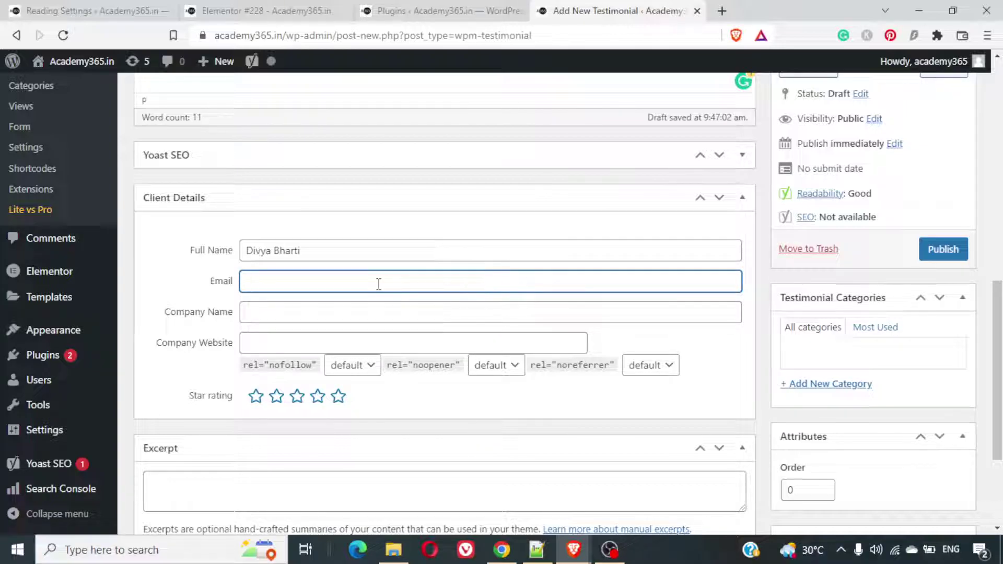
{"action": "left_click", "coordinate": [378, 309]}
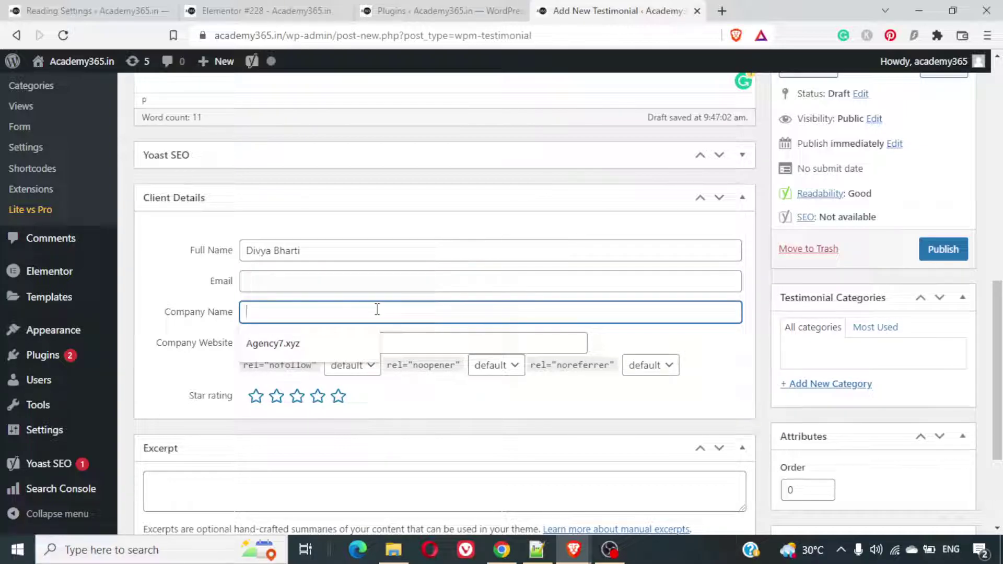
{"action": "left_click", "coordinate": [291, 344]}
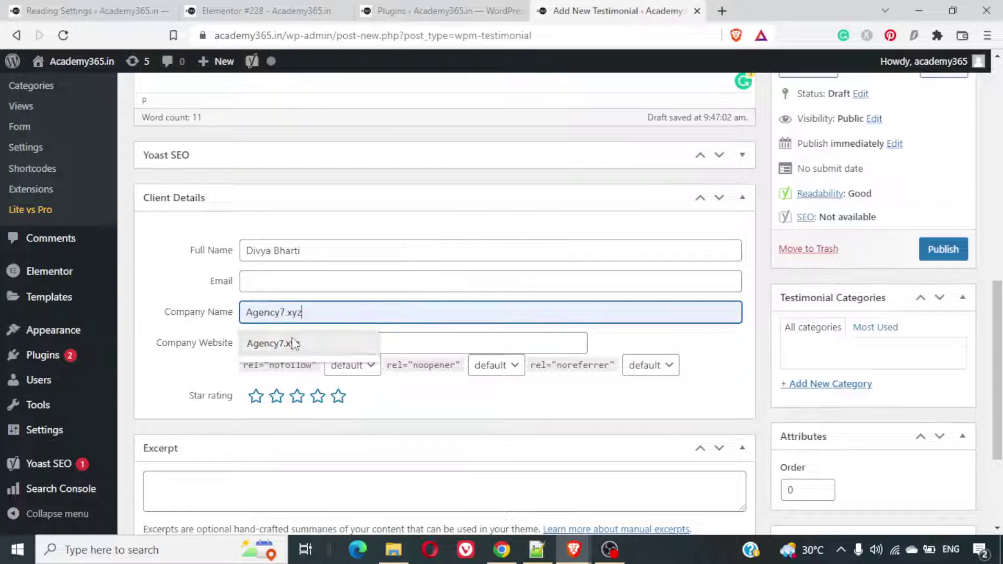
{"action": "left_click", "coordinate": [288, 345]}
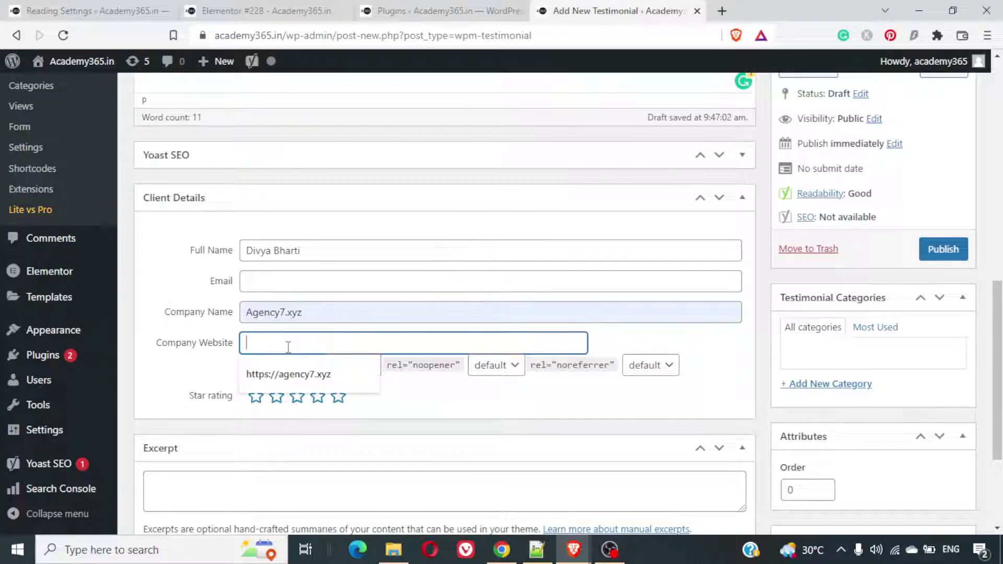
{"action": "left_click", "coordinate": [288, 374]}
{"action": "left_click", "coordinate": [364, 376]}
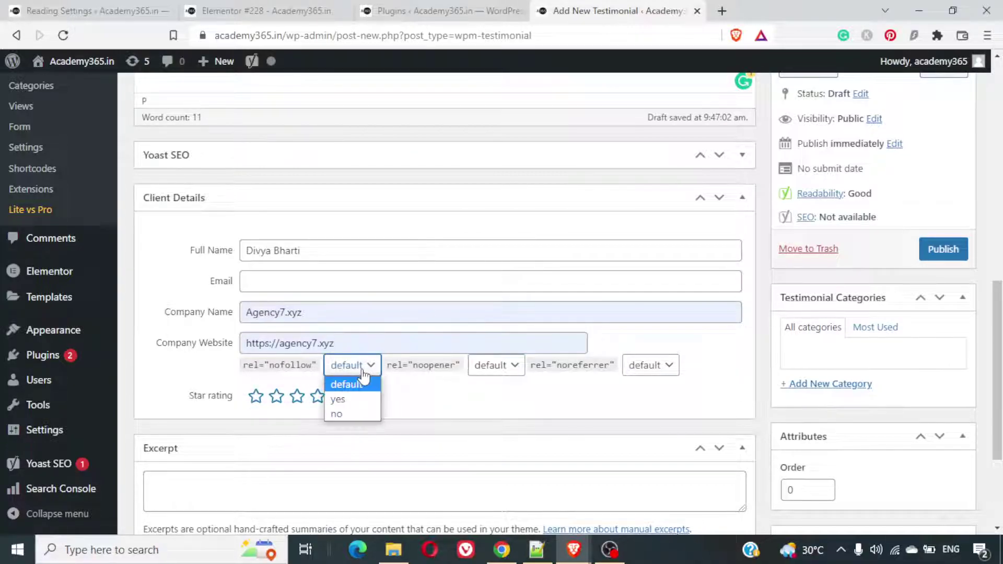
{"action": "left_click", "coordinate": [355, 372]}
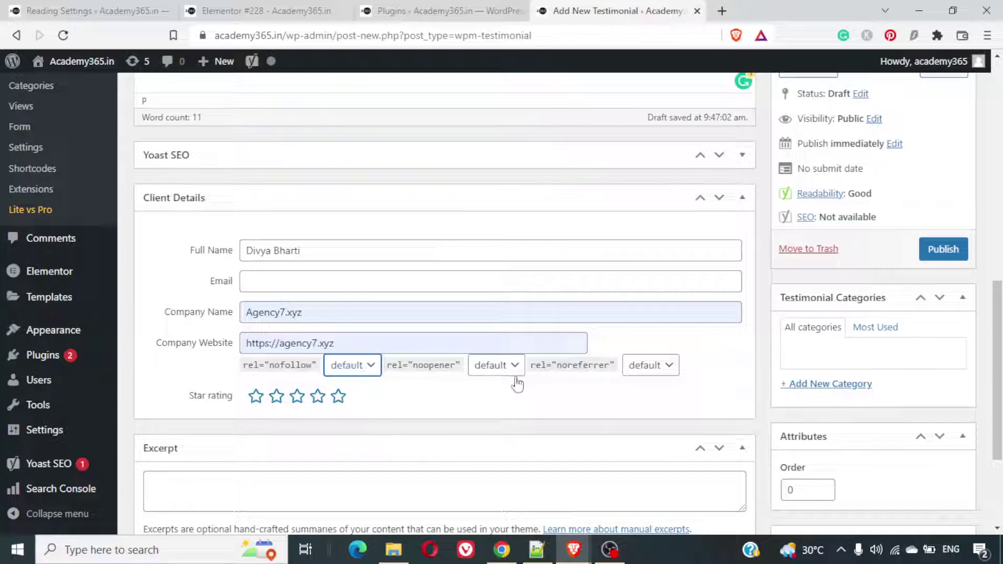
{"action": "left_click", "coordinate": [277, 396]}
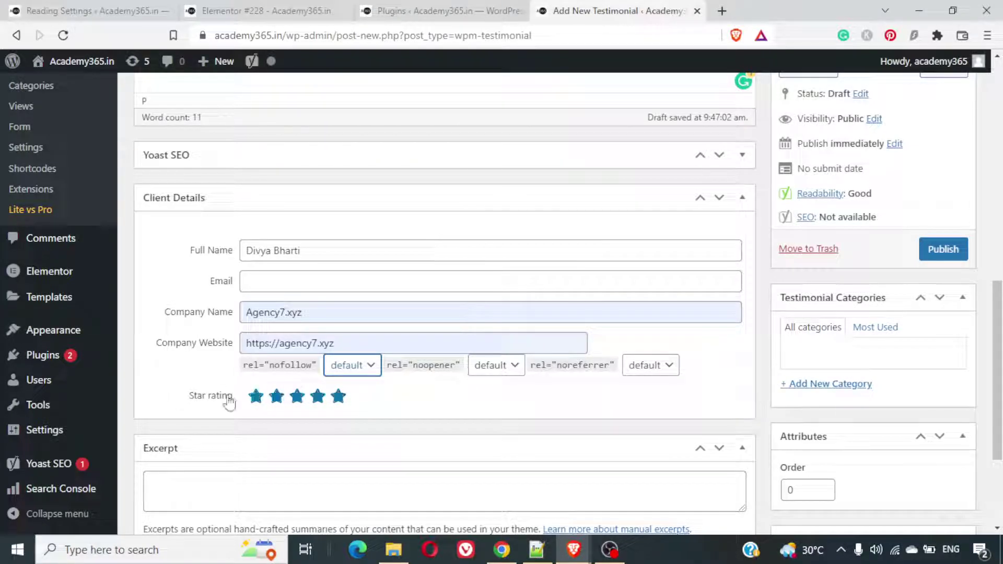
{"action": "left_click", "coordinate": [337, 402]}
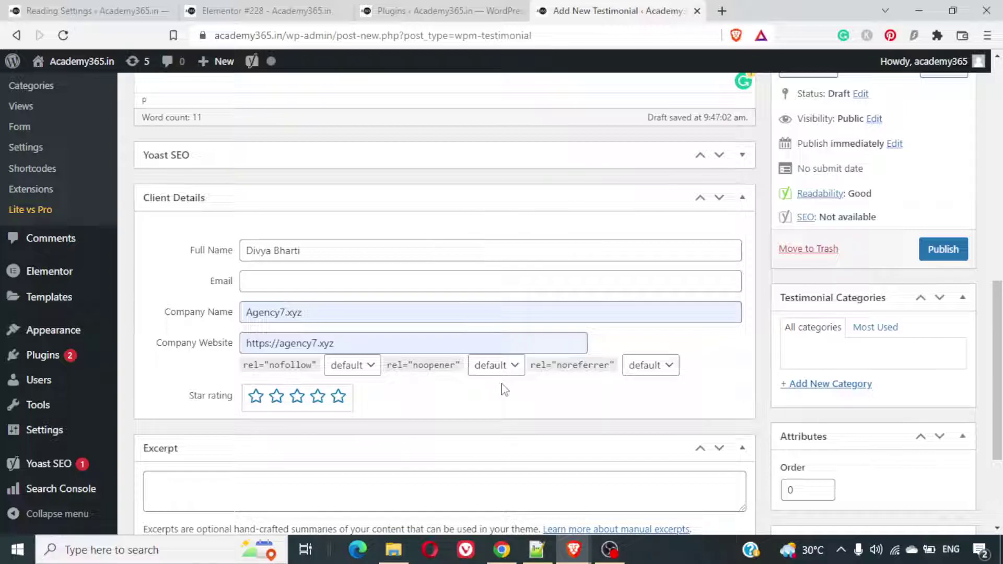
Create a 'website' testimonial category and assign the testimonial to it
{"action": "scroll", "coordinate": [502, 389], "scroll_direction": "down", "scroll_amount": 2}
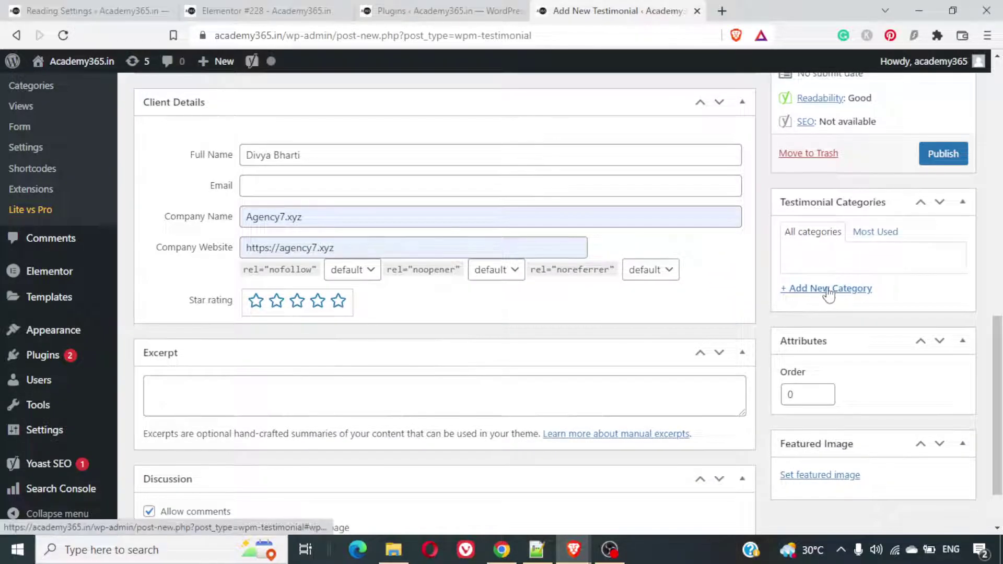
{"action": "left_click", "coordinate": [829, 290]}
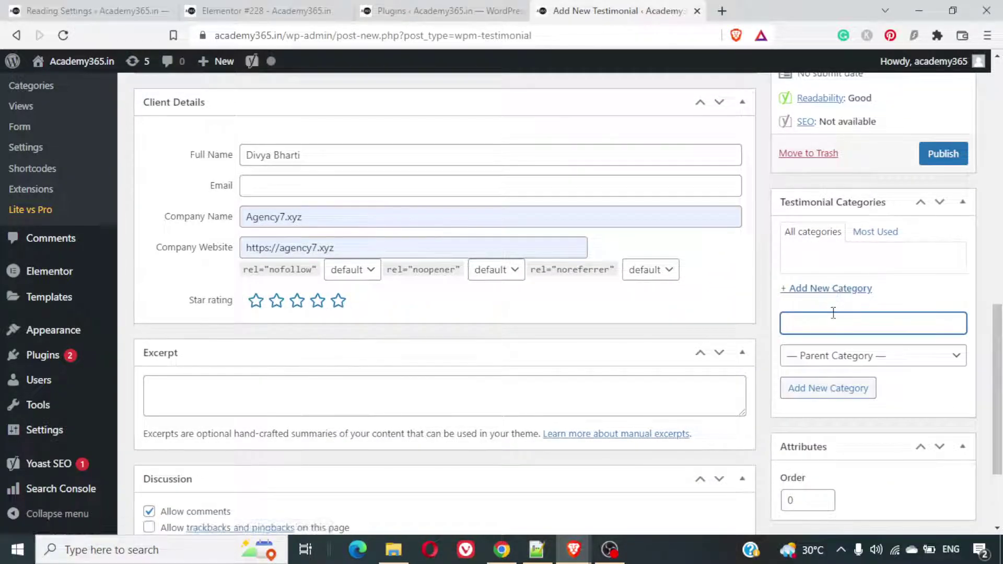
{"action": "type", "text": "website"}
{"action": "left_click", "coordinate": [838, 389]}
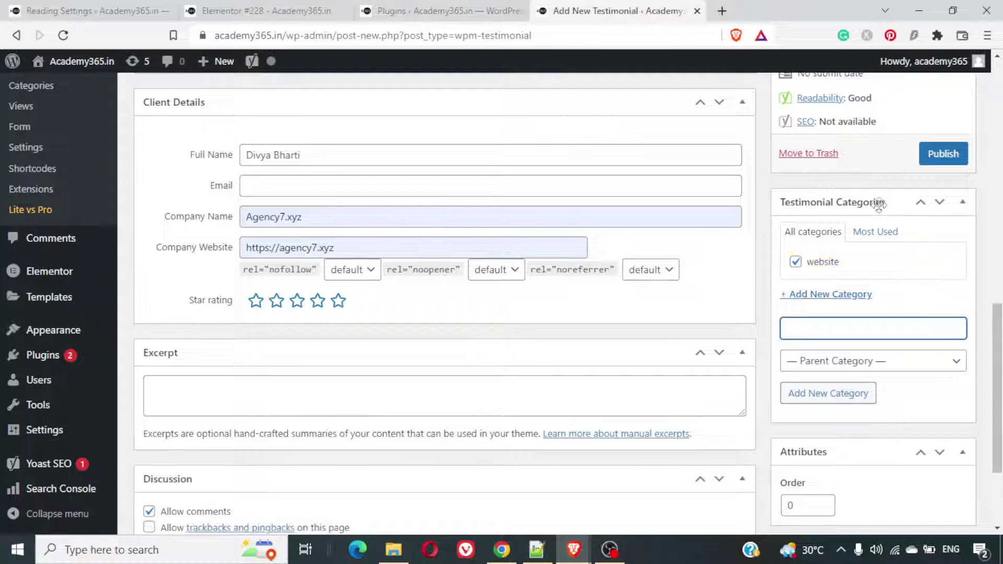
{"action": "scroll", "coordinate": [904, 322], "scroll_direction": "down", "scroll_amount": 3}
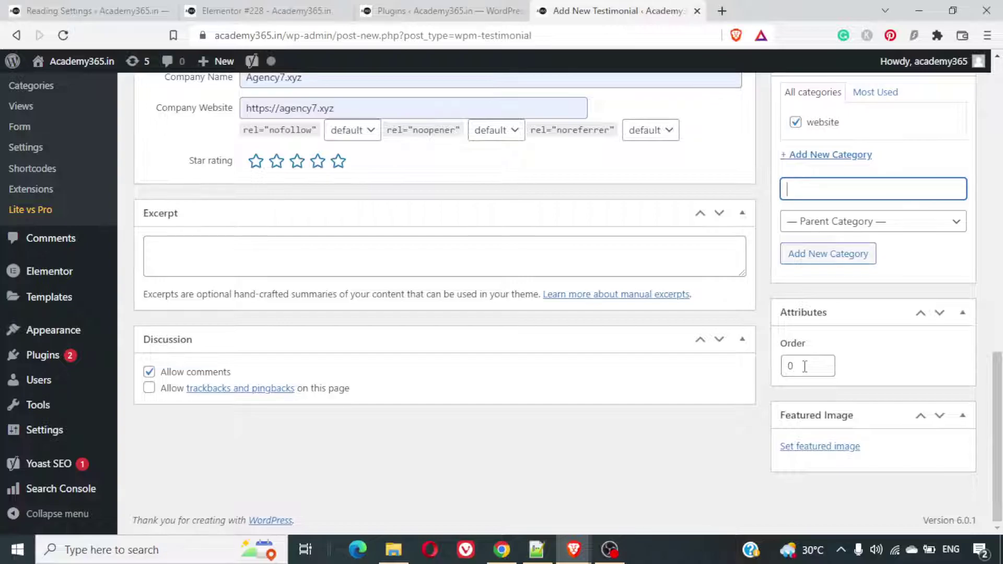
Change the testimonial's display order to 10
{"action": "left_click", "coordinate": [805, 366]}
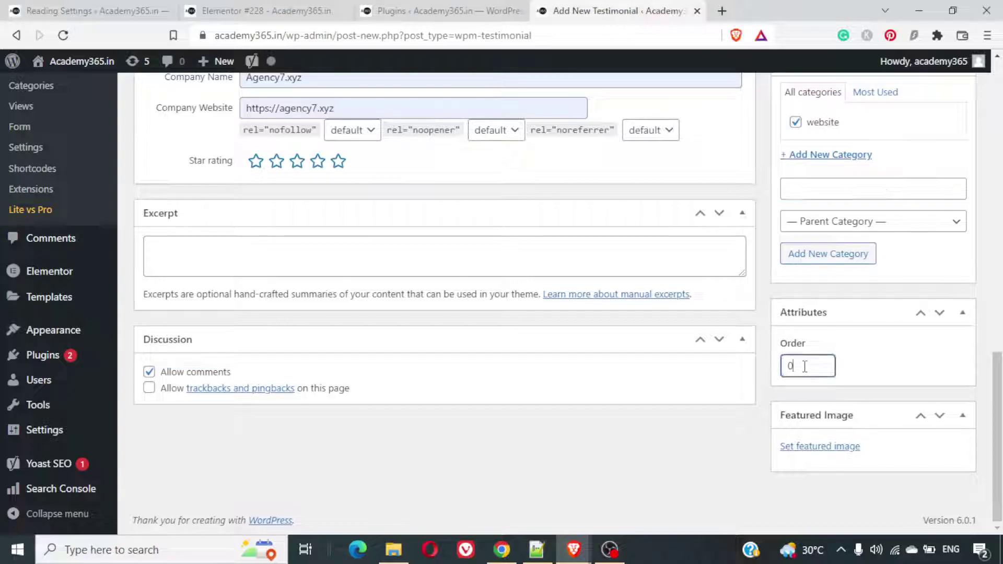
{"action": "key", "text": "BackSpace"}
{"action": "type", "text": "1"}
{"action": "type", "text": "0"}
{"action": "scroll", "coordinate": [867, 384], "scroll_direction": "up", "scroll_amount": 5}
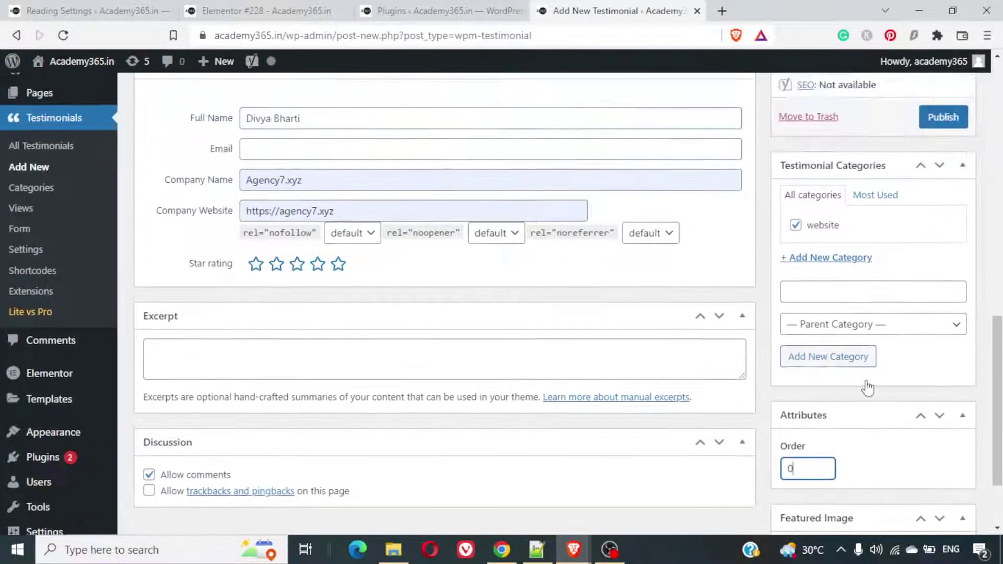
{"action": "scroll", "coordinate": [867, 387], "scroll_direction": "up", "scroll_amount": 7}
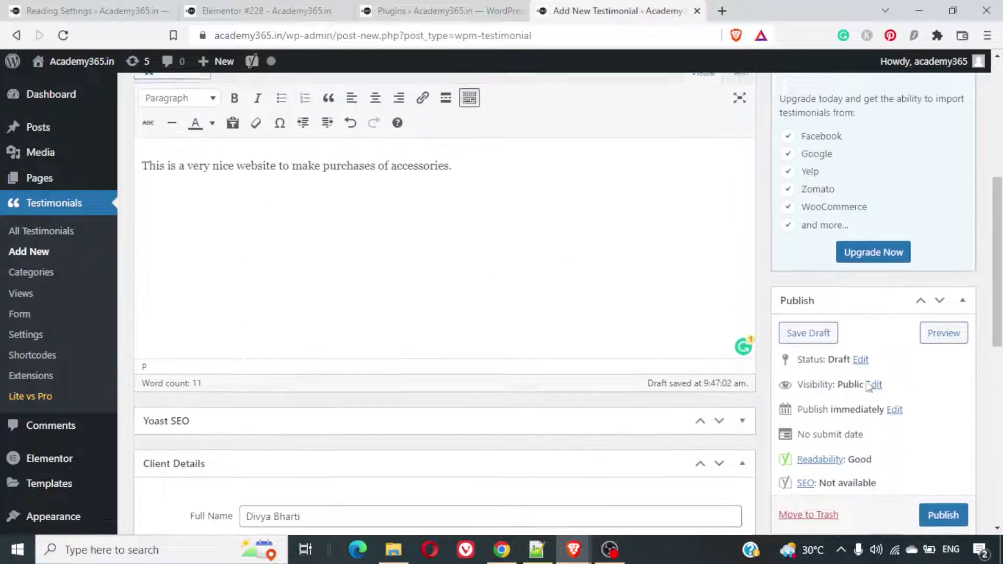
Open the Strong Testimonials Upgrade Now pricing page in a new tab, then return to the testimonial
{"action": "scroll", "coordinate": [833, 314], "scroll_direction": "up", "scroll_amount": 1}
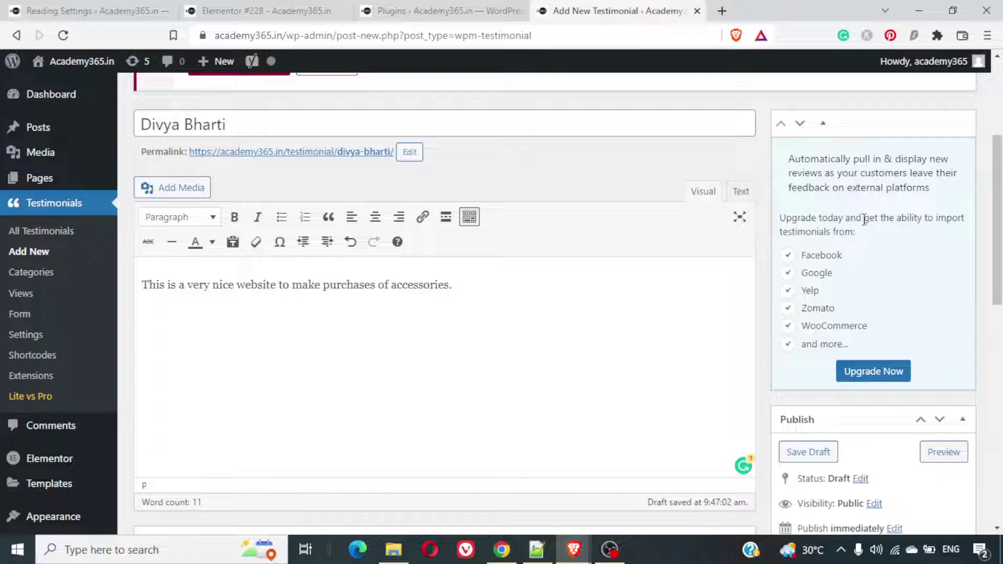
{"action": "triple_click", "coordinate": [830, 230]}
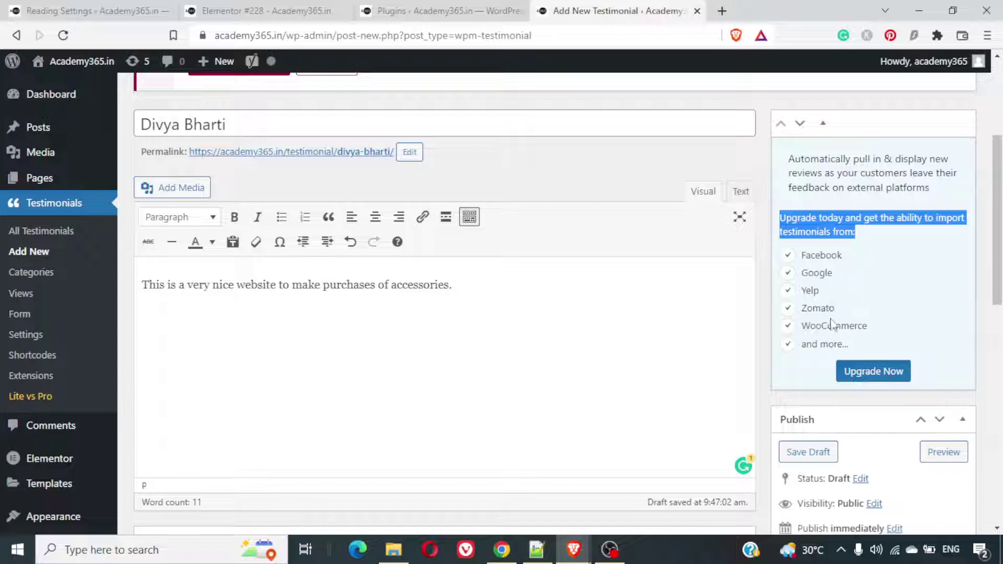
{"action": "right_click", "coordinate": [892, 376]}
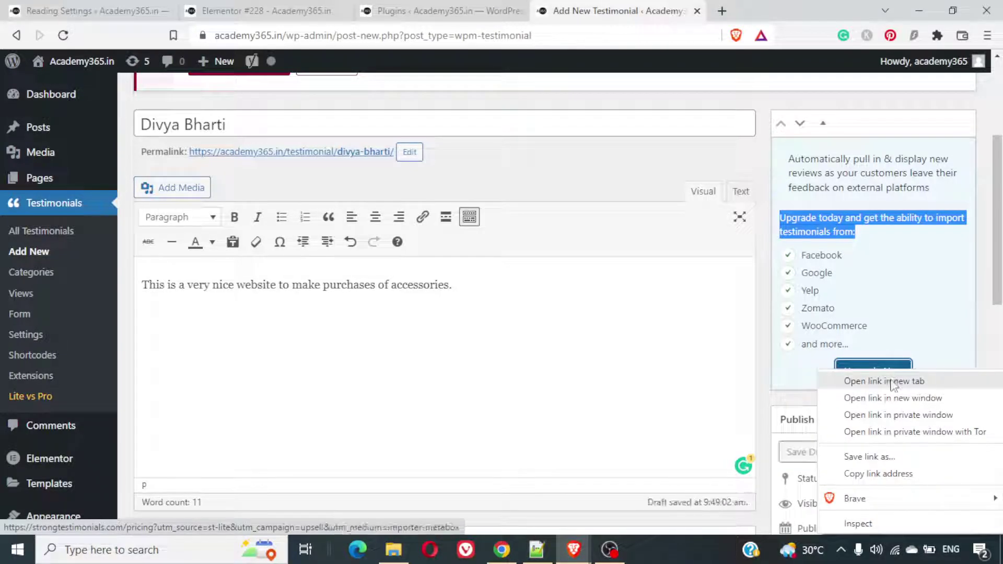
{"action": "left_click", "coordinate": [892, 382]}
{"action": "left_click", "coordinate": [685, 10]}
{"action": "left_click", "coordinate": [555, 8]}
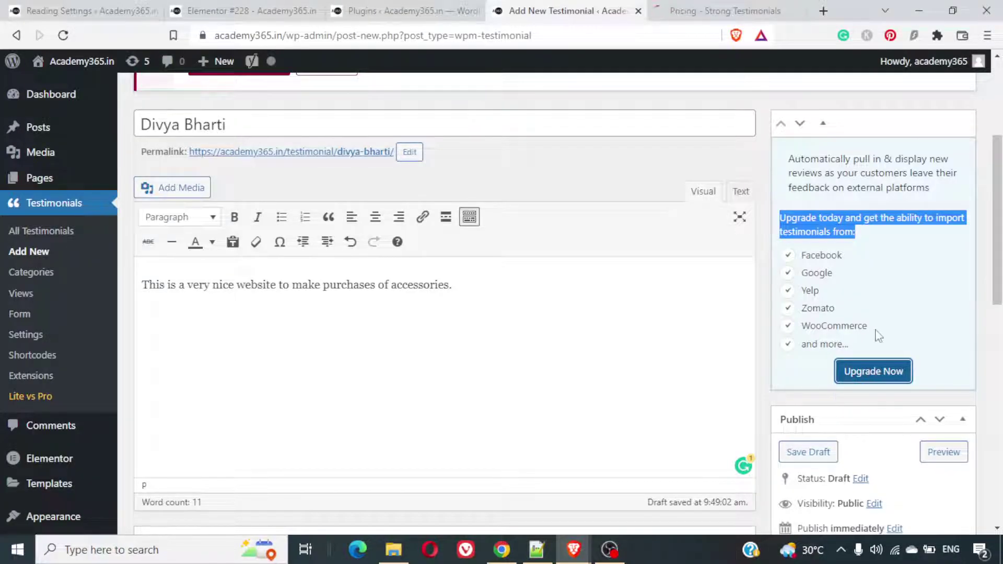
Publish the new testimonial
{"action": "scroll", "coordinate": [875, 334], "scroll_direction": "down", "scroll_amount": 6}
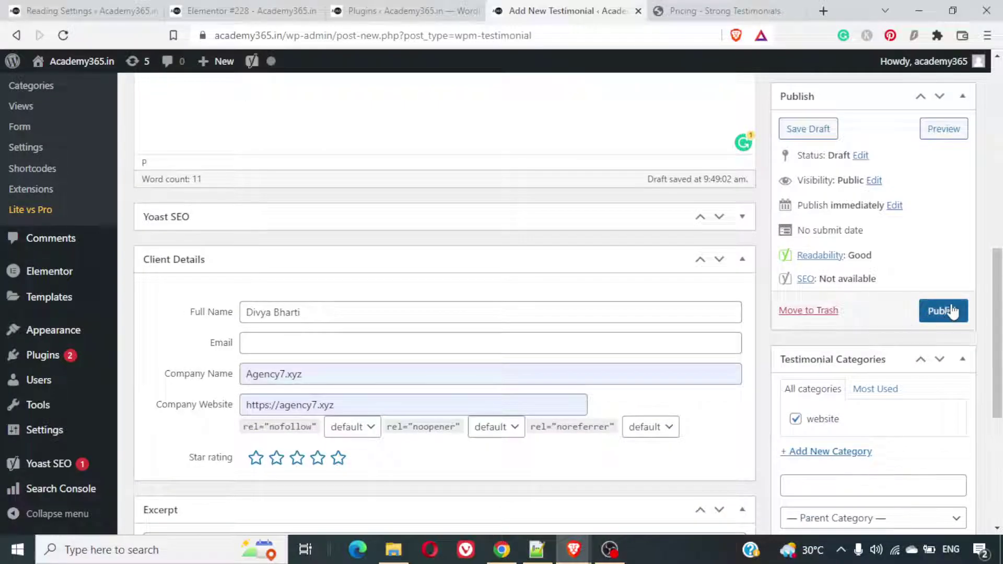
{"action": "left_click", "coordinate": [953, 310]}
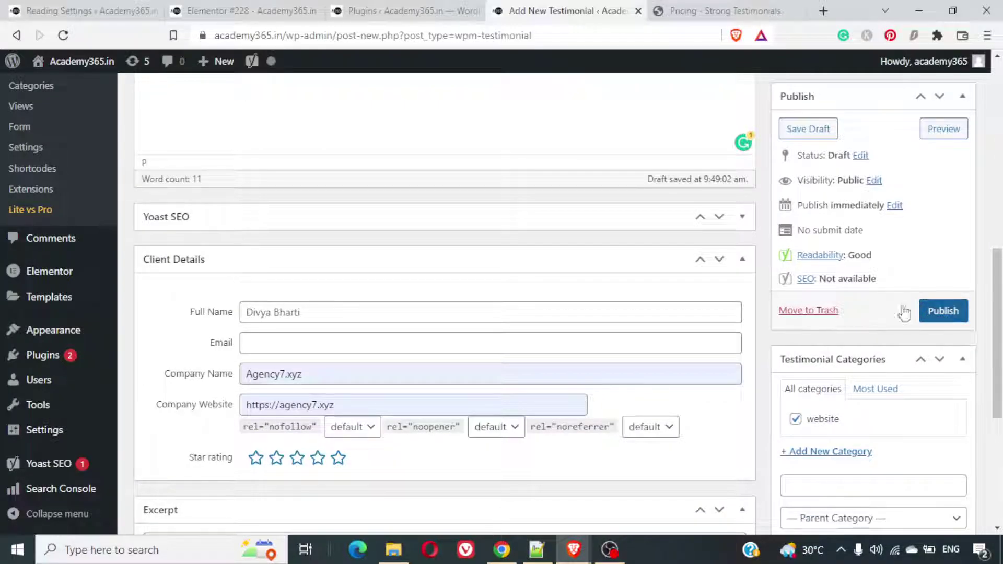
{"action": "left_click", "coordinate": [954, 313]}
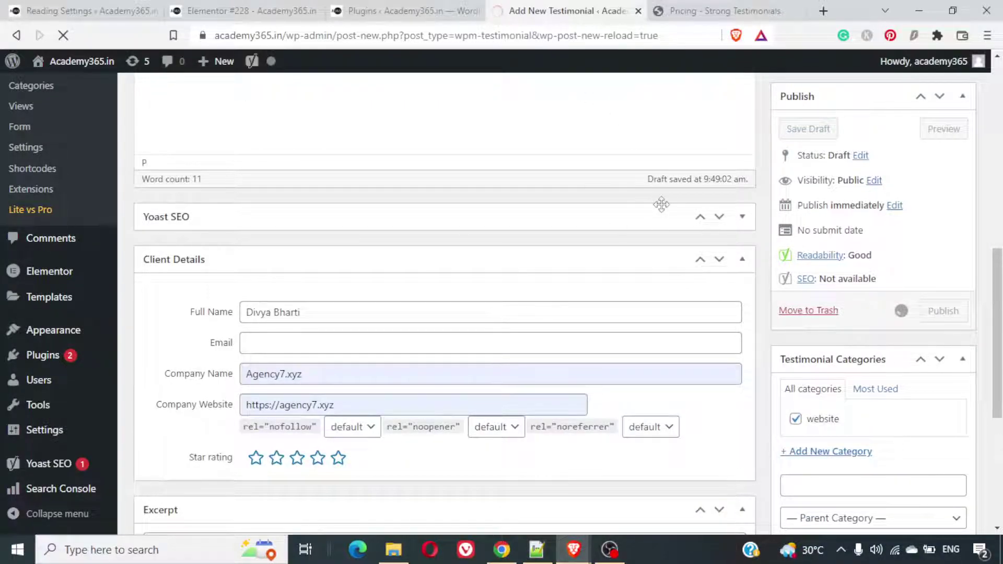
{"action": "key", "text": "ctrl+Tab"}
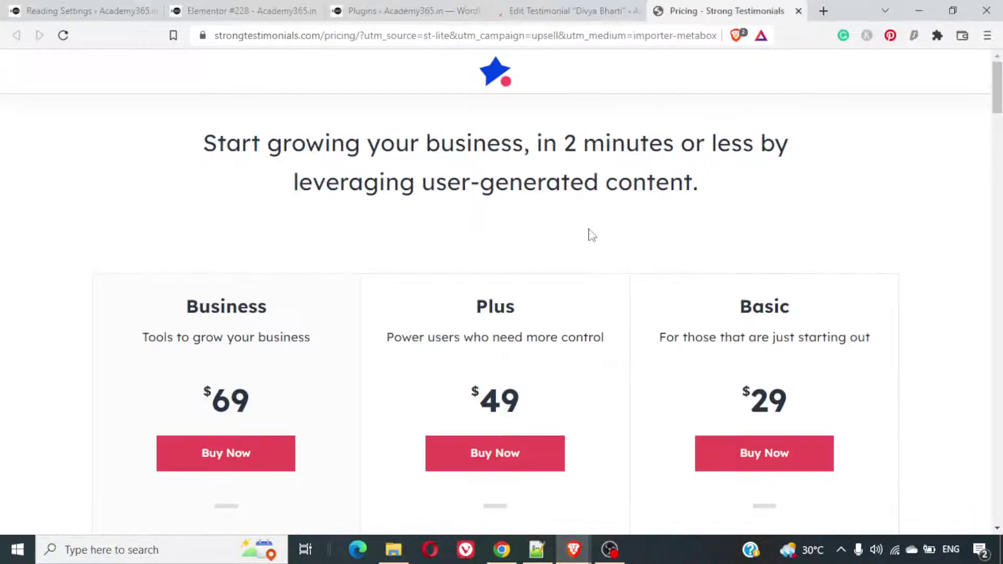
{"action": "scroll", "coordinate": [591, 234], "scroll_direction": "down", "scroll_amount": 2}
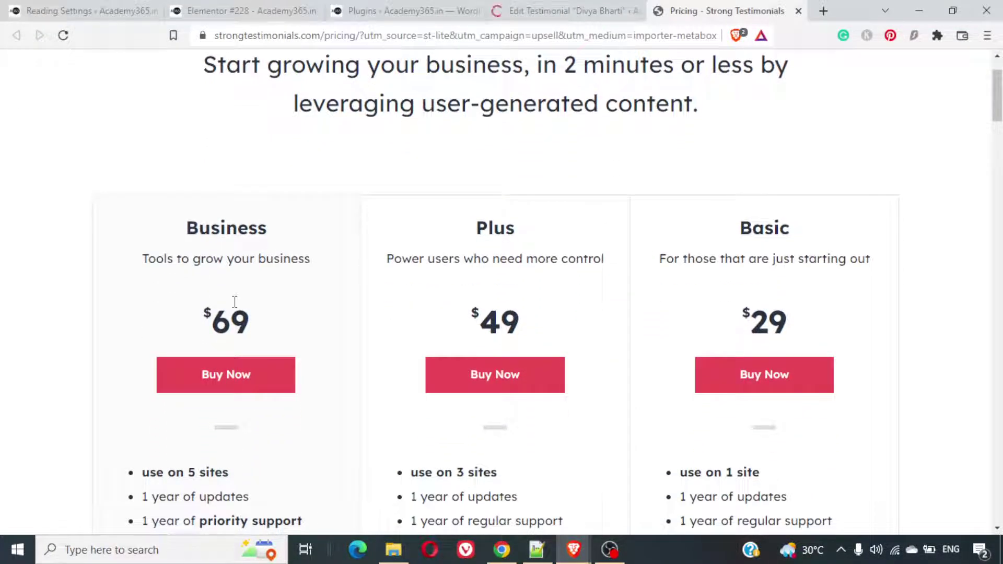
{"action": "scroll", "coordinate": [234, 299], "scroll_direction": "down", "scroll_amount": 2}
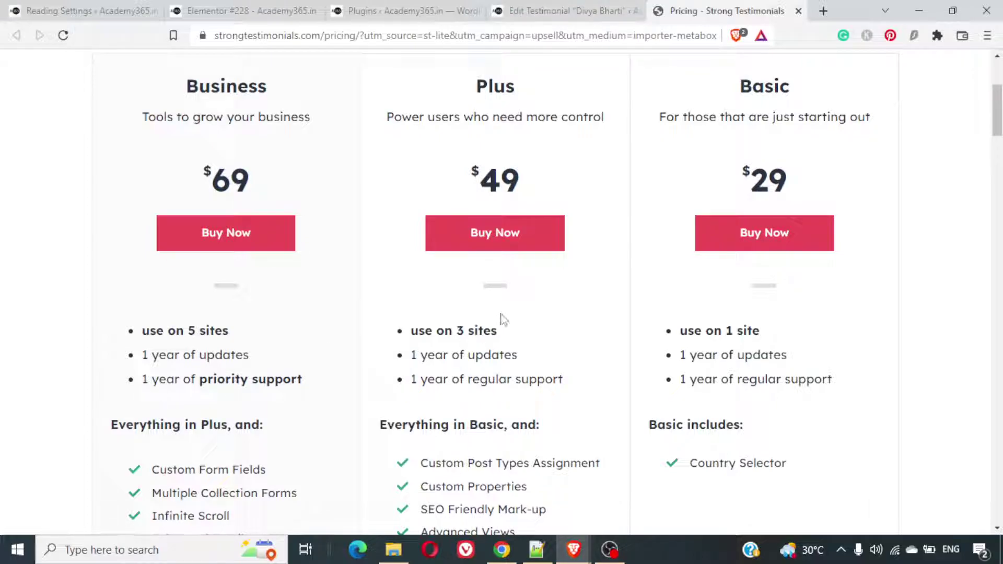
{"action": "scroll", "coordinate": [501, 317], "scroll_direction": "up", "scroll_amount": 2}
{"action": "scroll", "coordinate": [500, 318], "scroll_direction": "down", "scroll_amount": 1}
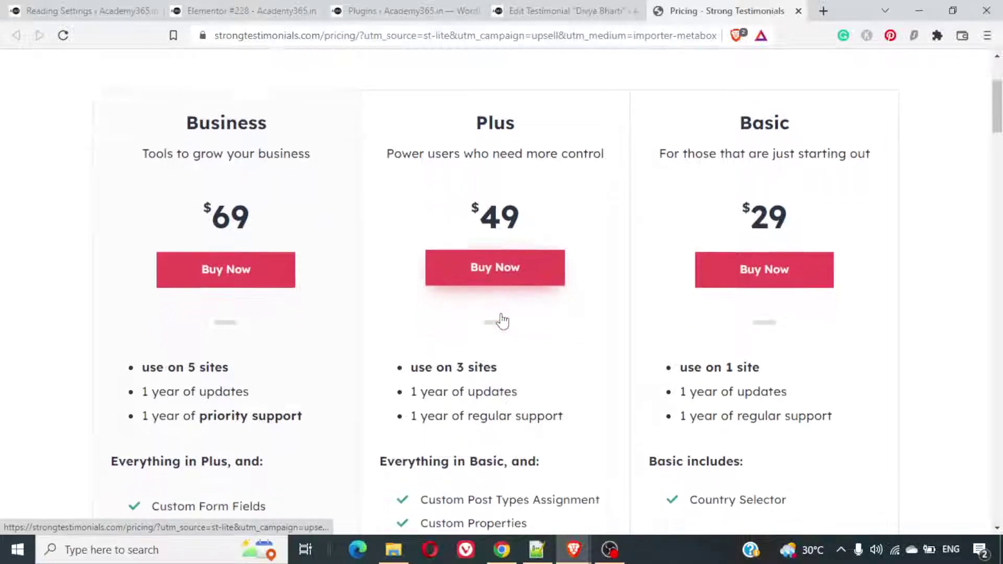
{"action": "double_click", "coordinate": [768, 210]}
{"action": "left_click", "coordinate": [767, 210]}
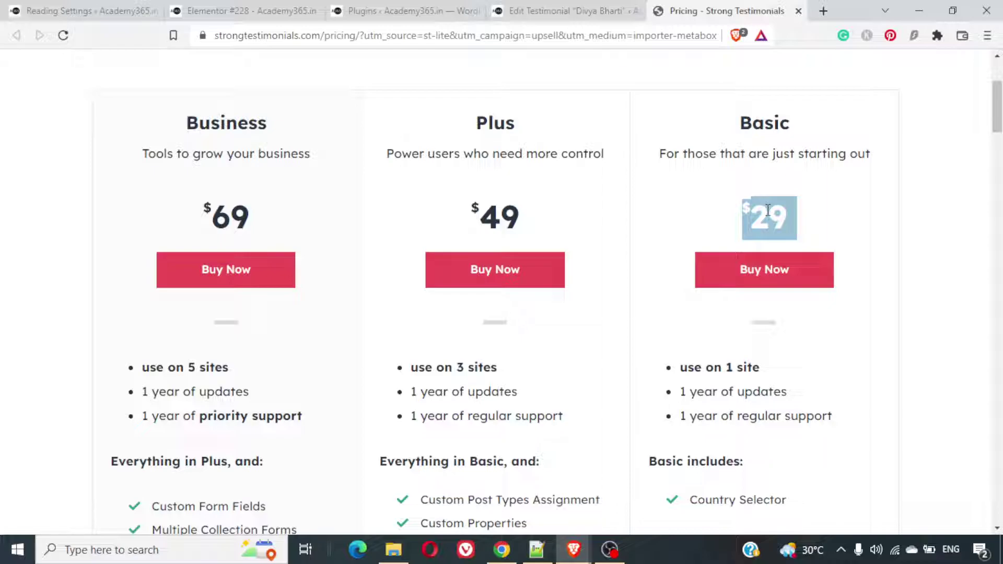
Return to the Edit Testimonial tab and look over the now-published accessories testimonial
{"action": "left_click", "coordinate": [579, 7]}
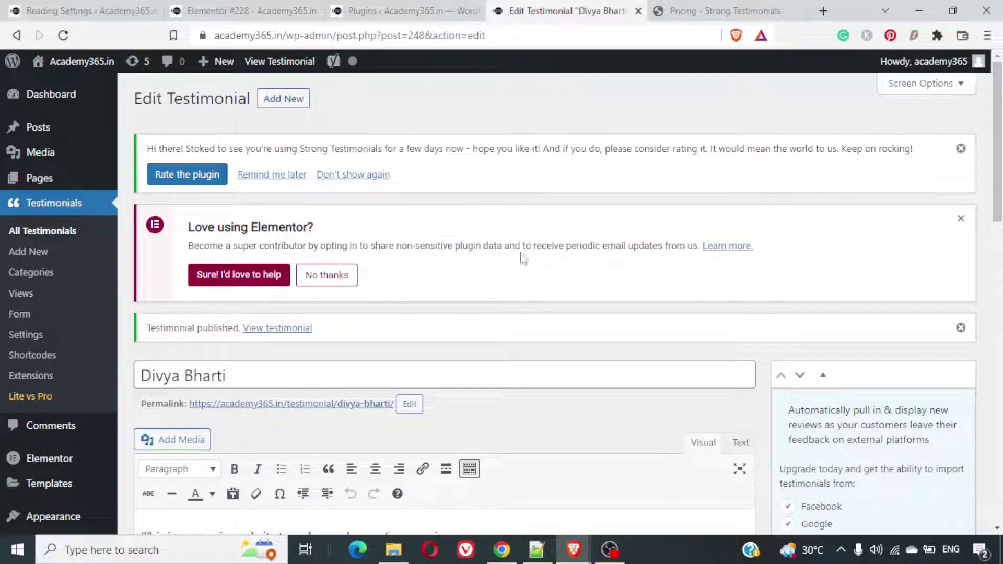
{"action": "scroll", "coordinate": [523, 258], "scroll_direction": "down", "scroll_amount": 1}
{"action": "scroll", "coordinate": [522, 258], "scroll_direction": "down", "scroll_amount": 4}
{"action": "scroll", "coordinate": [522, 258], "scroll_direction": "down", "scroll_amount": 5}
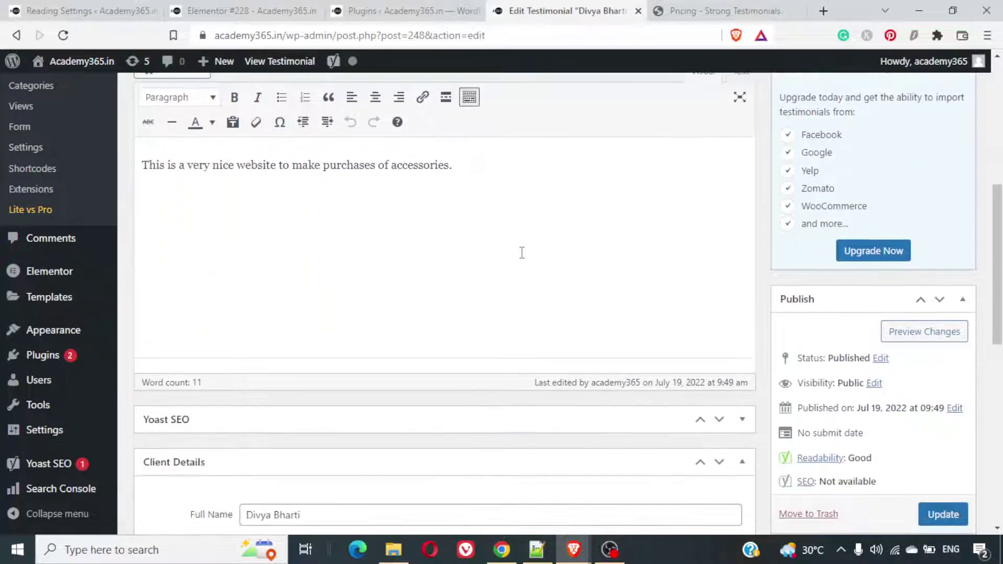
{"action": "scroll", "coordinate": [522, 258], "scroll_direction": "up", "scroll_amount": 5}
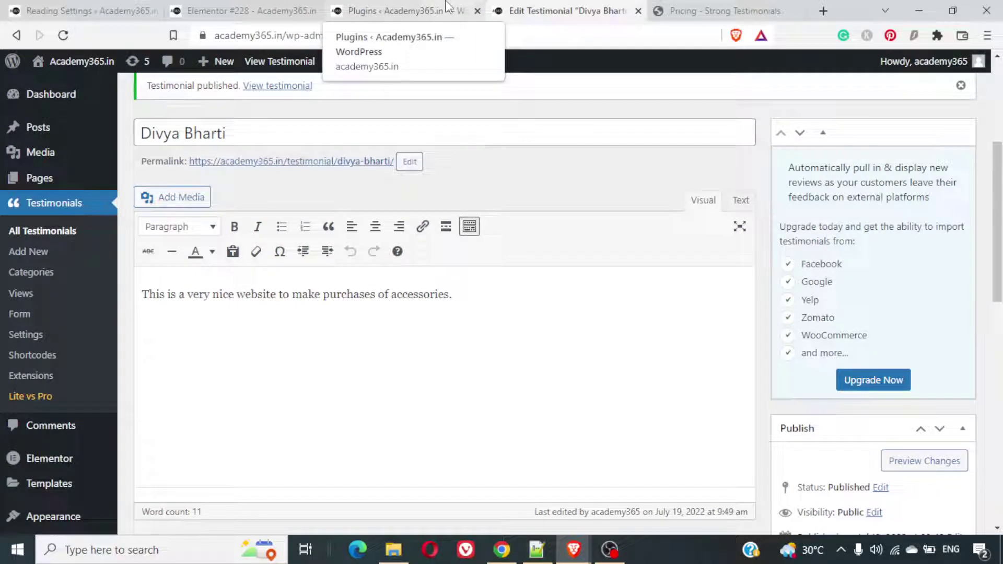
Open Testimonials > Views and point out the 'new' view's Slideshow mode
{"action": "left_click", "coordinate": [23, 301]}
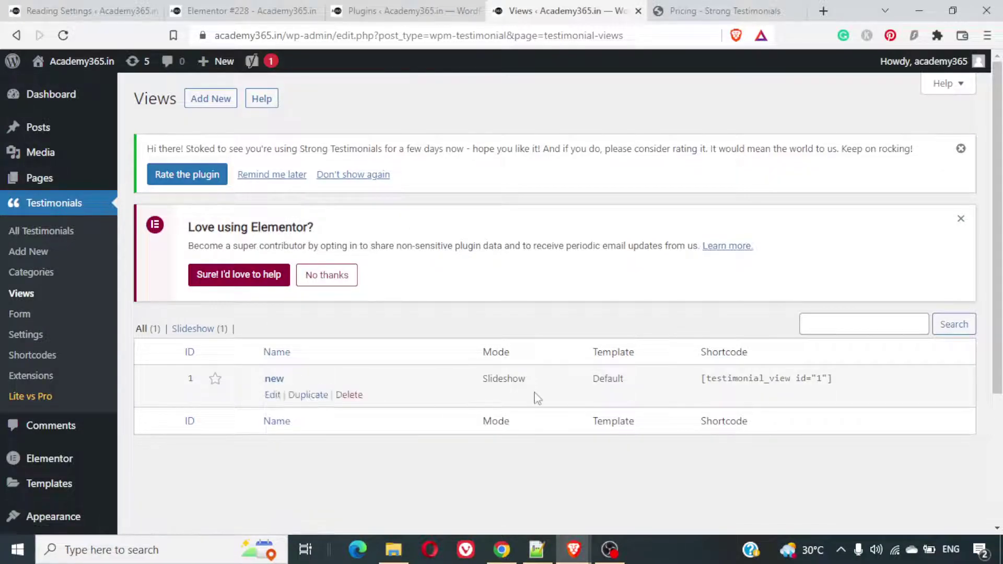
{"action": "double_click", "coordinate": [517, 379]}
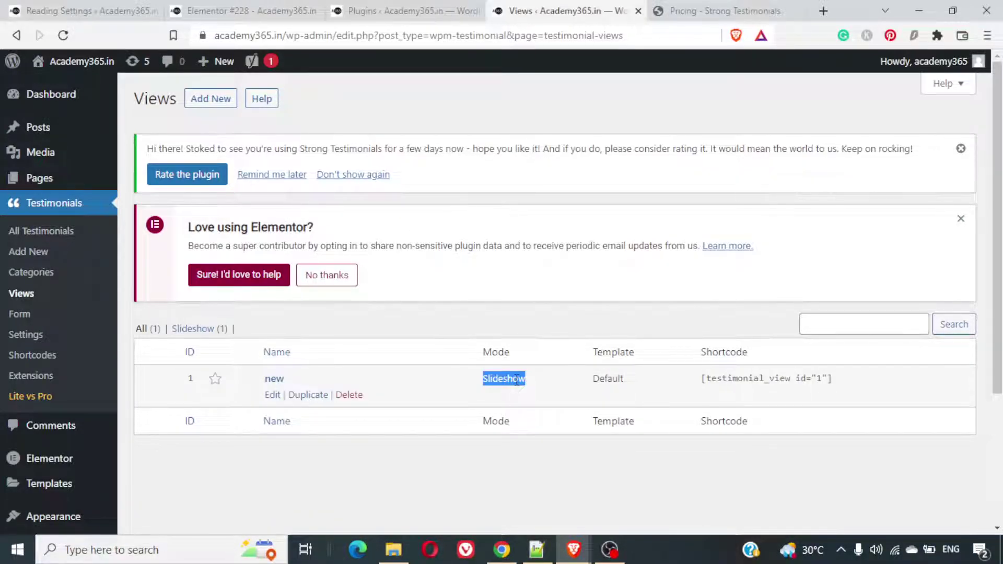
On the Academy365 homepage, find Clients' Testimonials and advance the slider twice to 'Second Testimonial'
{"action": "left_click", "coordinate": [256, 8]}
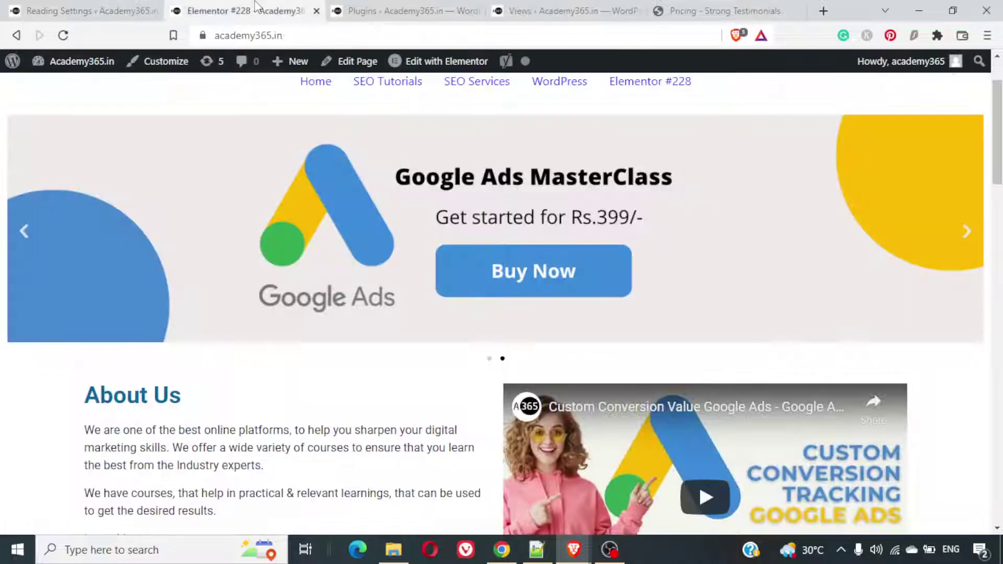
{"action": "scroll", "coordinate": [439, 320], "scroll_direction": "down", "scroll_amount": 8}
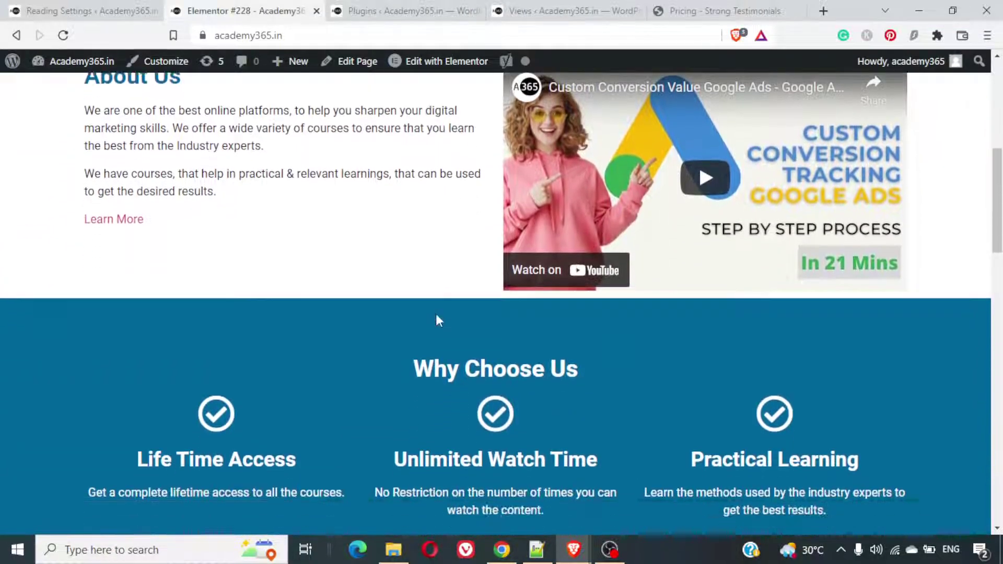
{"action": "scroll", "coordinate": [437, 320], "scroll_direction": "down", "scroll_amount": 6}
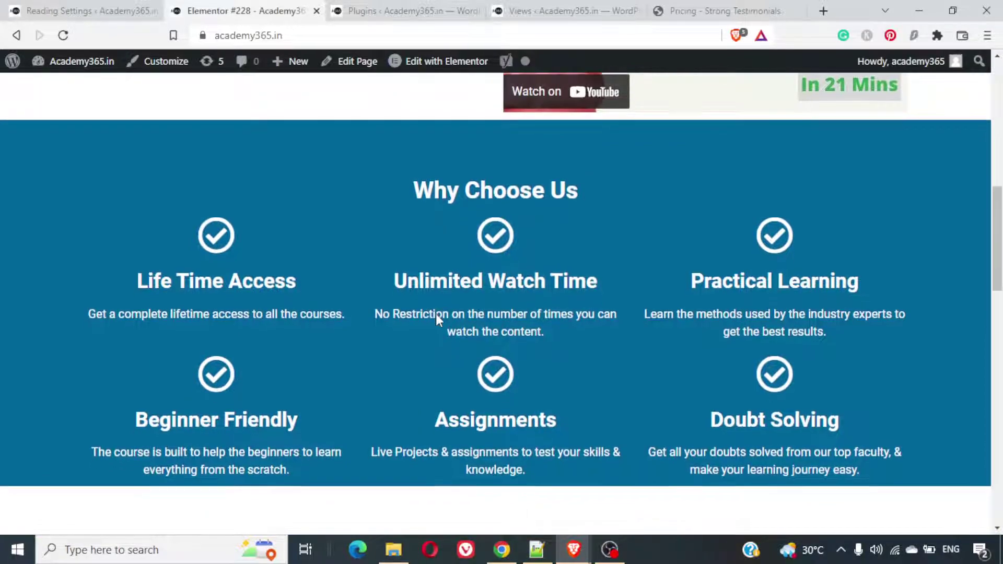
{"action": "scroll", "coordinate": [437, 319], "scroll_direction": "down", "scroll_amount": 15}
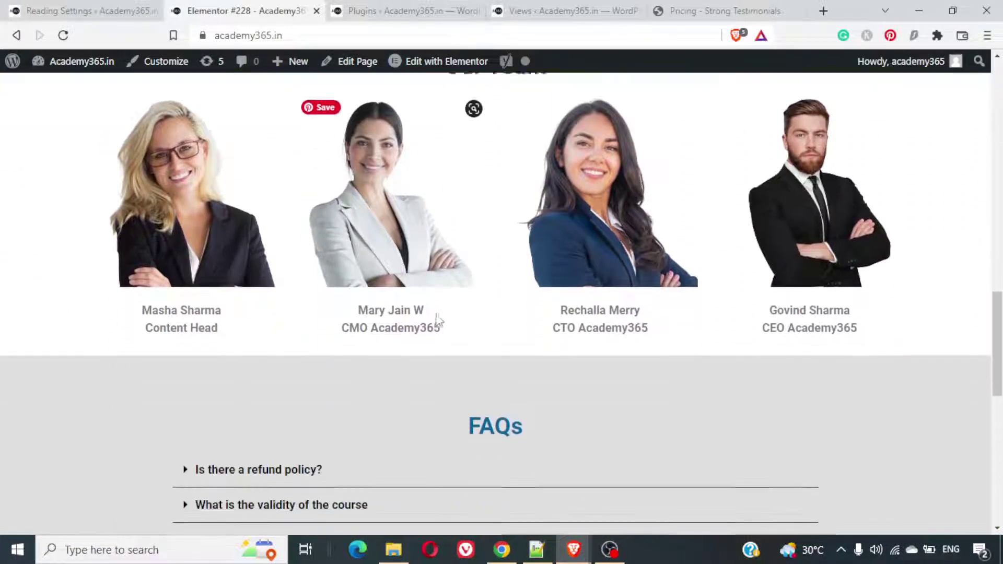
{"action": "scroll", "coordinate": [437, 320], "scroll_direction": "up", "scroll_amount": 6}
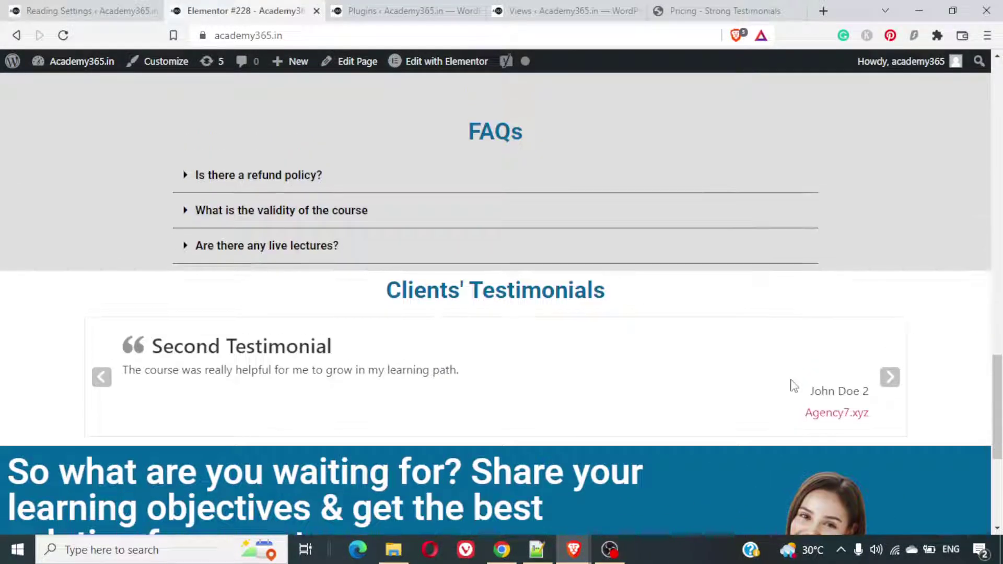
{"action": "left_click", "coordinate": [890, 376]}
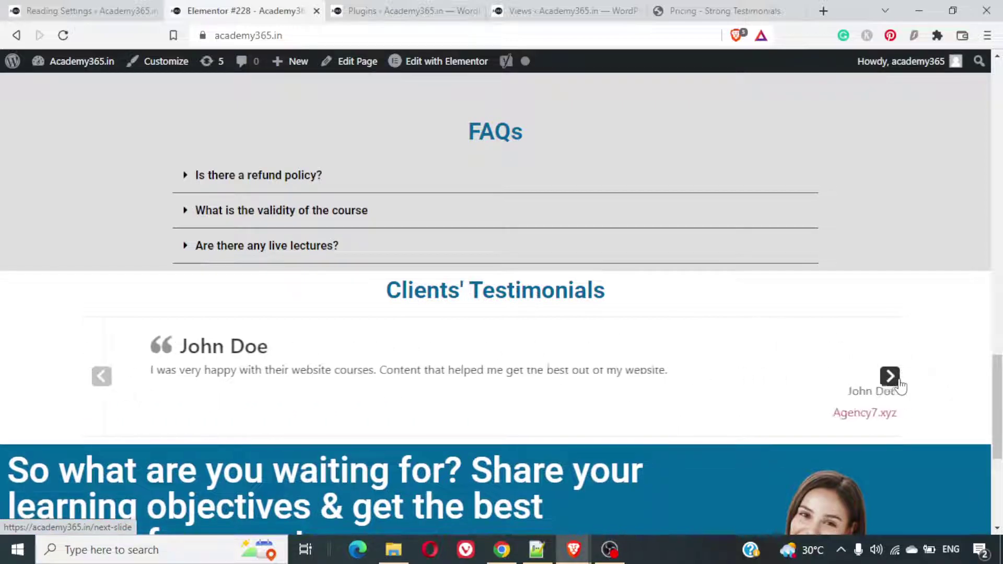
{"action": "left_click", "coordinate": [890, 377]}
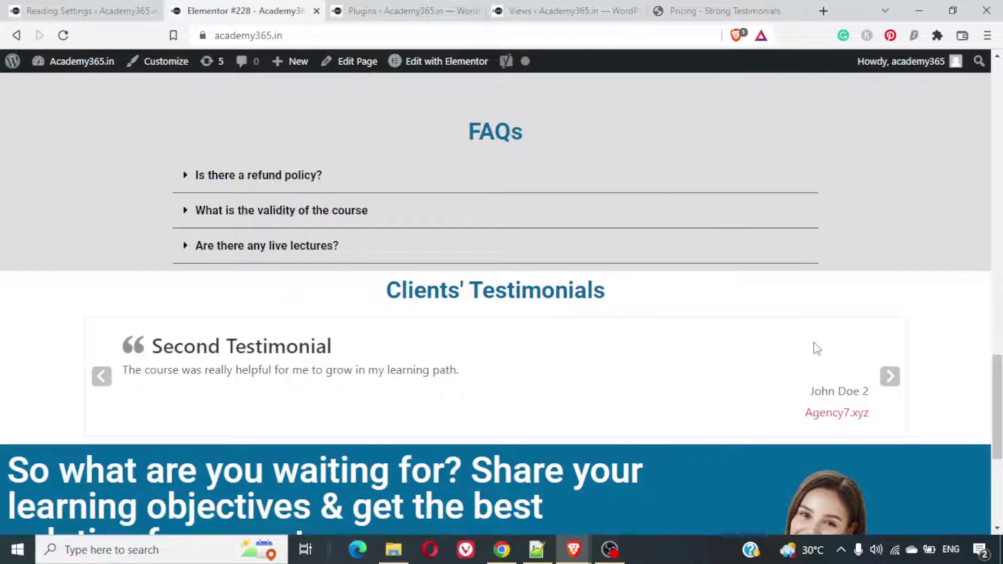
{"action": "scroll", "coordinate": [816, 349], "scroll_direction": "up", "scroll_amount": 3}
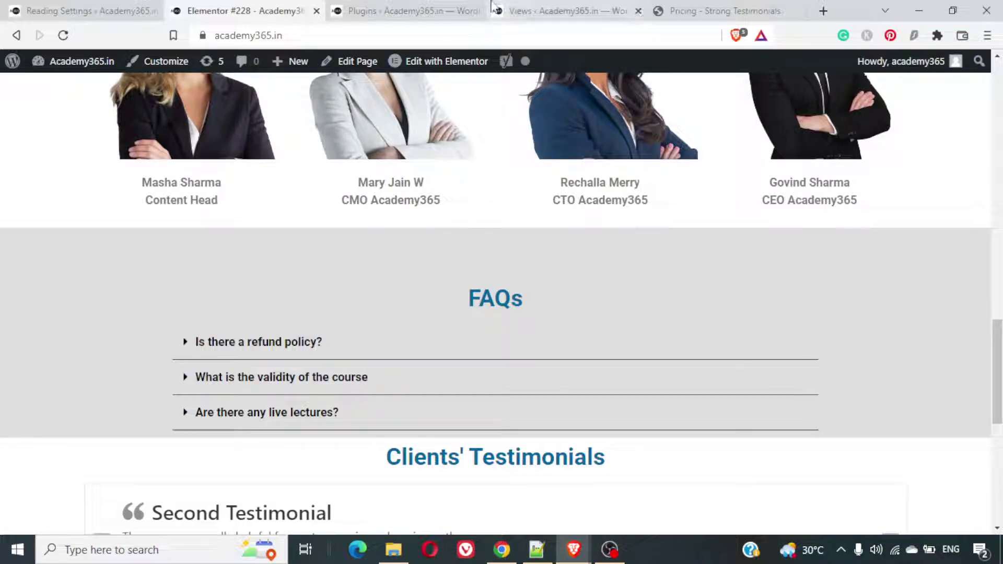
Start a new testimonial view and set its mode to Slideshow
{"action": "left_click", "coordinate": [541, 8]}
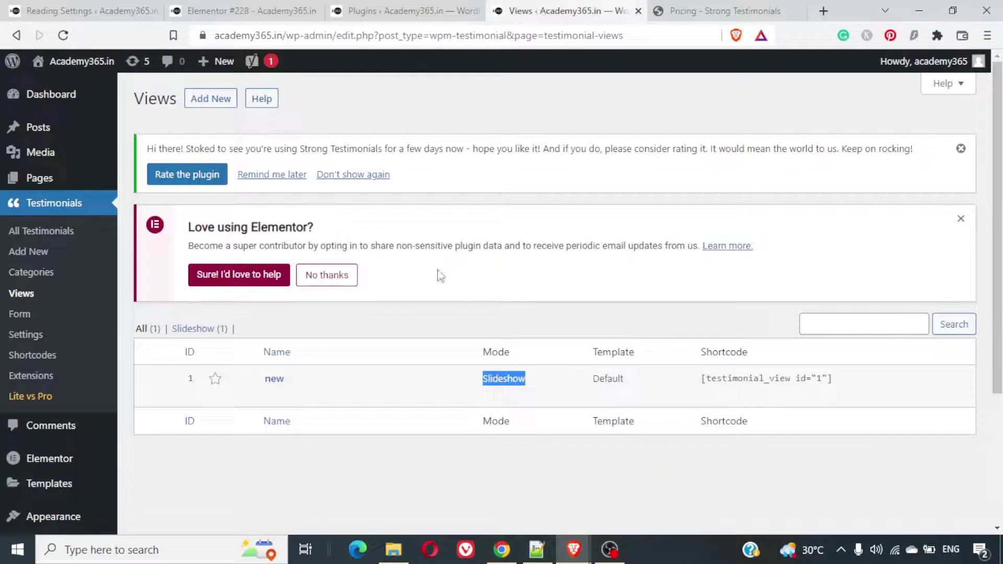
{"action": "left_click", "coordinate": [206, 97]}
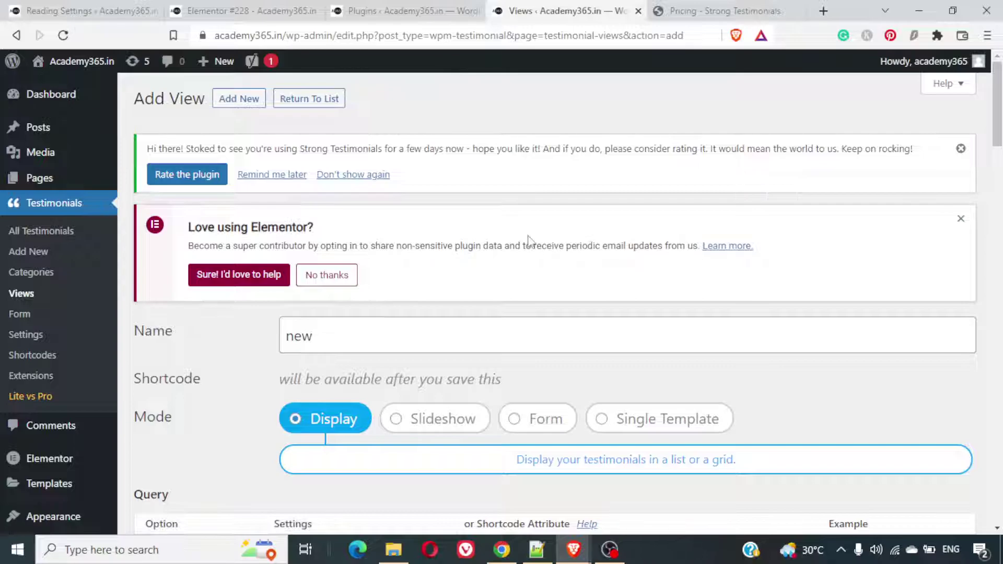
{"action": "scroll", "coordinate": [525, 237], "scroll_direction": "down", "scroll_amount": 2}
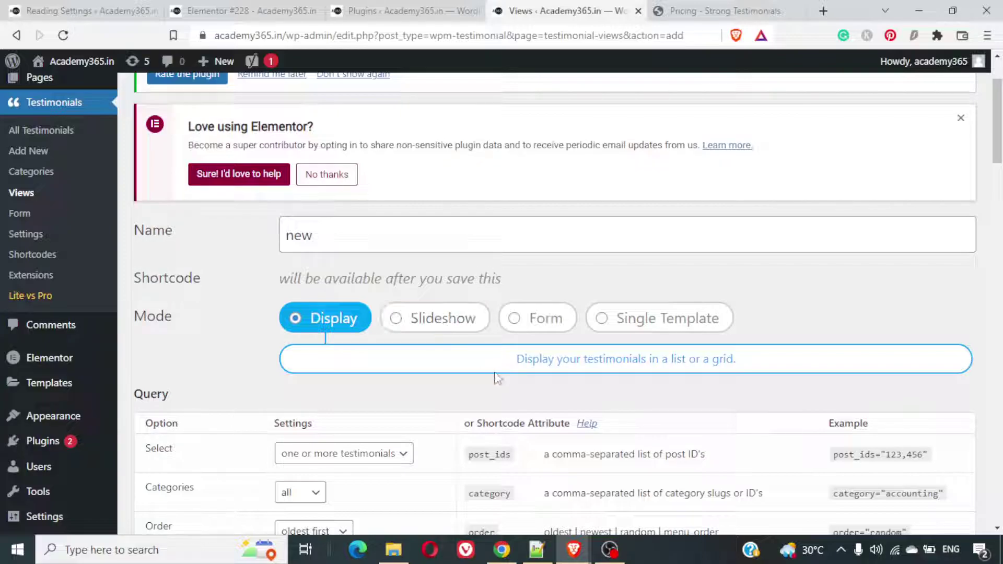
{"action": "scroll", "coordinate": [495, 378], "scroll_direction": "down", "scroll_amount": 2}
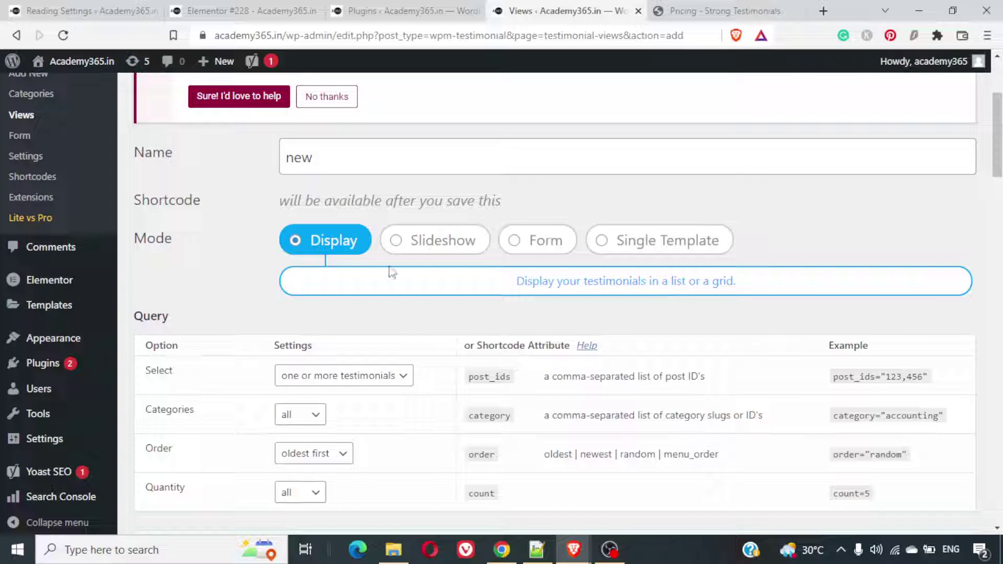
{"action": "left_click", "coordinate": [446, 250]}
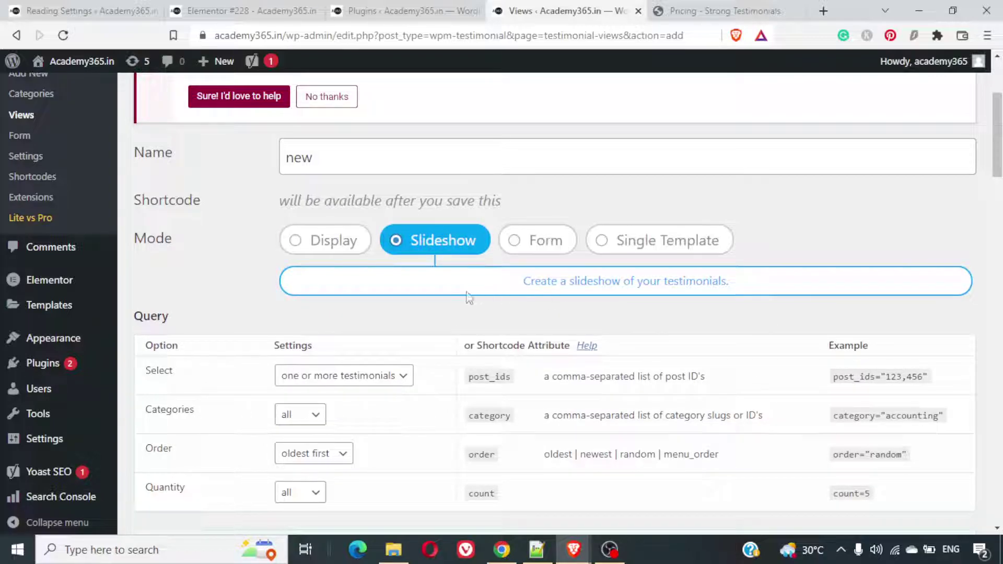
Check the live site's testimonial slider by advancing one slide, then return to the view settings
{"action": "left_click", "coordinate": [245, 10]}
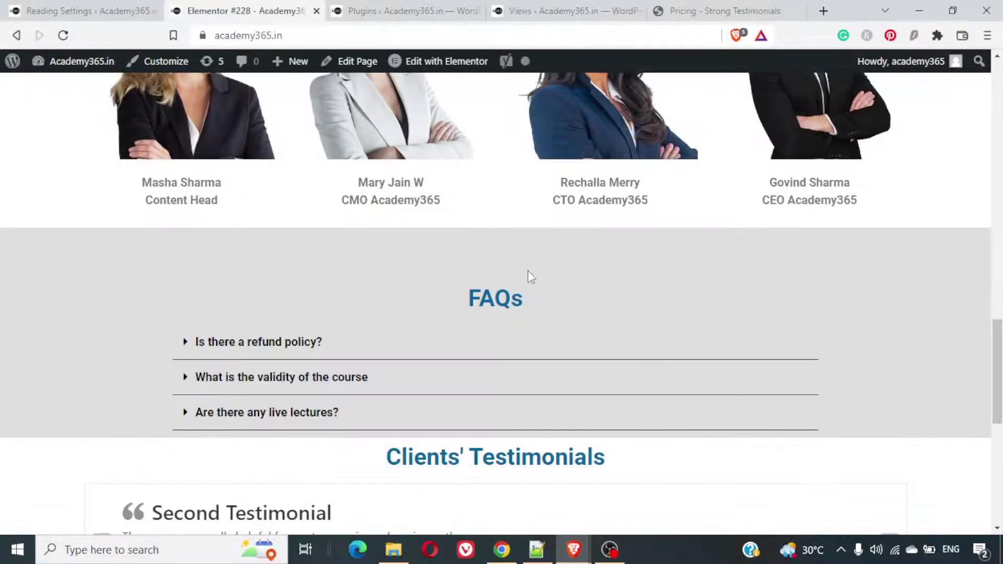
{"action": "scroll", "coordinate": [527, 271], "scroll_direction": "down", "scroll_amount": 6}
{"action": "scroll", "coordinate": [528, 271], "scroll_direction": "up", "scroll_amount": 3}
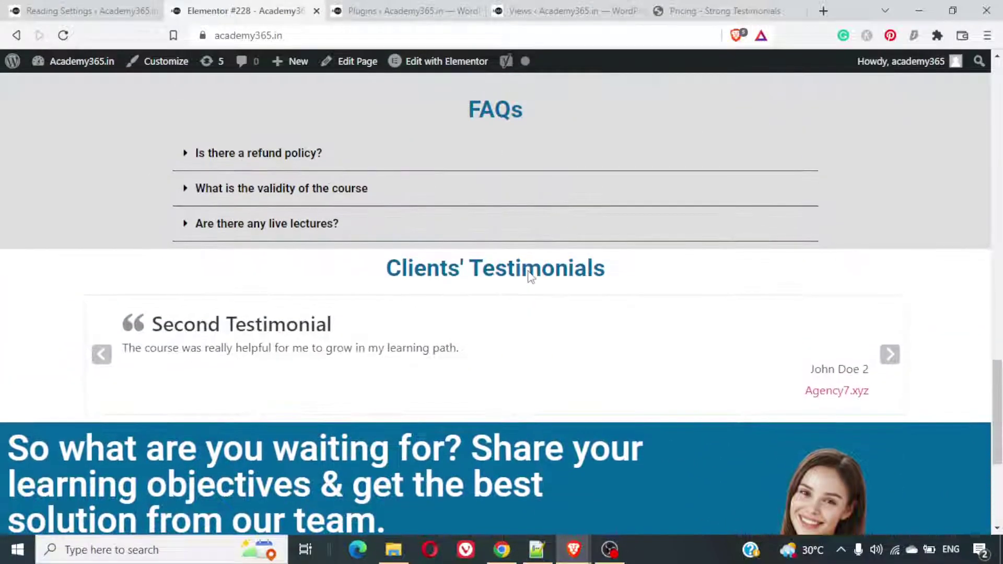
{"action": "left_click", "coordinate": [889, 354]}
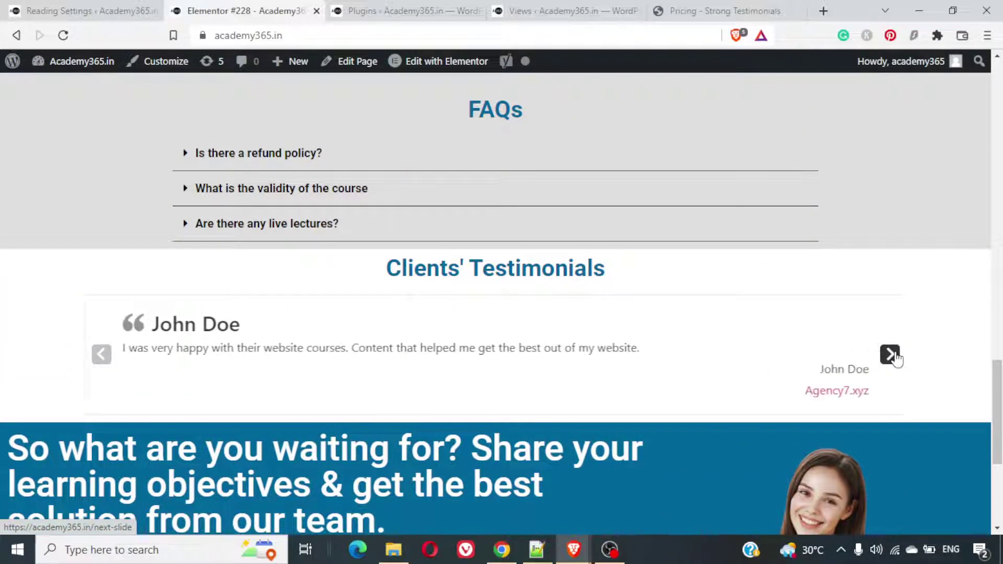
{"action": "scroll", "coordinate": [605, 339], "scroll_direction": "up", "scroll_amount": 1}
{"action": "key", "text": "ctrl+Tab"}
{"action": "key", "text": "ctrl+Tab"}
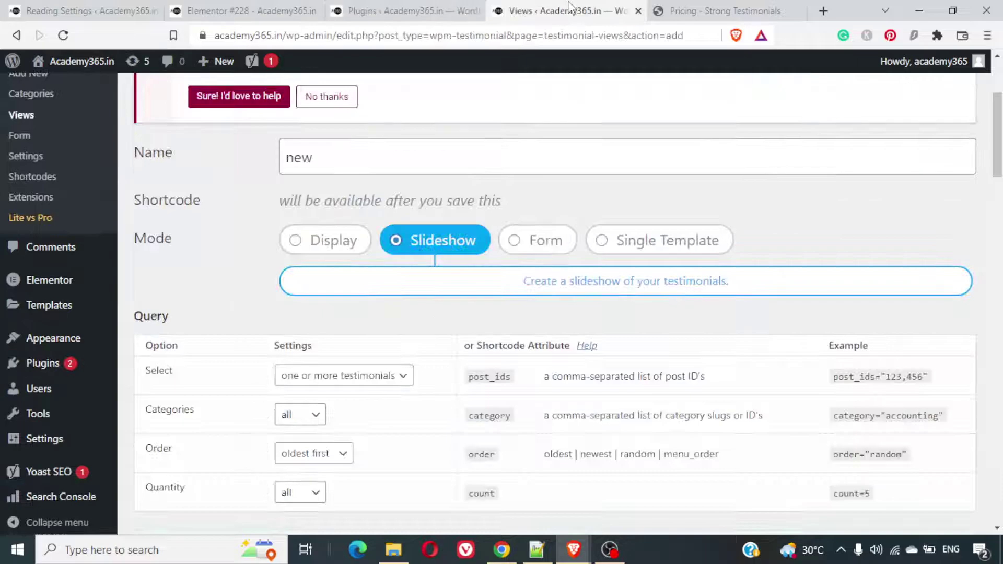
Try the Form, Single Template and Slideshow modes, then return the view to Display mode
{"action": "left_click", "coordinate": [538, 244]}
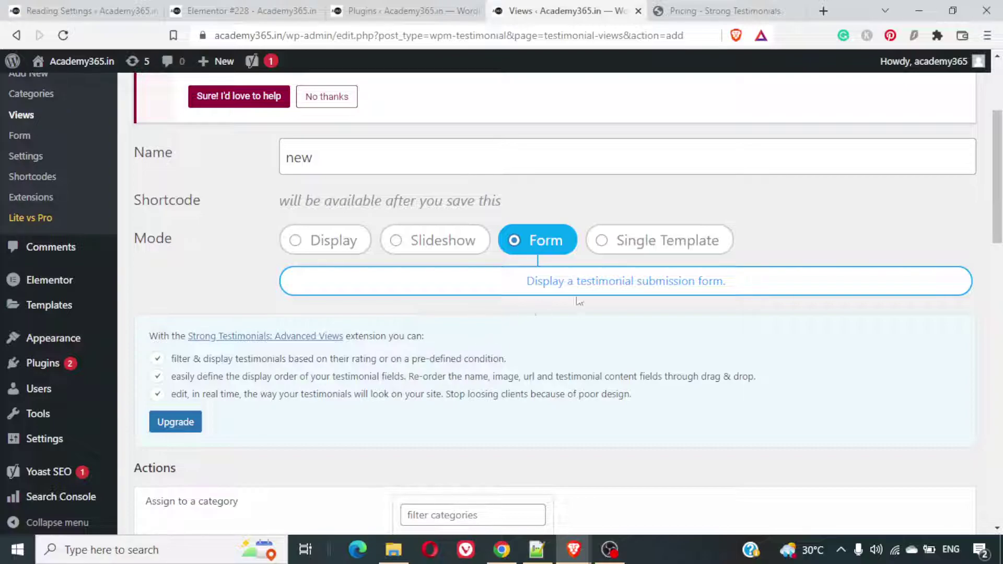
{"action": "left_click", "coordinate": [626, 249]}
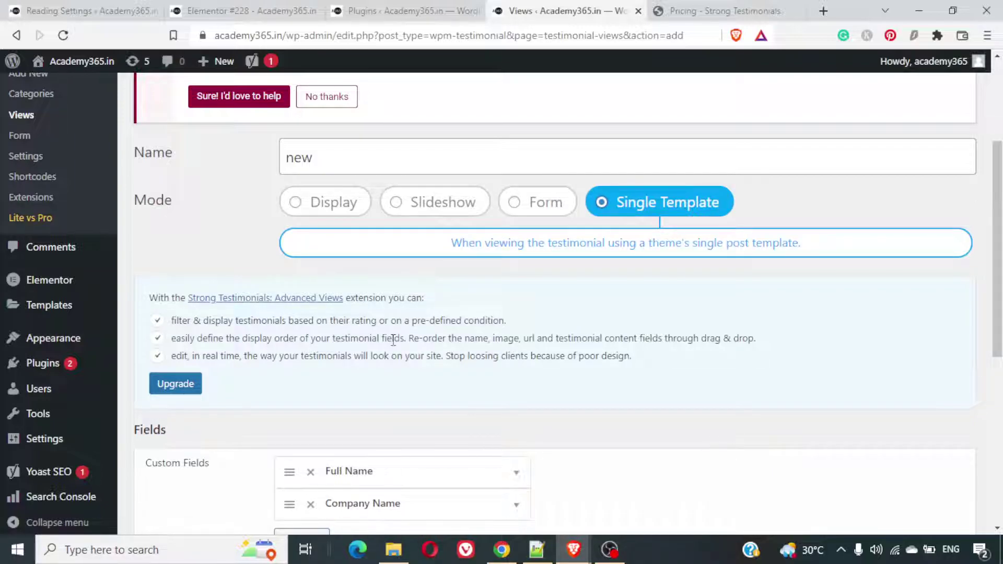
{"action": "left_click", "coordinate": [544, 201]}
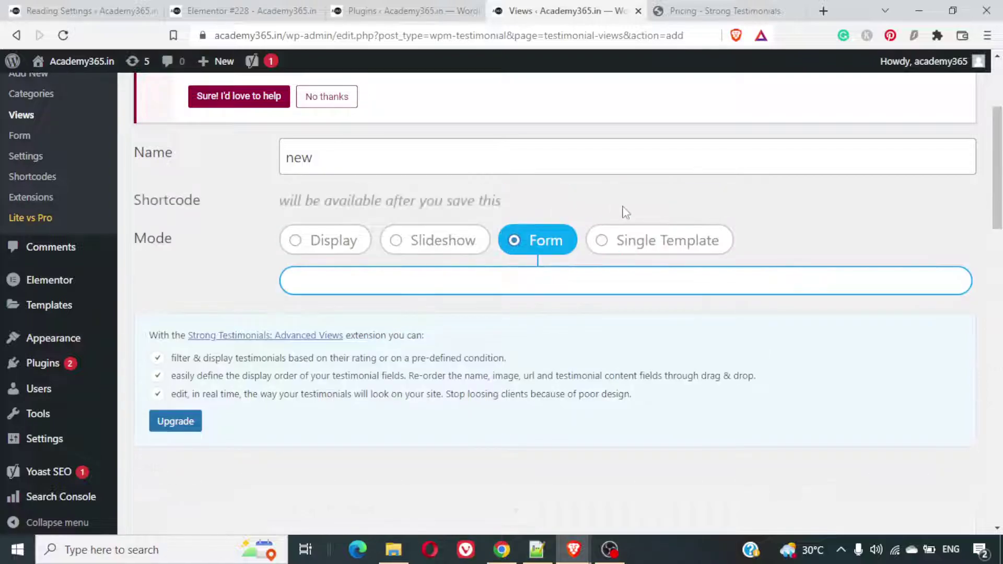
{"action": "left_click", "coordinate": [635, 245]}
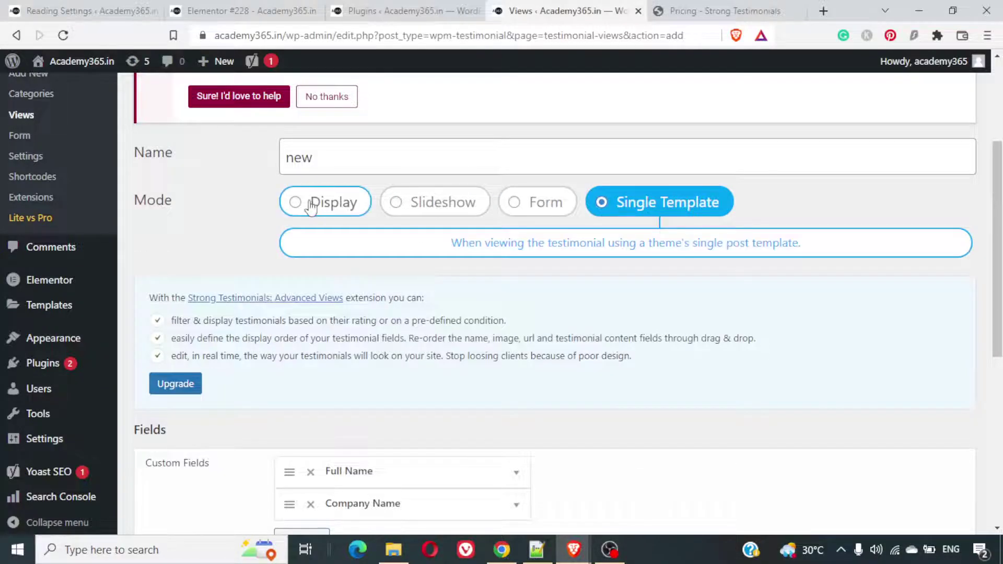
{"action": "left_click", "coordinate": [311, 203]}
{"action": "left_click", "coordinate": [432, 254]}
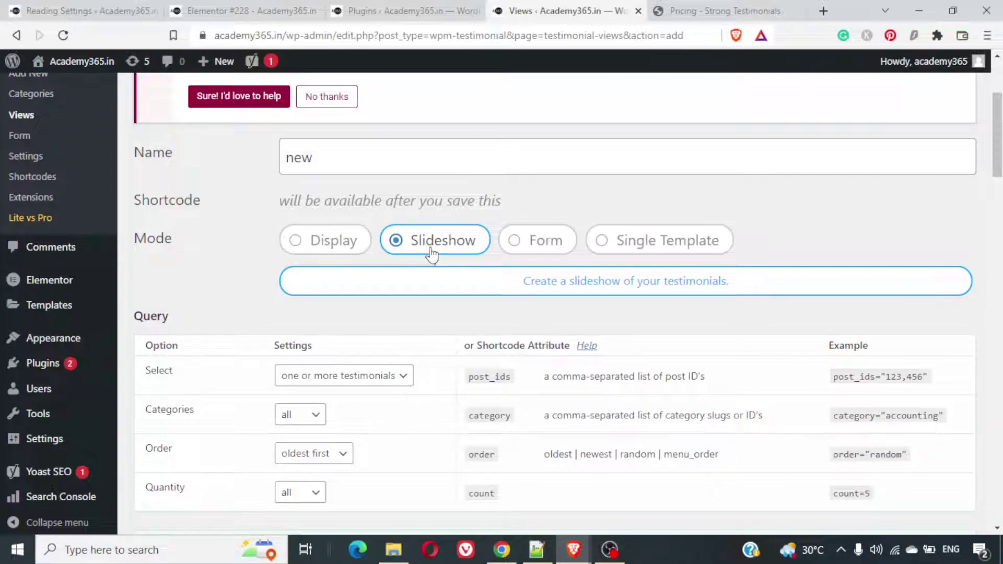
{"action": "left_click", "coordinate": [339, 241]}
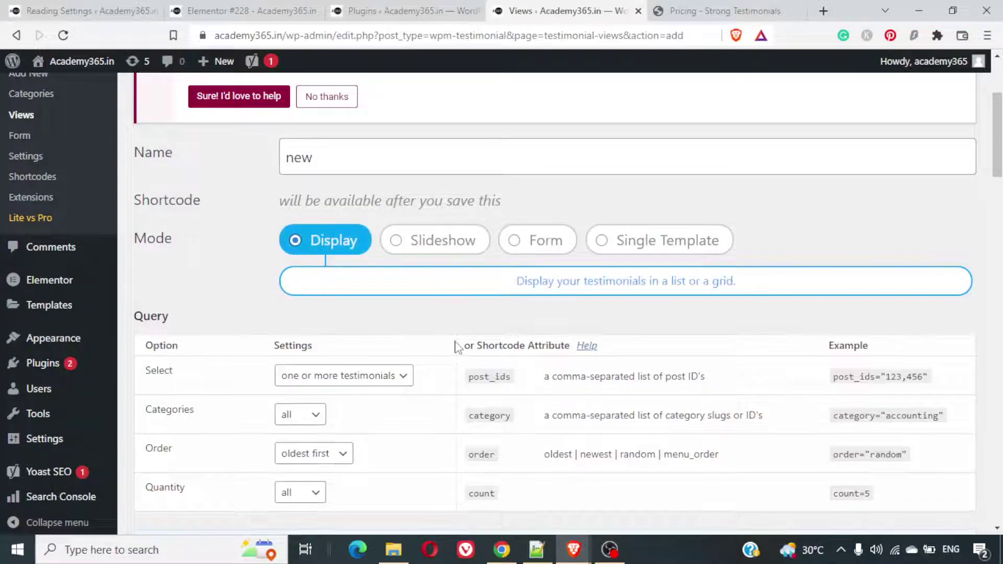
Keep one or more testimonials and all categories selected, ordering them newest first
{"action": "scroll", "coordinate": [456, 346], "scroll_direction": "down", "scroll_amount": 2}
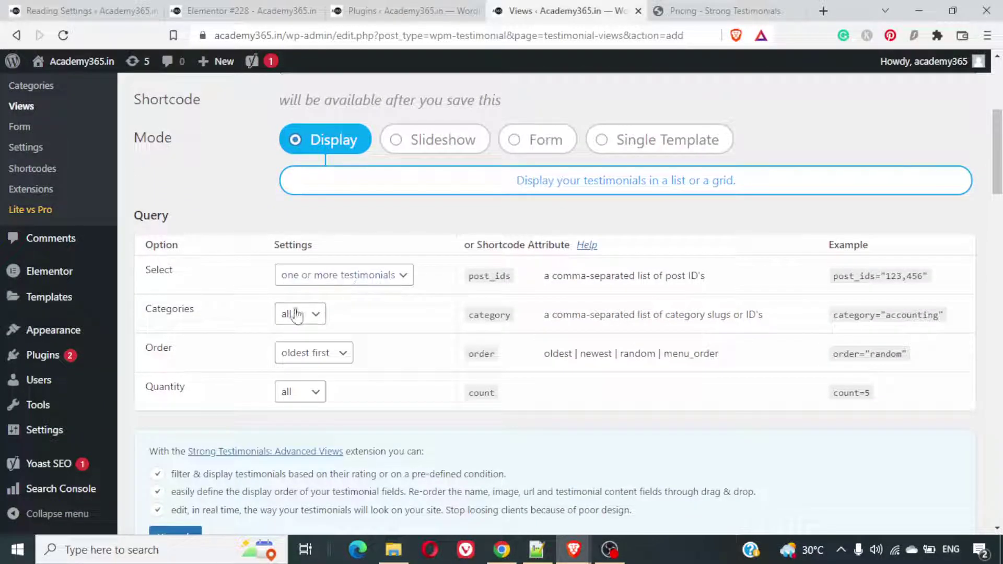
{"action": "left_click", "coordinate": [329, 275]}
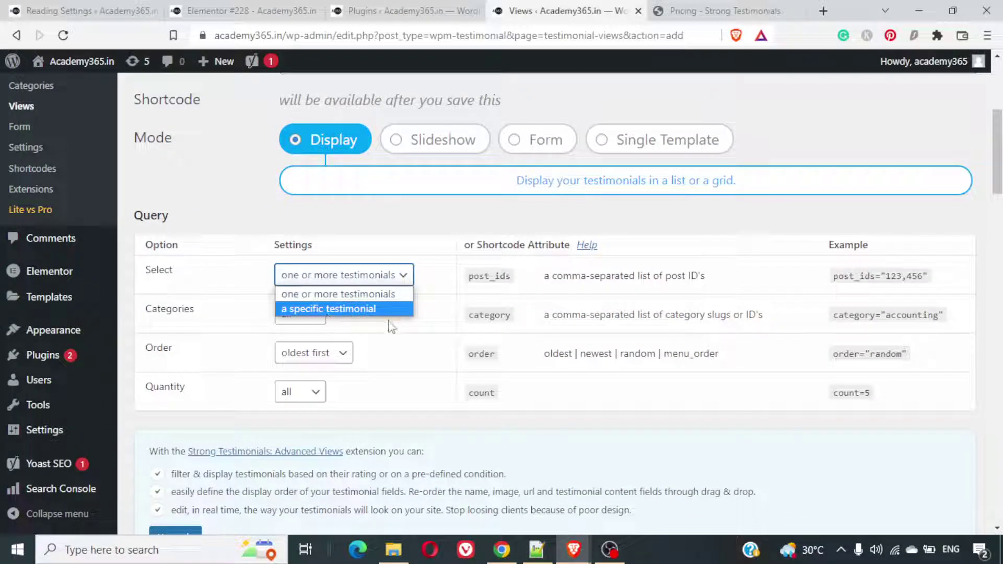
{"action": "left_click", "coordinate": [357, 294]}
{"action": "left_click", "coordinate": [309, 314]}
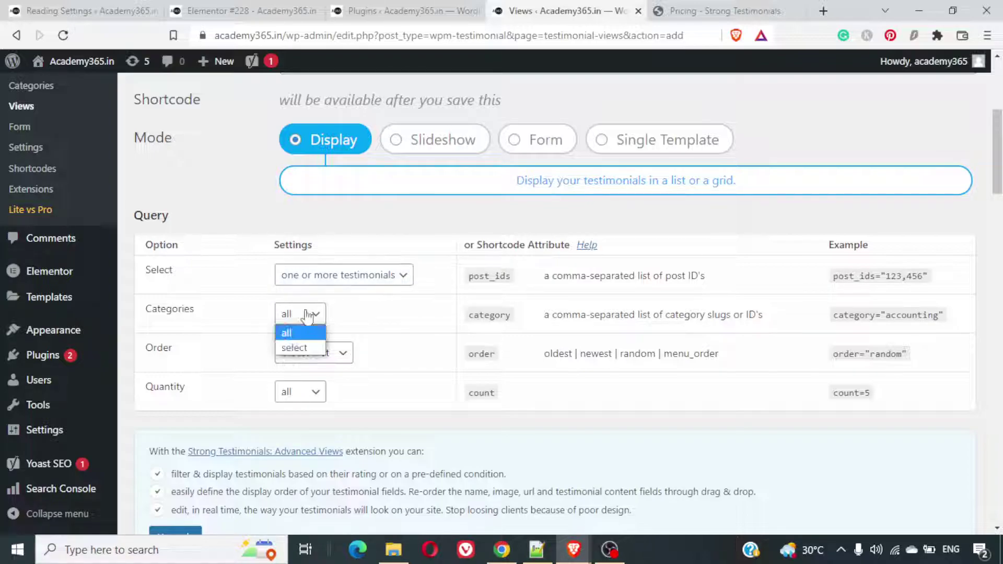
{"action": "left_click", "coordinate": [308, 314]}
{"action": "left_click", "coordinate": [319, 354]}
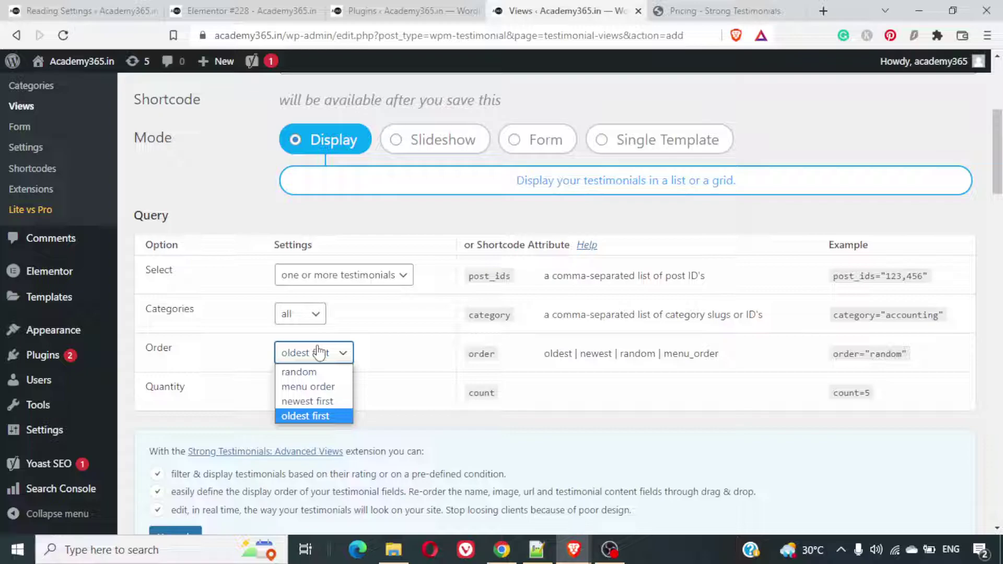
{"action": "left_click", "coordinate": [320, 402]}
Try a fixed quantity of 4, then set Quantity back to all
{"action": "scroll", "coordinate": [372, 376], "scroll_direction": "down", "scroll_amount": 3}
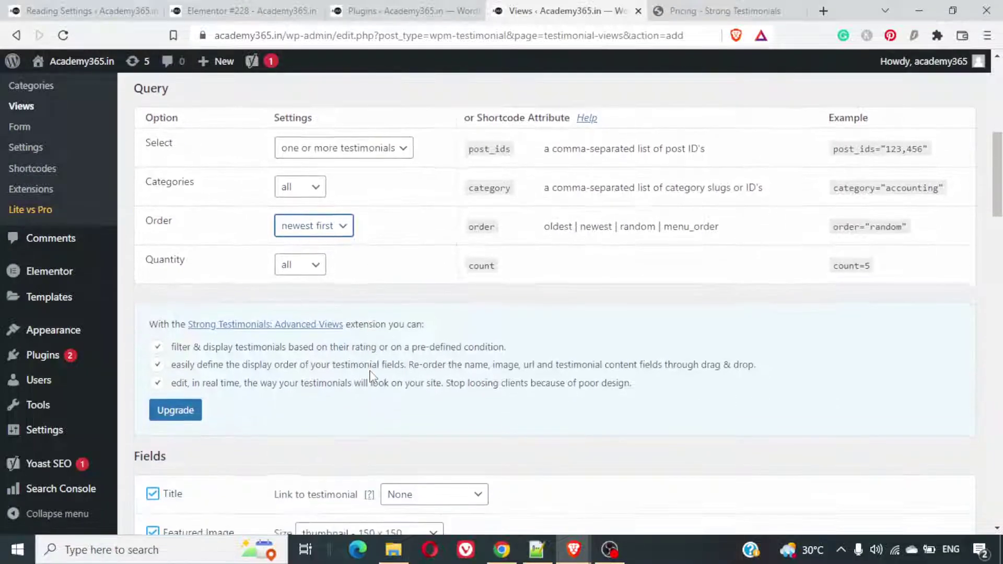
{"action": "left_click", "coordinate": [300, 266]}
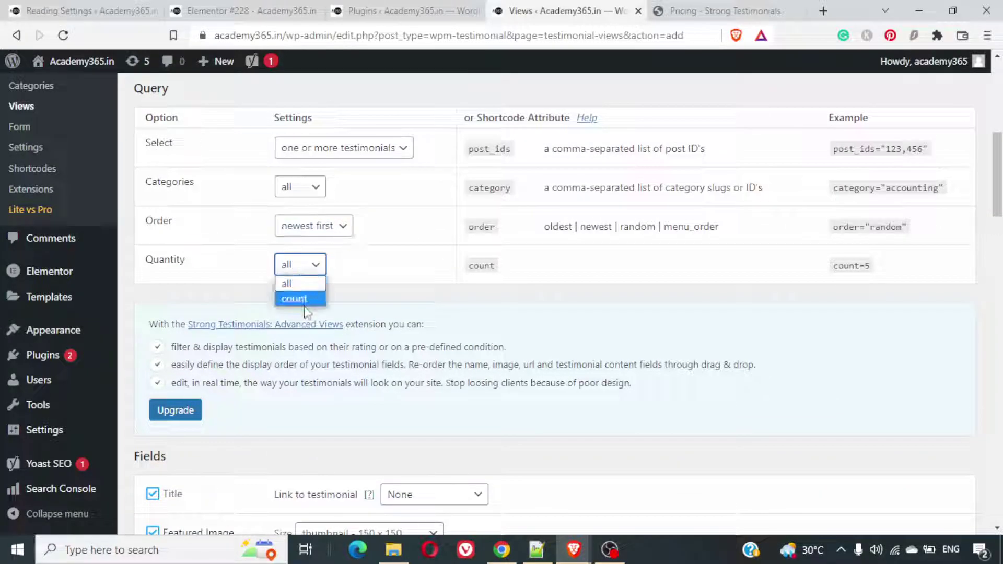
{"action": "left_click", "coordinate": [303, 305]}
{"action": "left_click", "coordinate": [356, 262]}
{"action": "type", "text": "4"}
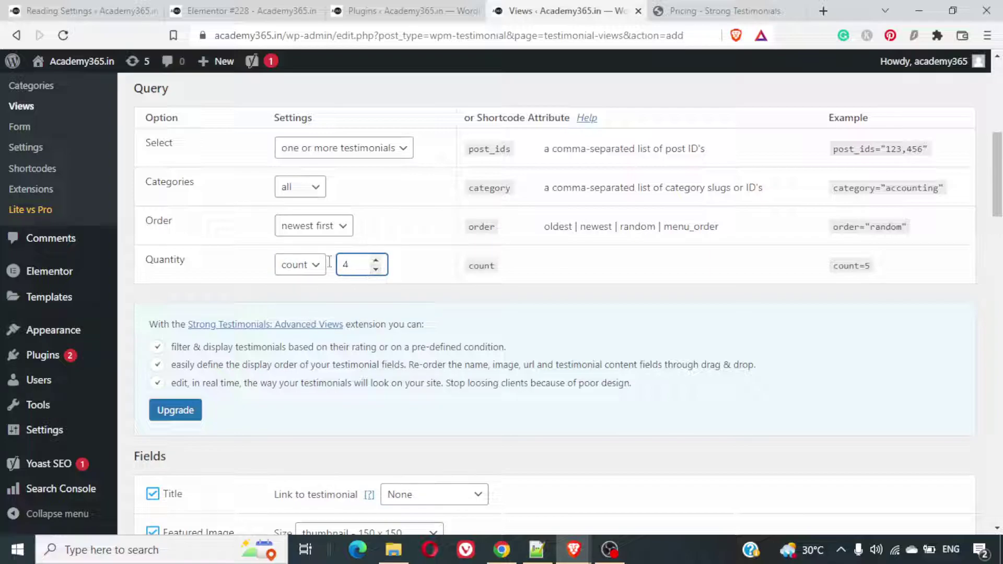
{"action": "left_click", "coordinate": [299, 267]}
{"action": "left_click", "coordinate": [306, 284]}
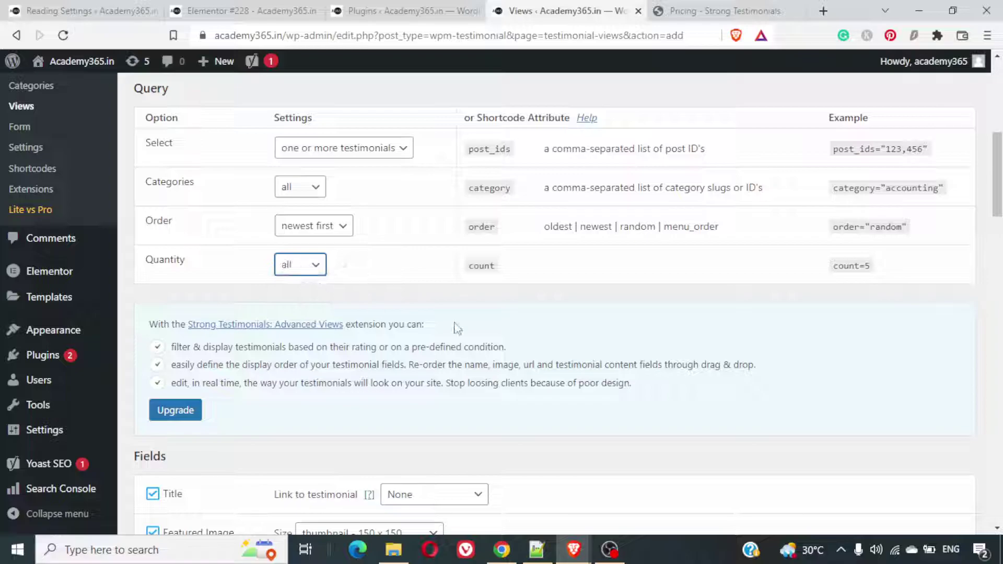
Place the featured image on the right of each testimonial
{"action": "scroll", "coordinate": [456, 328], "scroll_direction": "down", "scroll_amount": 5}
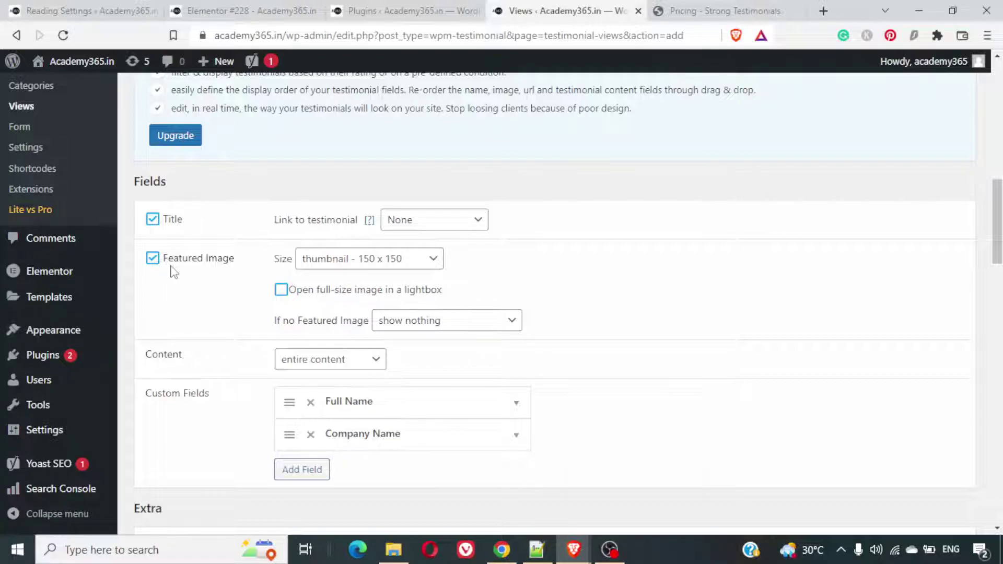
{"action": "scroll", "coordinate": [174, 272], "scroll_direction": "down", "scroll_amount": 1}
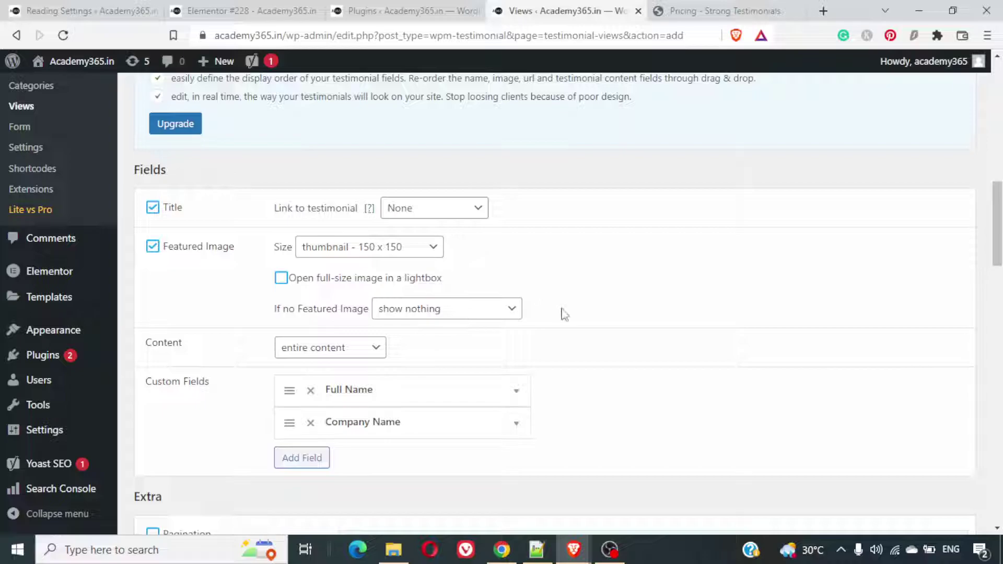
{"action": "scroll", "coordinate": [564, 315], "scroll_direction": "down", "scroll_amount": 1}
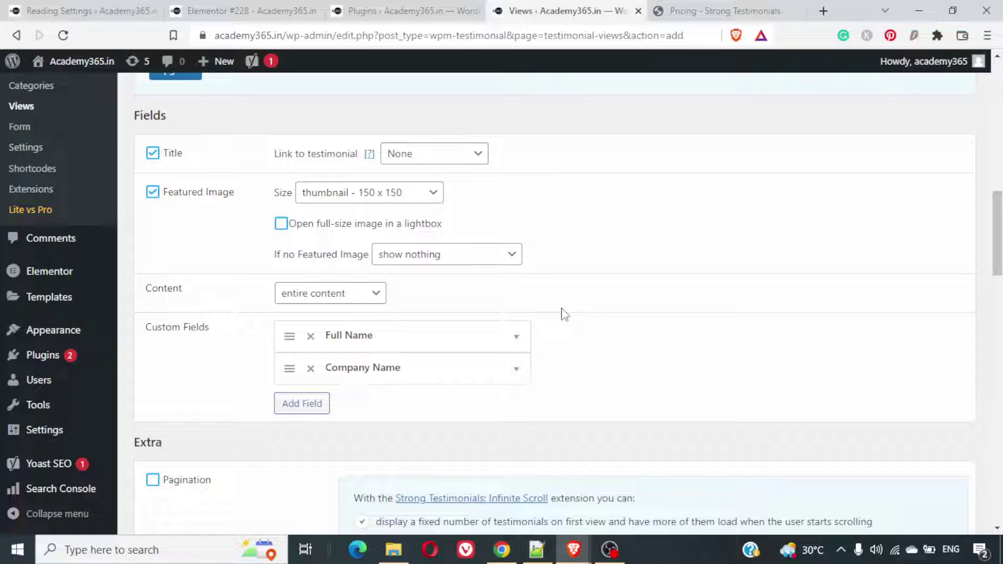
{"action": "scroll", "coordinate": [564, 315], "scroll_direction": "down", "scroll_amount": 4}
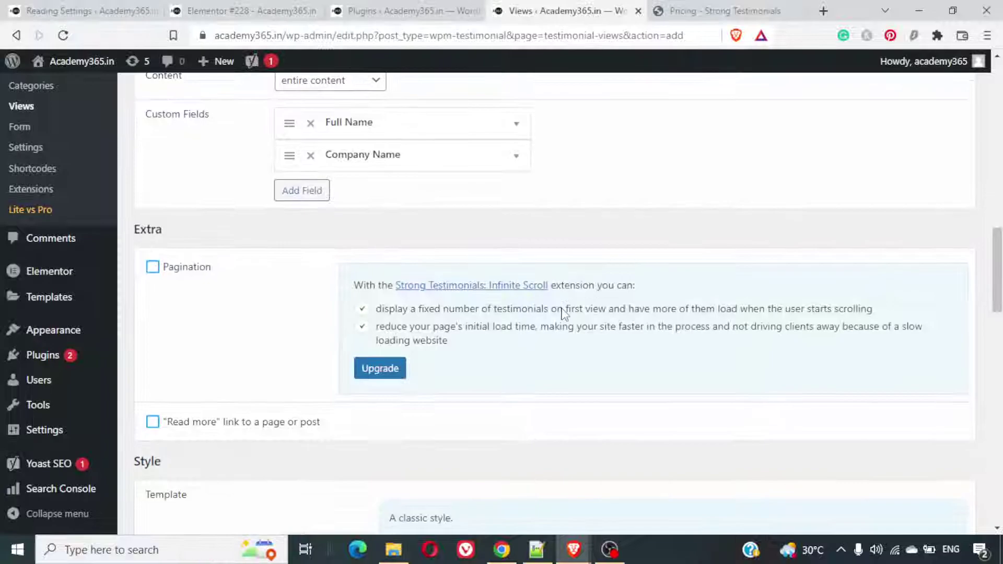
{"action": "scroll", "coordinate": [563, 313], "scroll_direction": "down", "scroll_amount": 3}
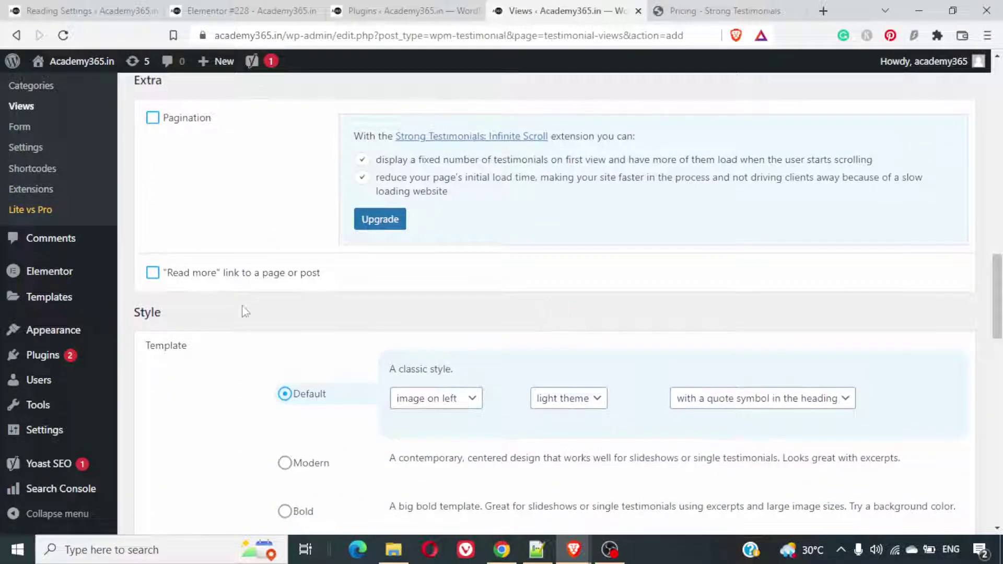
{"action": "scroll", "coordinate": [325, 333], "scroll_direction": "down", "scroll_amount": 2}
{"action": "left_click", "coordinate": [443, 275]}
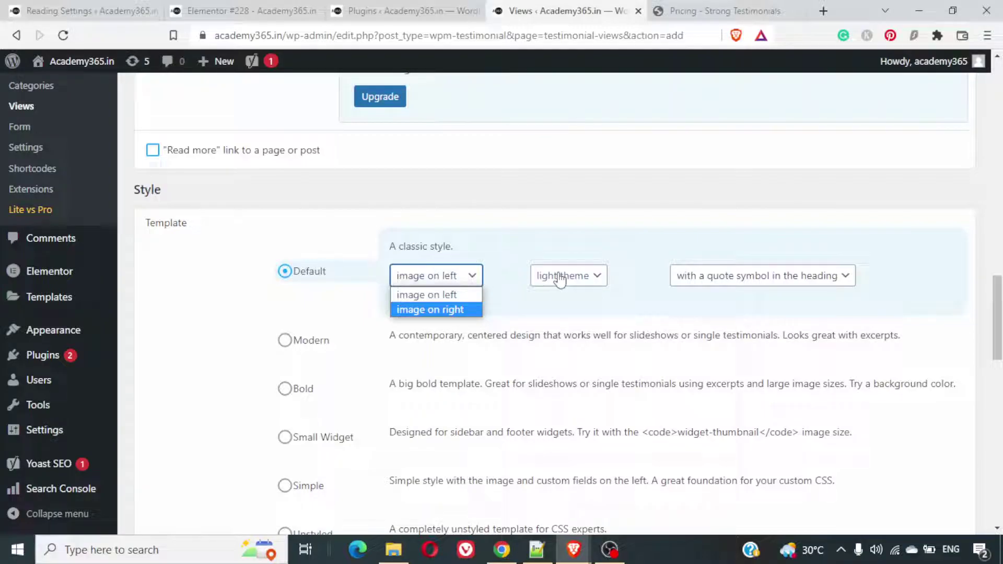
{"action": "left_click", "coordinate": [473, 310]}
Try the Modern, Bold and Small Widget templates, keeping the normal single-column layout
{"action": "scroll", "coordinate": [519, 328], "scroll_direction": "down", "scroll_amount": 2}
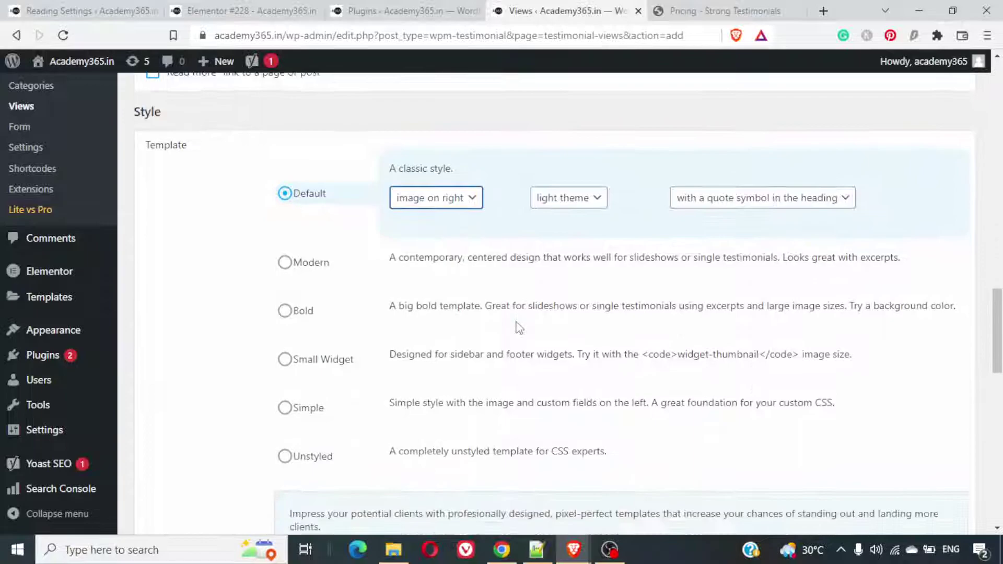
{"action": "left_click", "coordinate": [285, 263]}
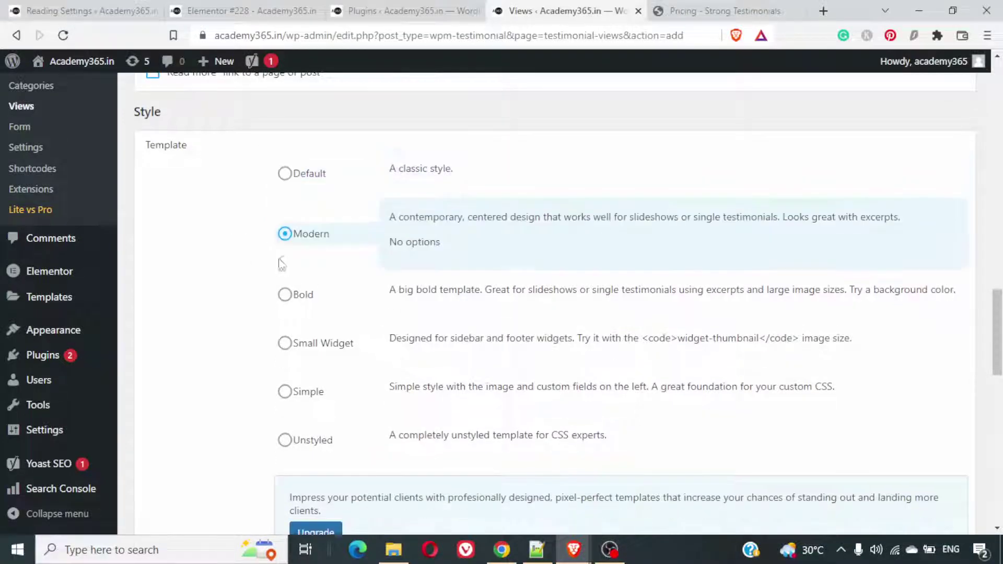
{"action": "left_click", "coordinate": [285, 294]}
{"action": "left_click", "coordinate": [296, 342]}
{"action": "scroll", "coordinate": [352, 395], "scroll_direction": "down", "scroll_amount": 3}
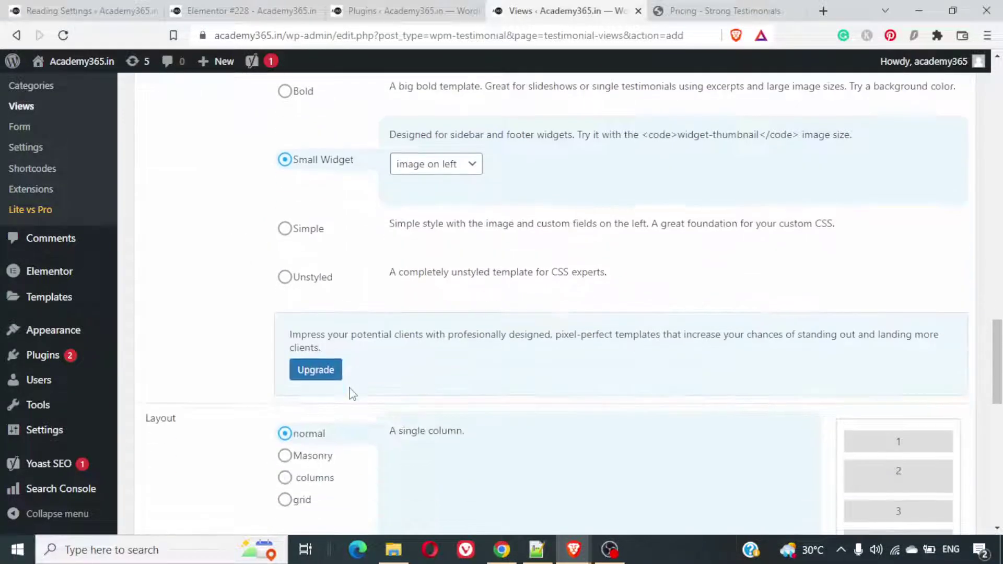
{"action": "scroll", "coordinate": [382, 290], "scroll_direction": "down", "scroll_amount": 6}
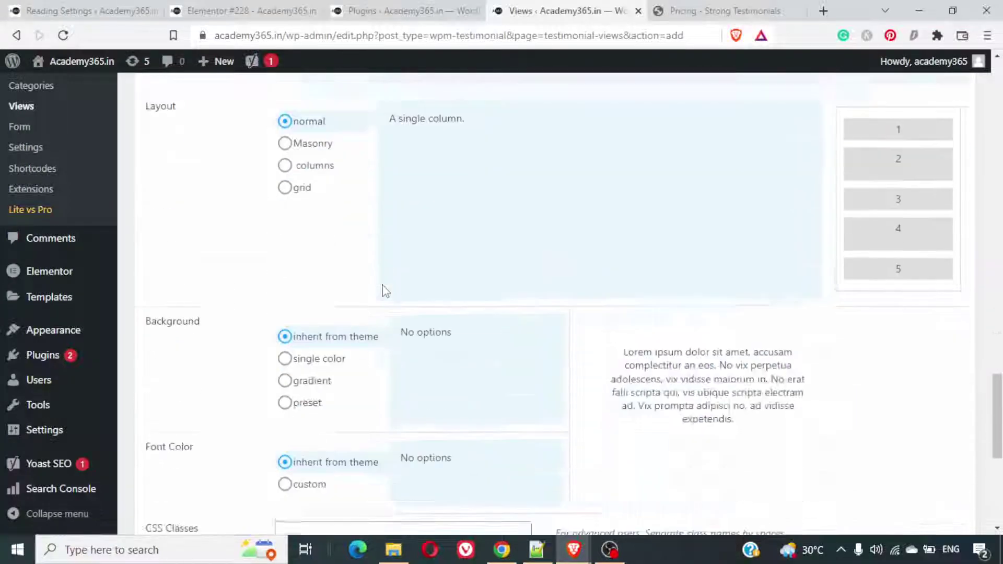
{"action": "scroll", "coordinate": [384, 293], "scroll_direction": "up", "scroll_amount": 2}
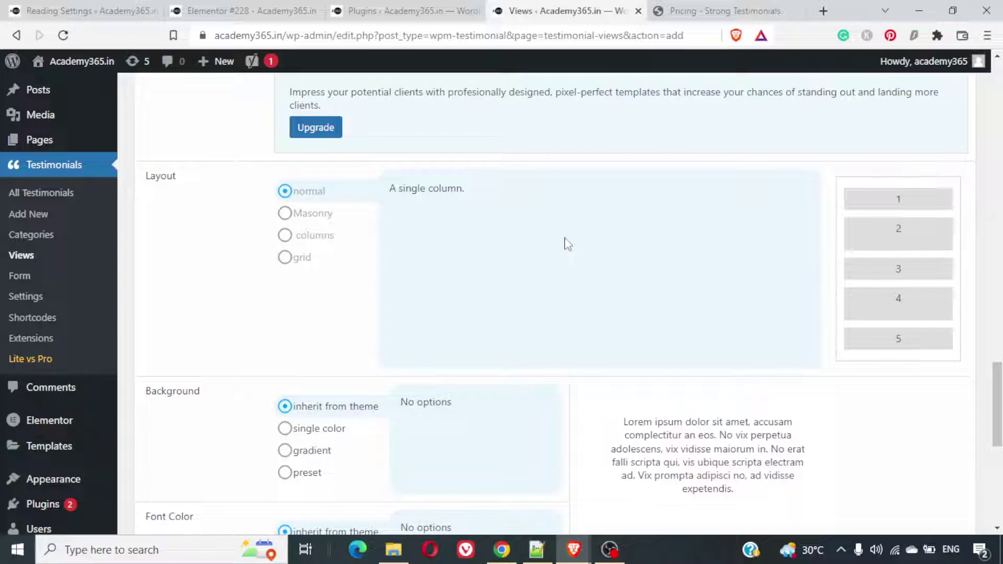
{"action": "left_click", "coordinate": [283, 191]}
Switch the template to Default and review the single-column layout description
{"action": "scroll", "coordinate": [345, 290], "scroll_direction": "up", "scroll_amount": 15}
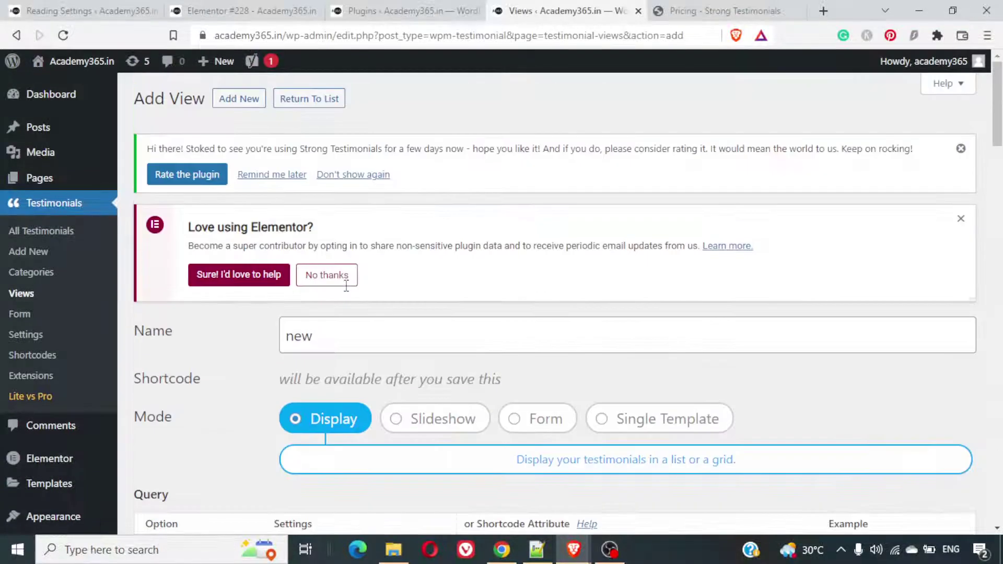
{"action": "scroll", "coordinate": [347, 294], "scroll_direction": "down", "scroll_amount": 12}
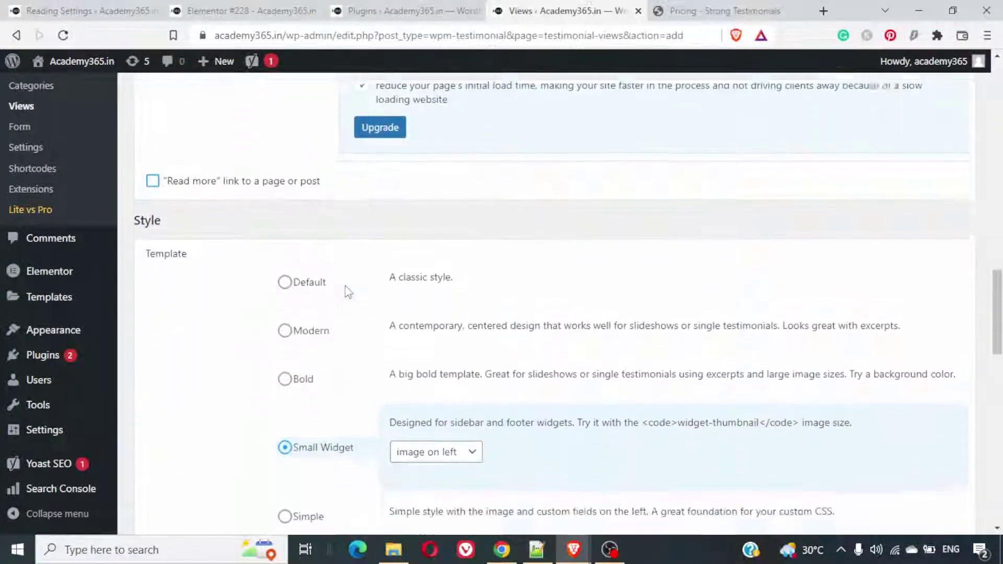
{"action": "scroll", "coordinate": [348, 292], "scroll_direction": "down", "scroll_amount": 5}
{"action": "scroll", "coordinate": [348, 292], "scroll_direction": "up", "scroll_amount": 7}
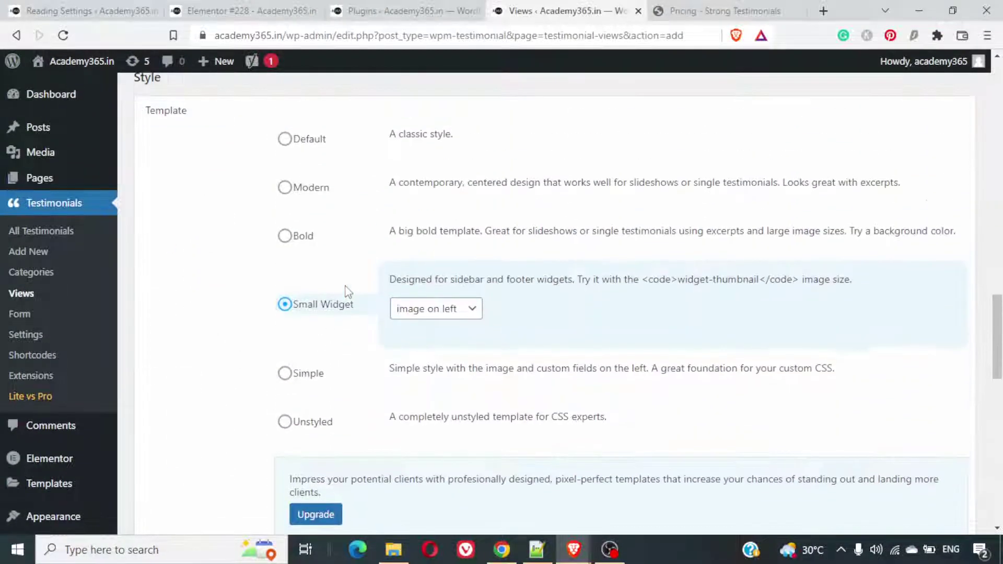
{"action": "left_click", "coordinate": [293, 140]}
{"action": "scroll", "coordinate": [352, 282], "scroll_direction": "down", "scroll_amount": 10}
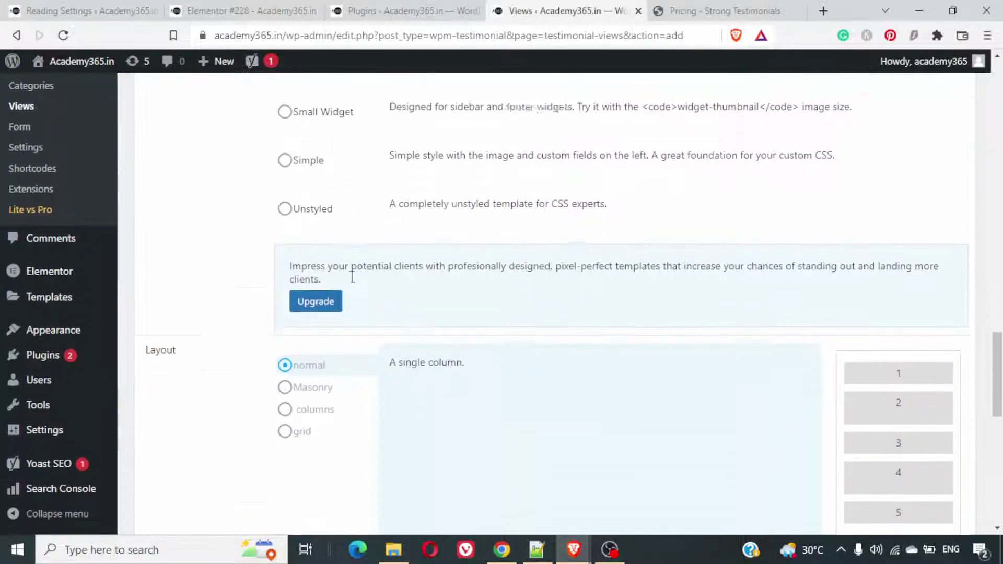
{"action": "scroll", "coordinate": [305, 182], "scroll_direction": "up", "scroll_amount": 1}
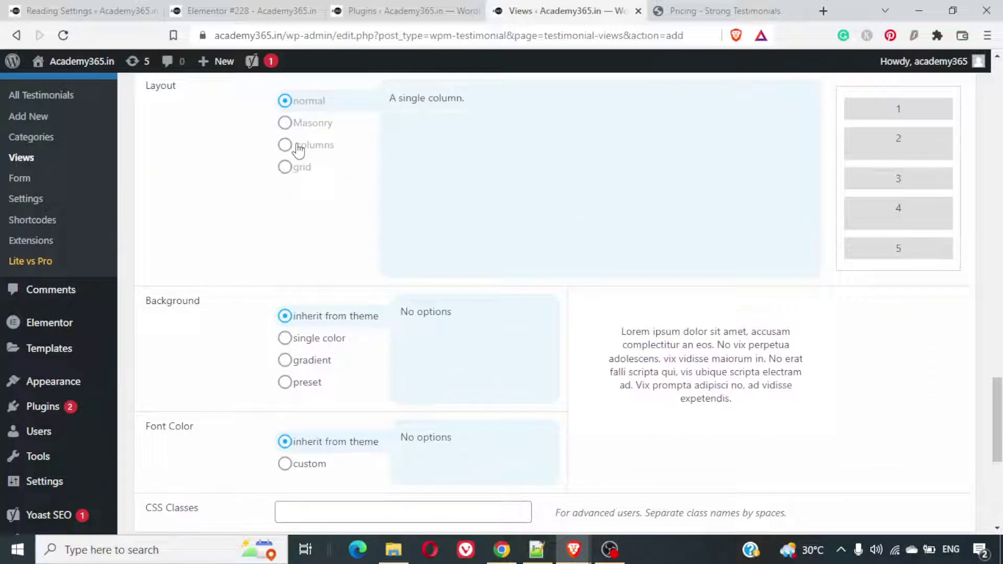
{"action": "scroll", "coordinate": [301, 180], "scroll_direction": "up", "scroll_amount": 4}
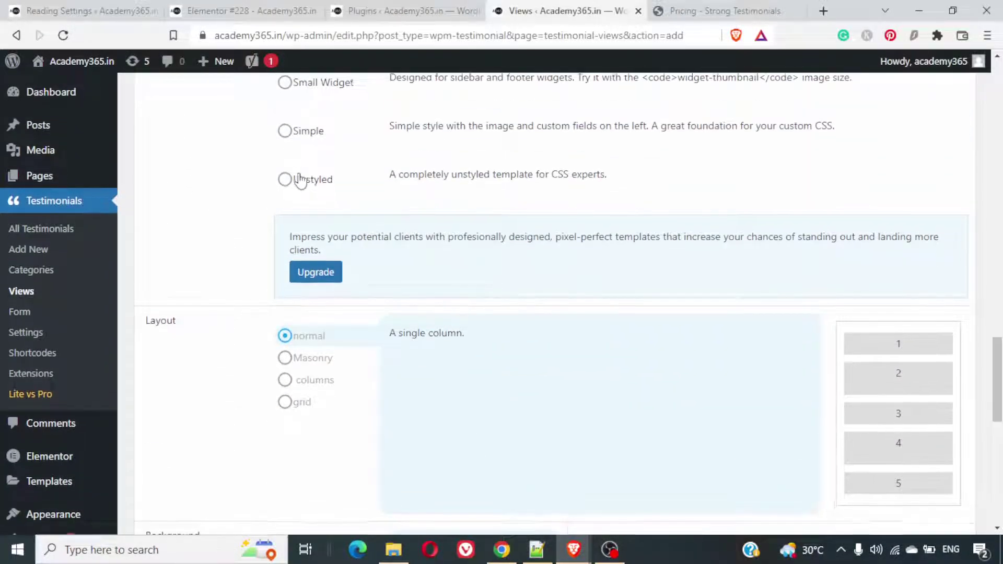
{"action": "scroll", "coordinate": [301, 180], "scroll_direction": "down", "scroll_amount": 1}
{"action": "triple_click", "coordinate": [446, 300]}
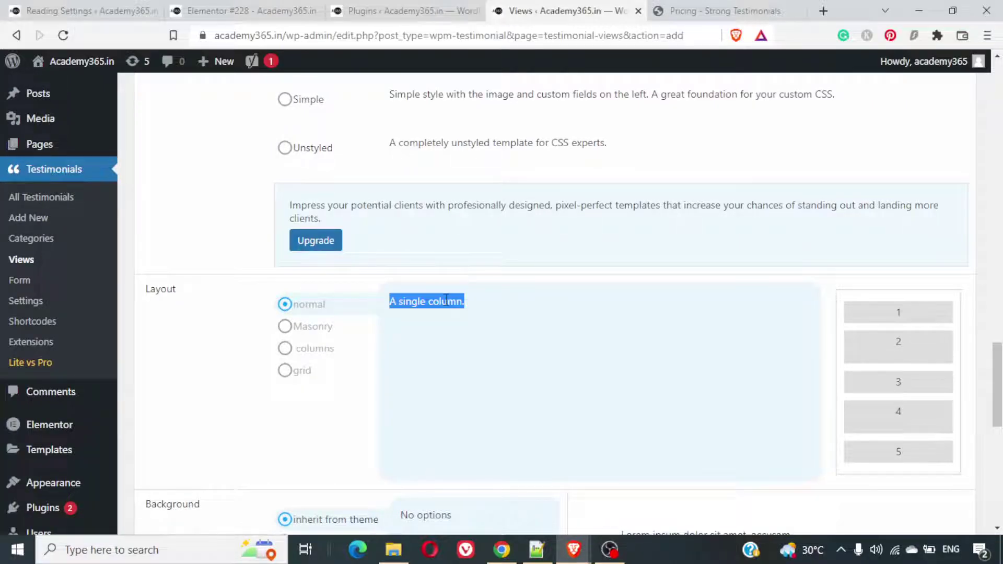
{"action": "scroll", "coordinate": [446, 302], "scroll_direction": "up", "scroll_amount": 3}
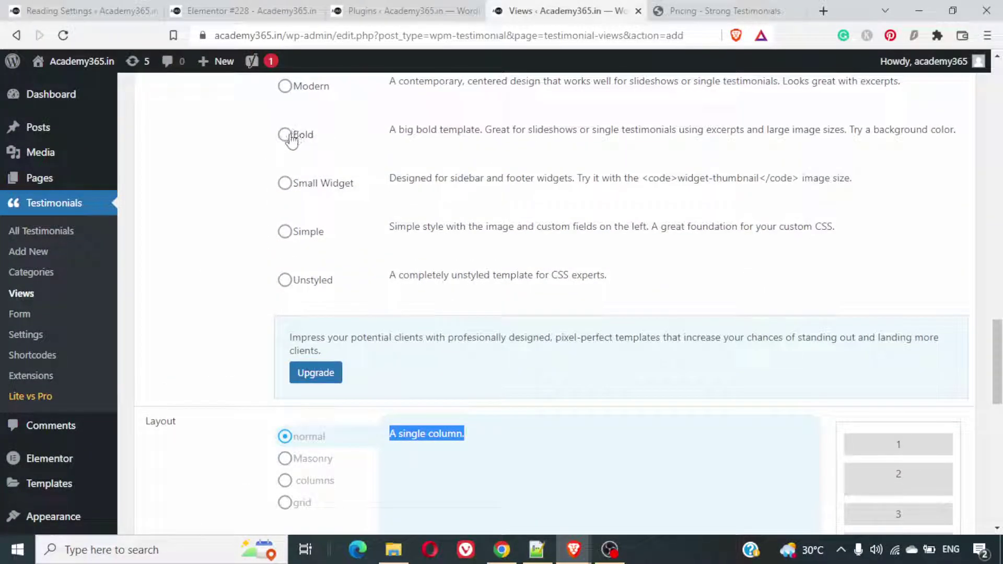
{"action": "scroll", "coordinate": [466, 294], "scroll_direction": "down", "scroll_amount": 6}
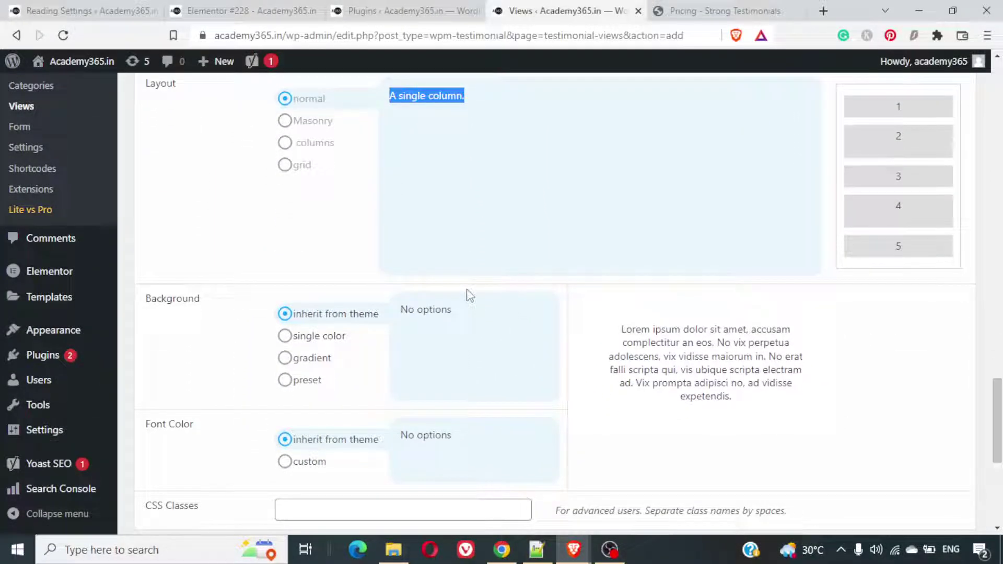
Try single colour and gradient backgrounds, then set the background type to preset
{"action": "left_click", "coordinate": [289, 341]}
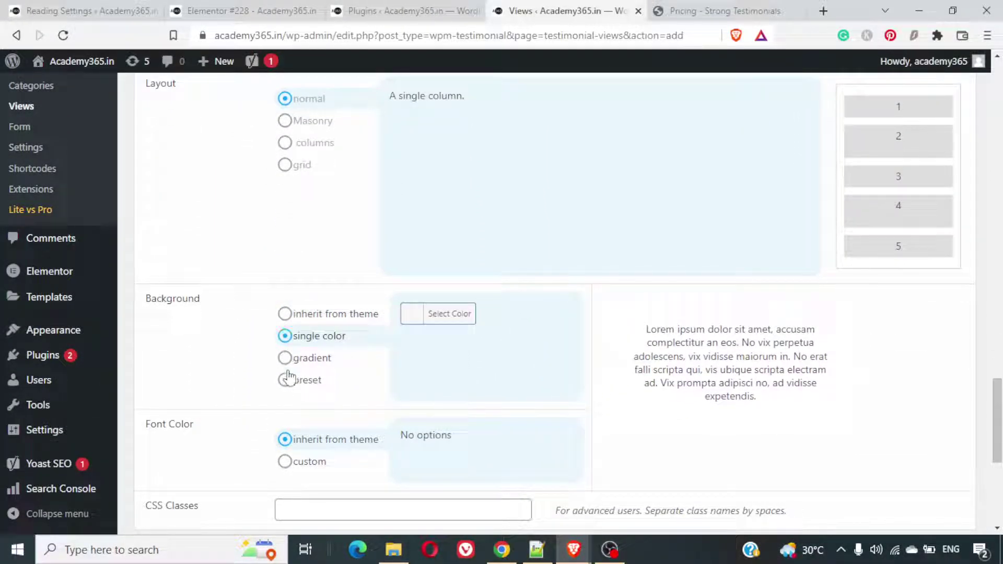
{"action": "left_click_drag", "start_coordinate": [288, 346], "coordinate": [289, 372]}
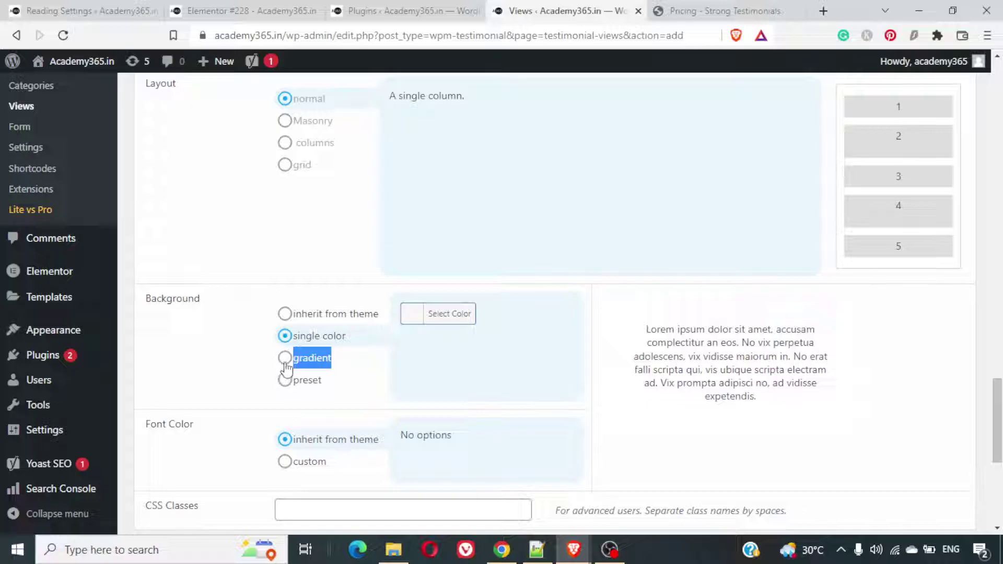
{"action": "left_click", "coordinate": [285, 359]}
{"action": "left_click", "coordinate": [285, 380]}
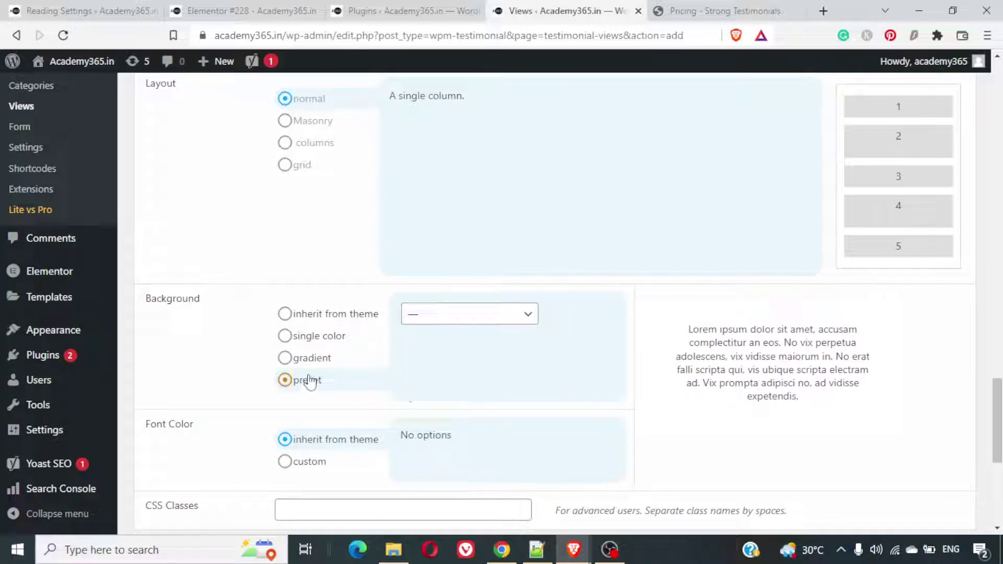
Try the light blue gradient preset, then choose light green mist gradient
{"action": "left_click", "coordinate": [464, 317]}
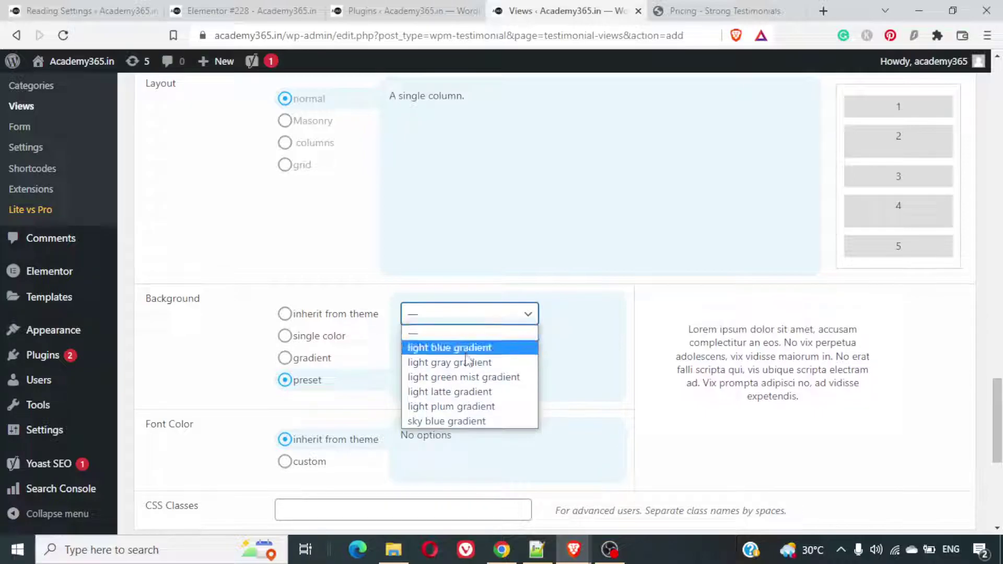
{"action": "left_click", "coordinate": [471, 347]}
{"action": "left_click", "coordinate": [450, 319]}
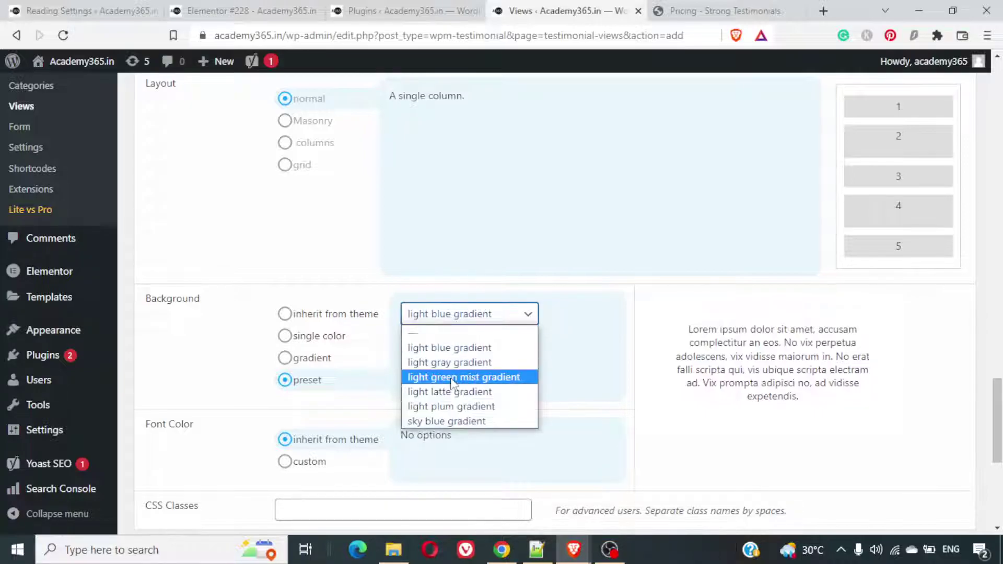
{"action": "left_click", "coordinate": [453, 376]}
{"action": "scroll", "coordinate": [453, 381], "scroll_direction": "down", "scroll_amount": 5}
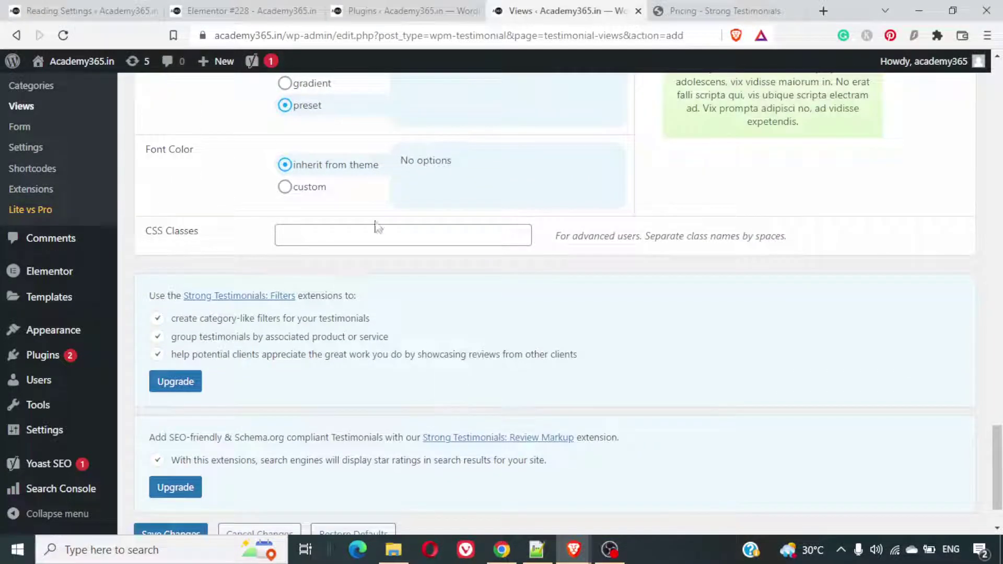
{"action": "scroll", "coordinate": [376, 225], "scroll_direction": "up", "scroll_amount": 1}
{"action": "scroll", "coordinate": [376, 224], "scroll_direction": "up", "scroll_amount": 1}
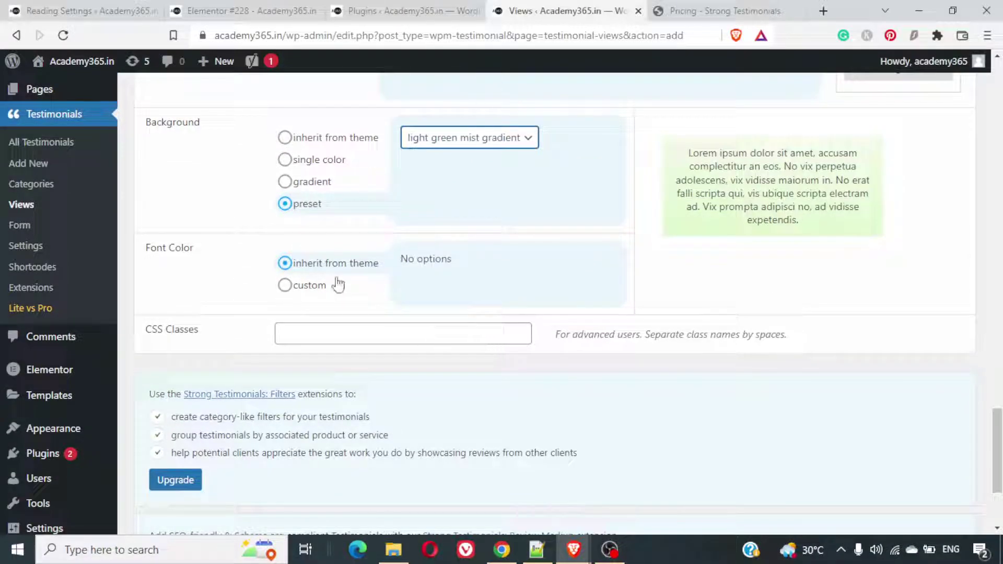
{"action": "scroll", "coordinate": [364, 316], "scroll_direction": "down", "scroll_amount": 3}
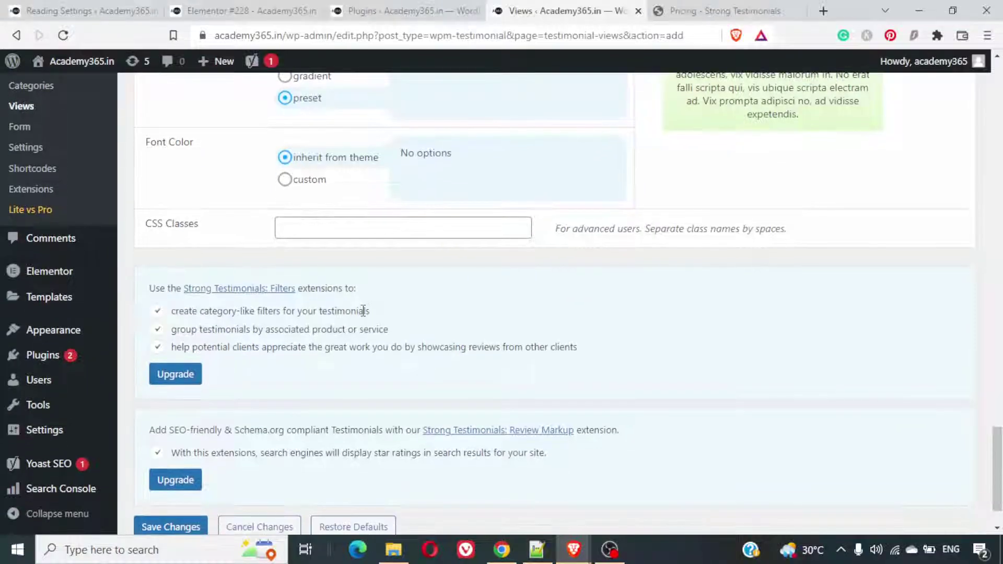
{"action": "scroll", "coordinate": [349, 336], "scroll_direction": "up", "scroll_amount": 15}
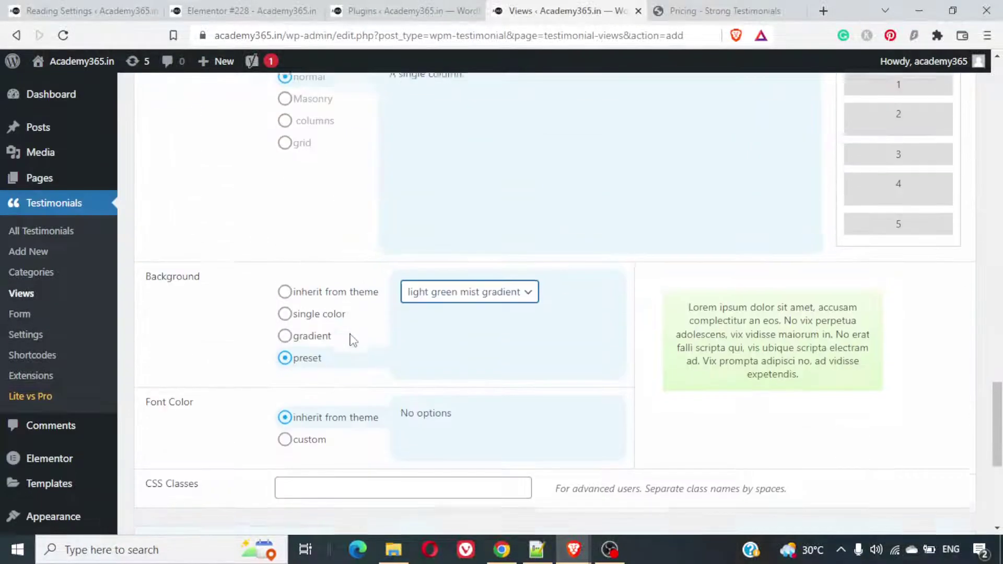
{"action": "scroll", "coordinate": [354, 339], "scroll_direction": "up", "scroll_amount": 10}
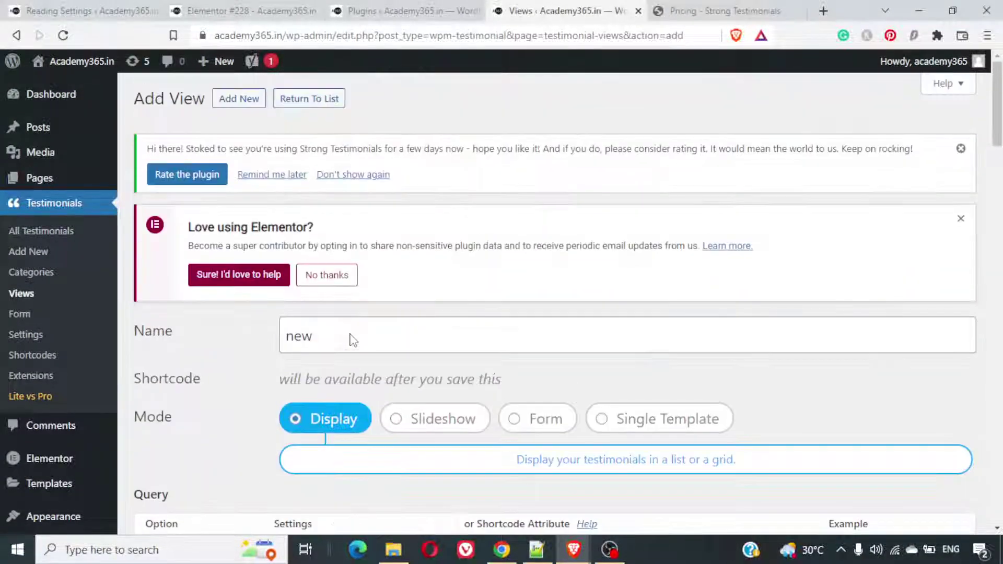
Save the view 'new' and copy its shortcode [testimonial_view id="2"]
{"action": "scroll", "coordinate": [353, 339], "scroll_direction": "down", "scroll_amount": 20}
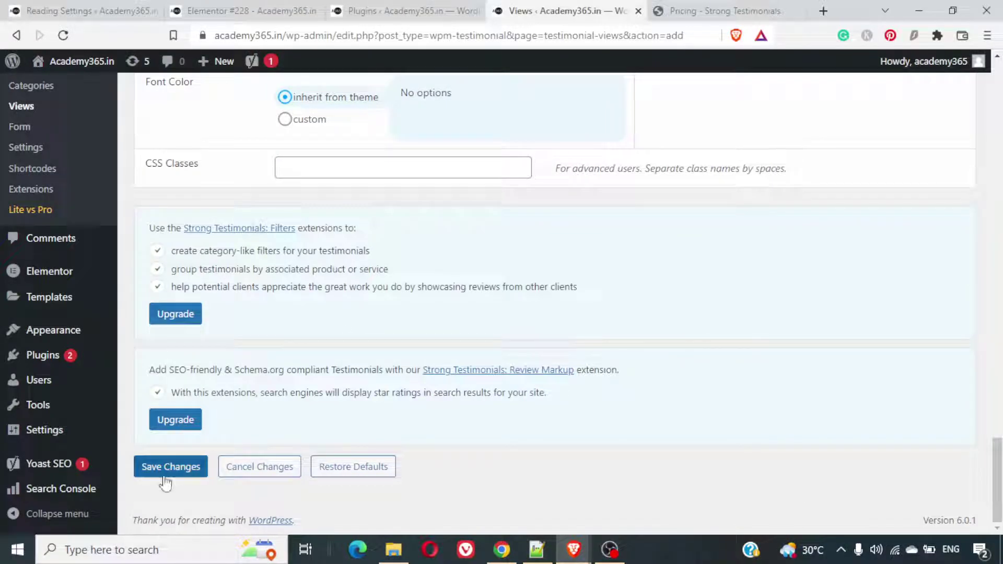
{"action": "left_click", "coordinate": [170, 475]}
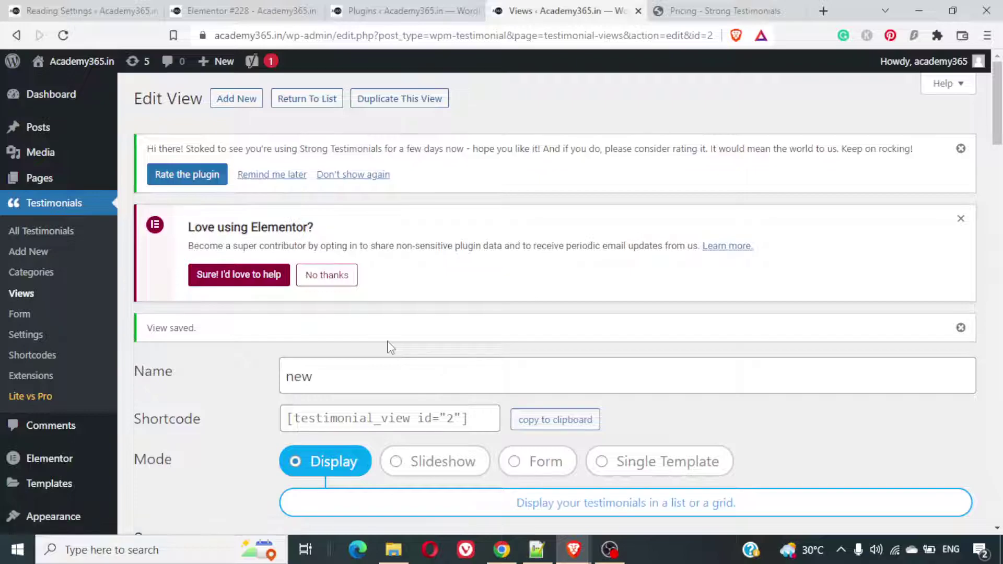
{"action": "left_click", "coordinate": [553, 428]}
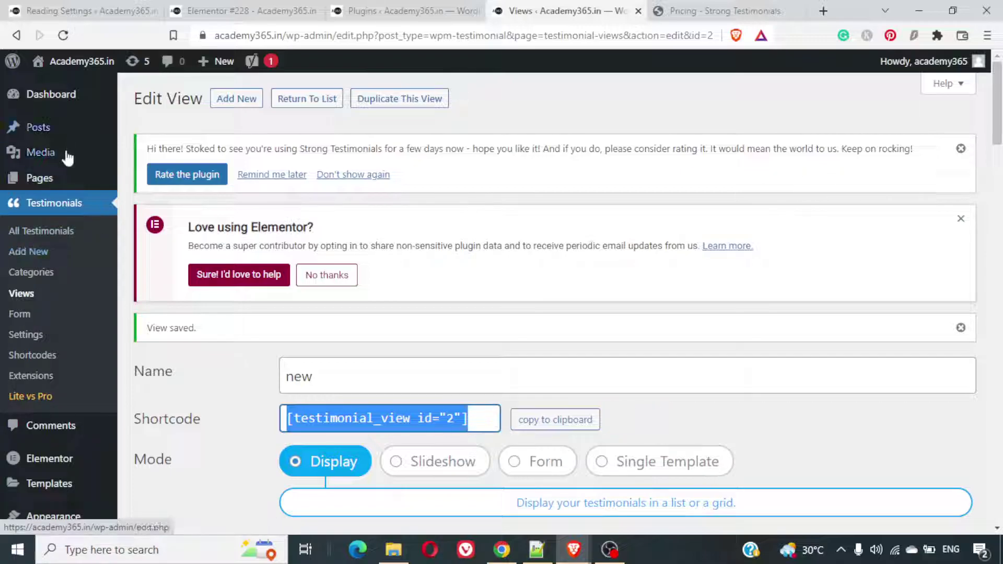
Create a new page with [testimonial_view id="2"] pasted into its first block, then open Preview options
{"action": "mouse_move", "coordinate": [49, 127]}
{"action": "mouse_move", "coordinate": [47, 176]}
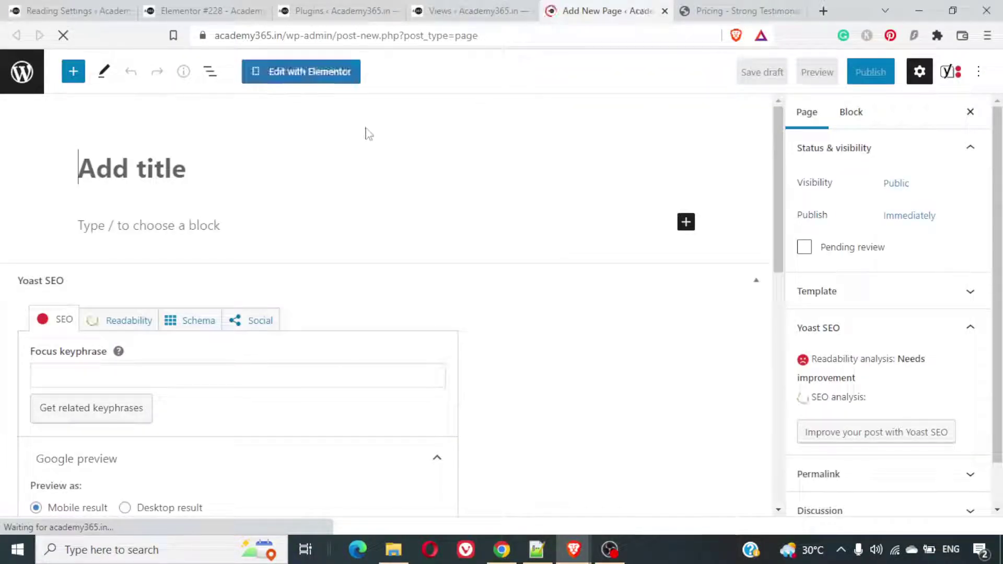
{"action": "left_click", "coordinate": [181, 236]}
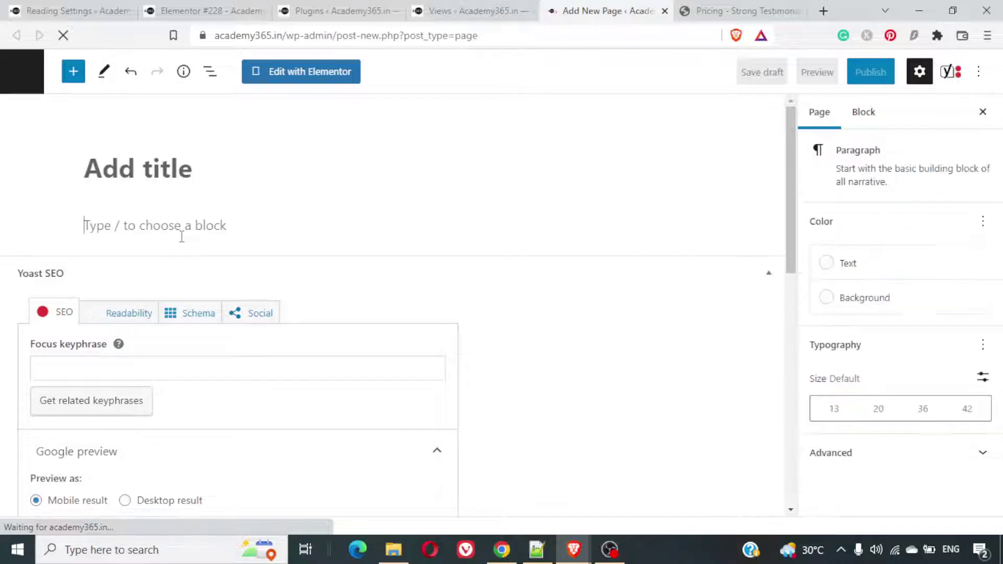
{"action": "key", "text": "ctrl+v"}
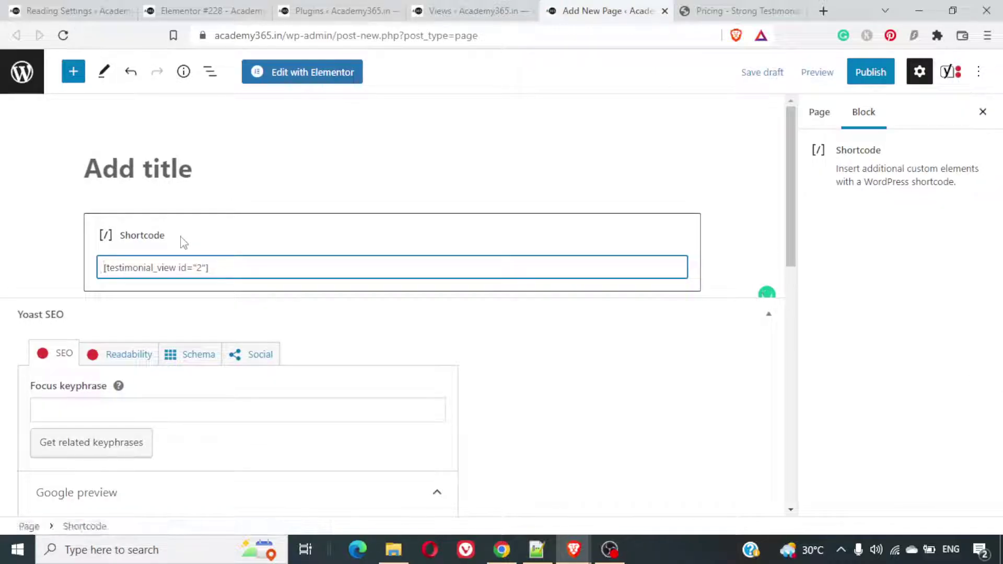
{"action": "left_click", "coordinate": [829, 78]}
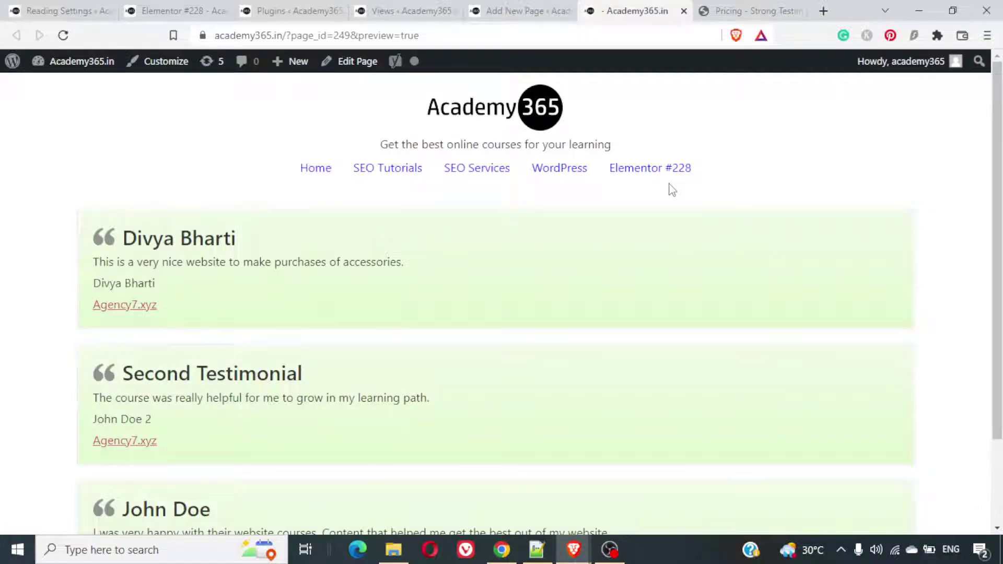
Scroll the page preview to inspect the three testimonials on light green cards
{"action": "scroll", "coordinate": [543, 320], "scroll_direction": "down", "scroll_amount": 2}
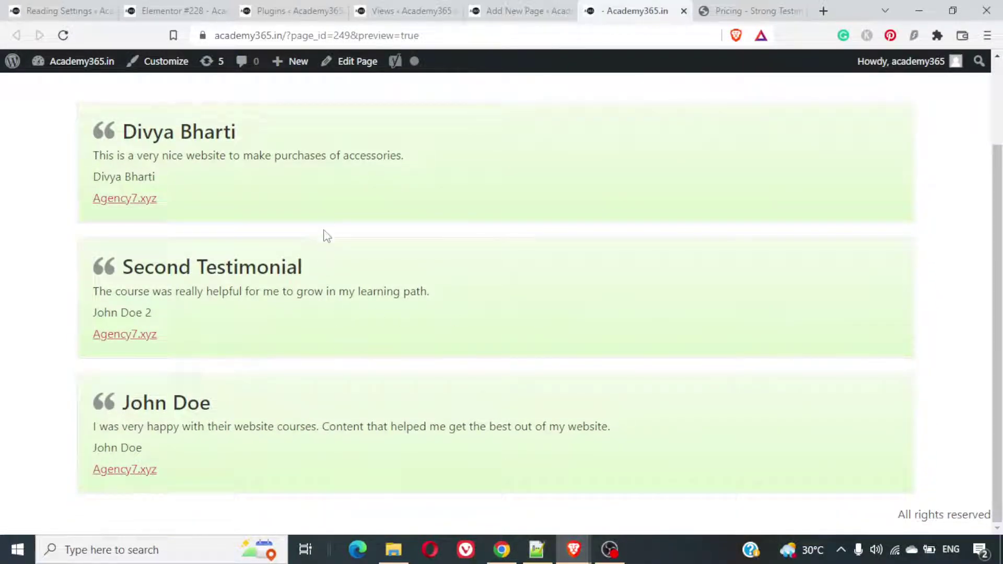
{"action": "scroll", "coordinate": [326, 236], "scroll_direction": "up", "scroll_amount": 2}
{"action": "scroll", "coordinate": [326, 237], "scroll_direction": "down", "scroll_amount": 2}
{"action": "scroll", "coordinate": [326, 237], "scroll_direction": "up", "scroll_amount": 2}
{"action": "scroll", "coordinate": [326, 236], "scroll_direction": "down", "scroll_amount": 2}
{"action": "scroll", "coordinate": [327, 237], "scroll_direction": "up", "scroll_amount": 2}
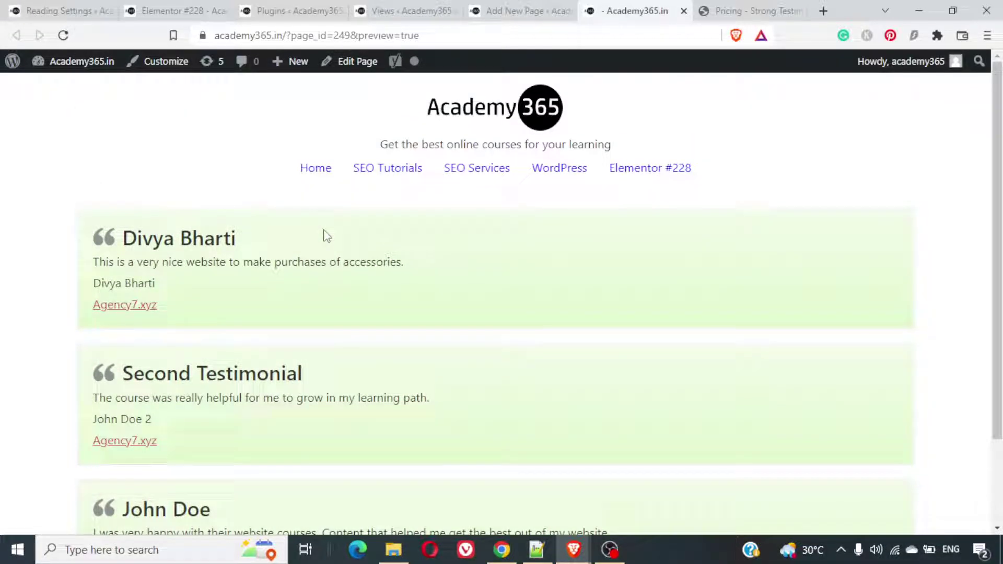
Switch the view 'new' to Slideshow mode, save it, and return to the page editor
{"action": "left_click", "coordinate": [544, 9]}
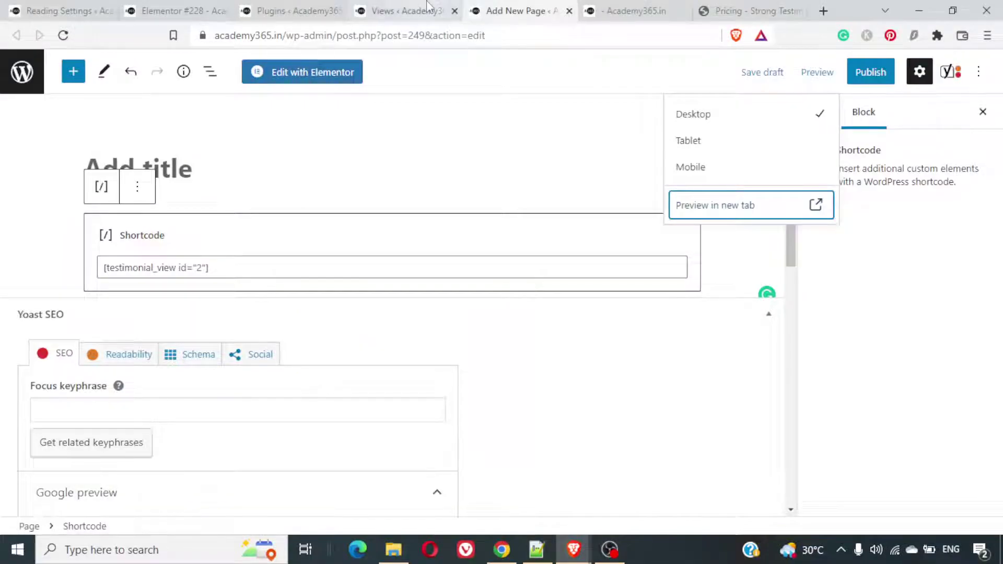
{"action": "left_click", "coordinate": [428, 8]}
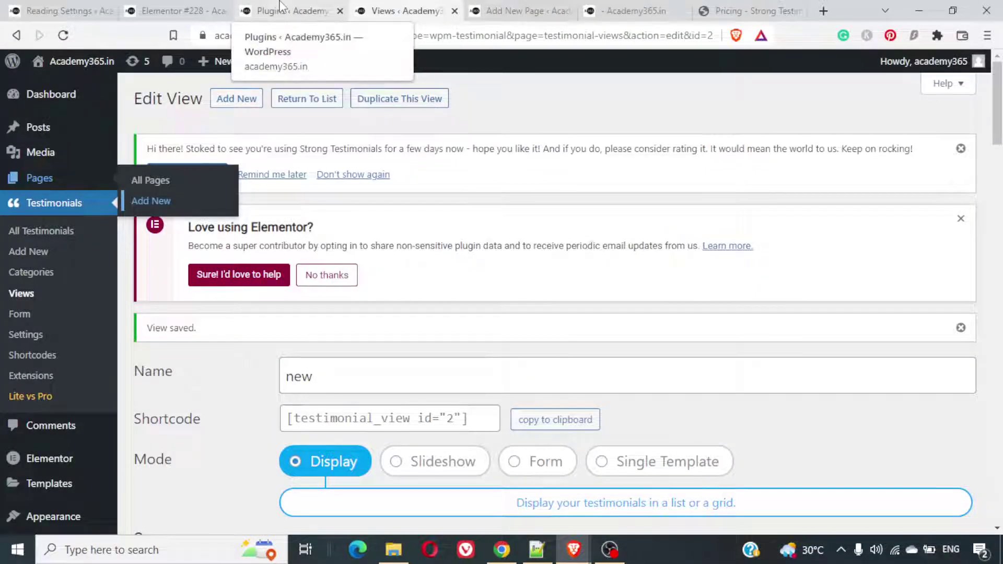
{"action": "scroll", "coordinate": [523, 293], "scroll_direction": "down", "scroll_amount": 1}
{"action": "left_click", "coordinate": [449, 405]}
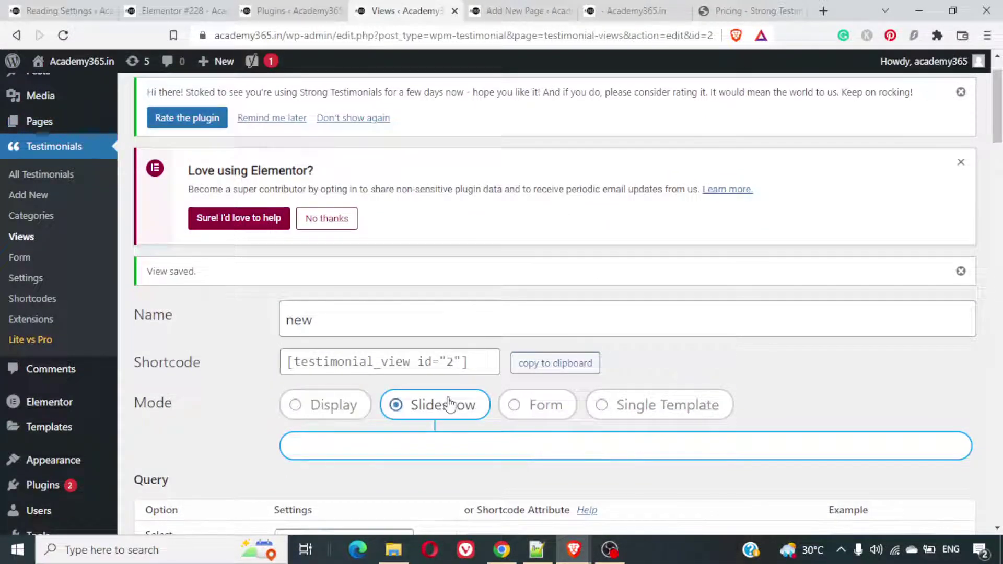
{"action": "scroll", "coordinate": [562, 412], "scroll_direction": "down", "scroll_amount": 20}
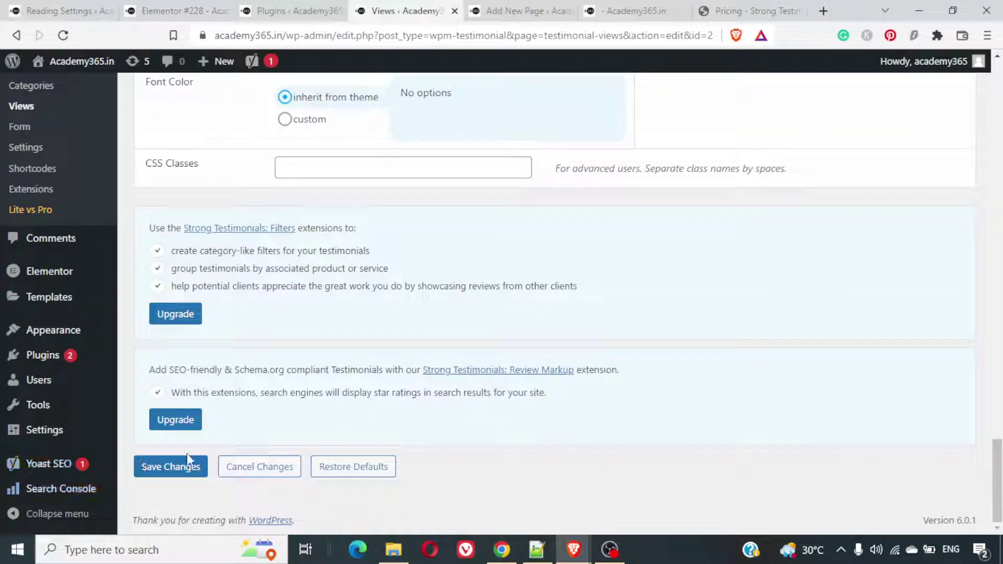
{"action": "left_click", "coordinate": [187, 459]}
{"action": "left_click", "coordinate": [528, 8]}
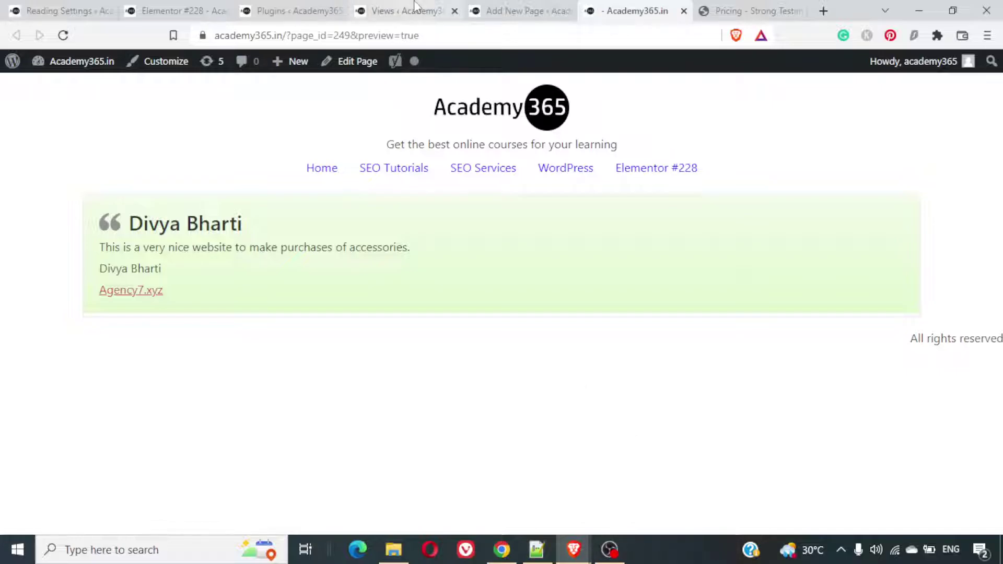
Set Navigation Controls to 'Bottom: previous / next' with pagination off, and save
{"action": "left_click", "coordinate": [416, 9]}
{"action": "scroll", "coordinate": [481, 308], "scroll_direction": "down", "scroll_amount": 10}
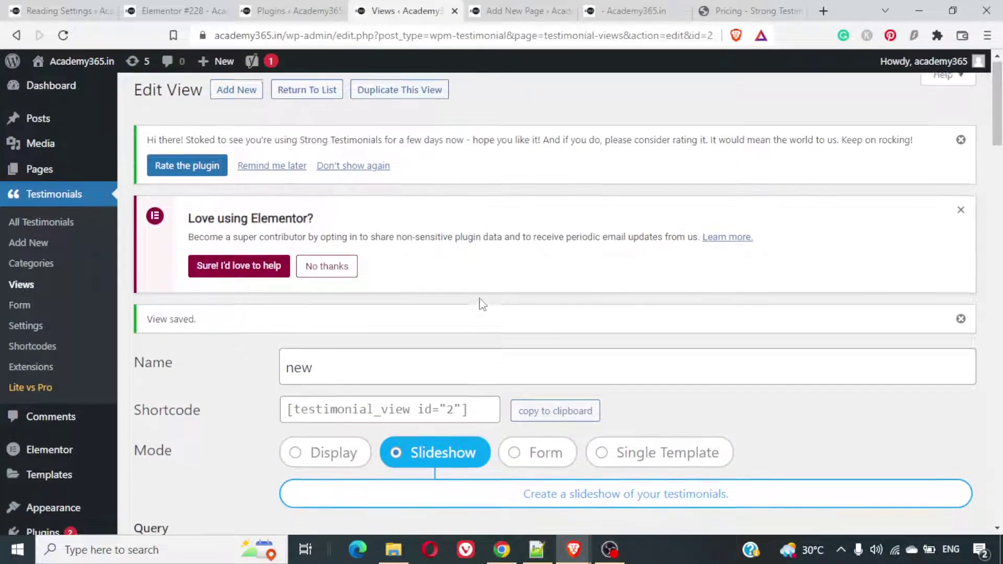
{"action": "scroll", "coordinate": [482, 303], "scroll_direction": "up", "scroll_amount": 5}
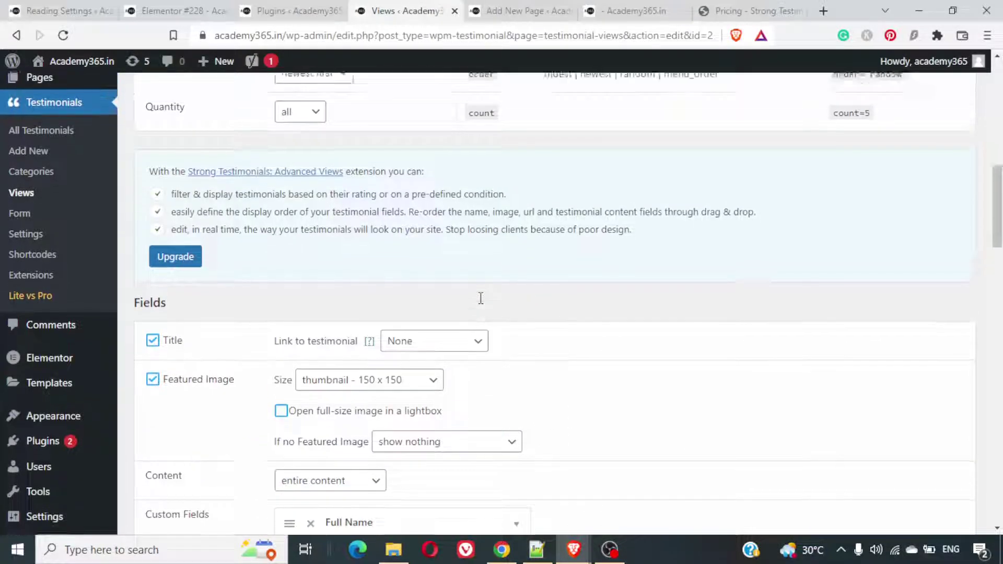
{"action": "scroll", "coordinate": [481, 305], "scroll_direction": "down", "scroll_amount": 7}
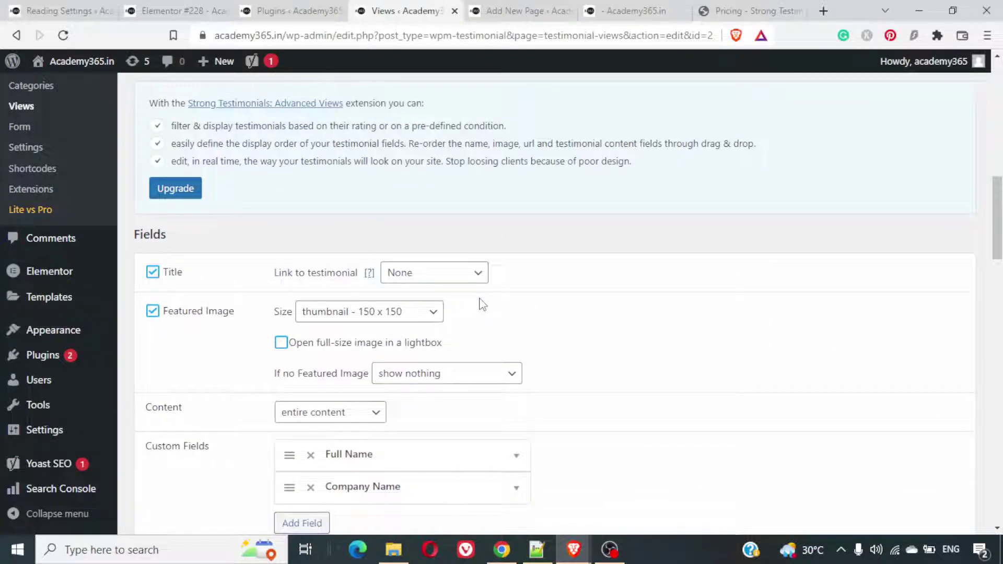
{"action": "scroll", "coordinate": [482, 304], "scroll_direction": "down", "scroll_amount": 4}
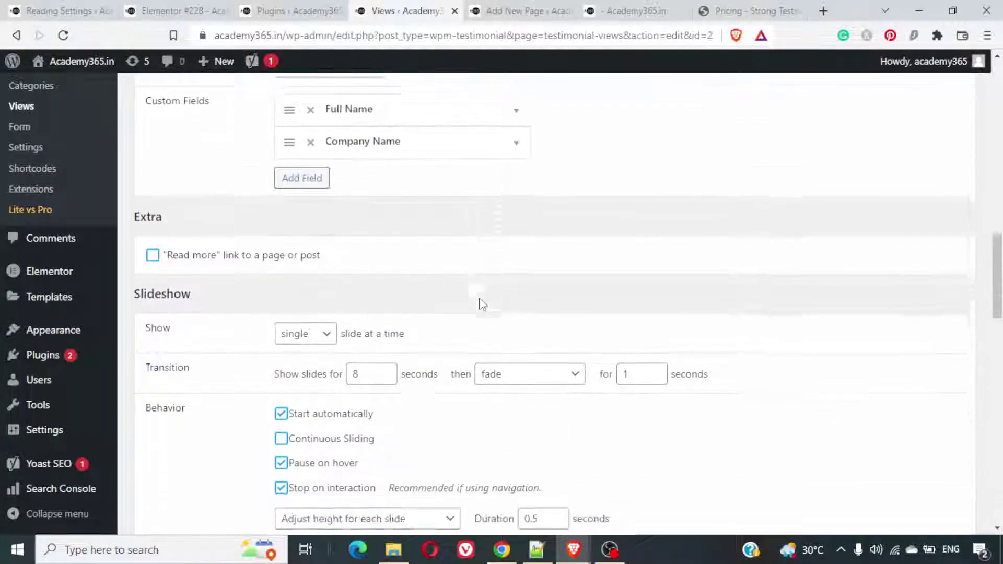
{"action": "scroll", "coordinate": [391, 287], "scroll_direction": "down", "scroll_amount": 4}
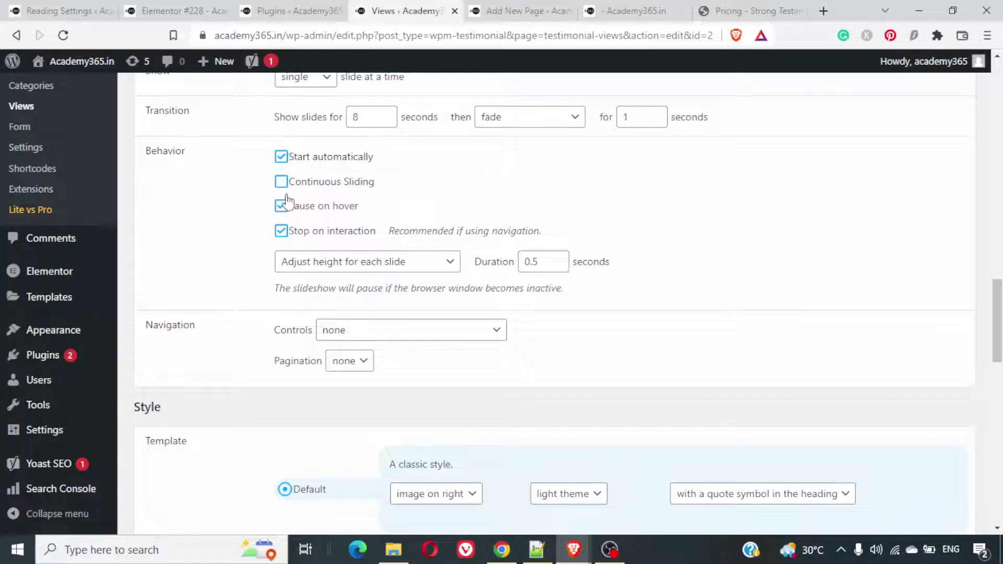
{"action": "left_click", "coordinate": [328, 335]}
{"action": "left_click", "coordinate": [408, 376]}
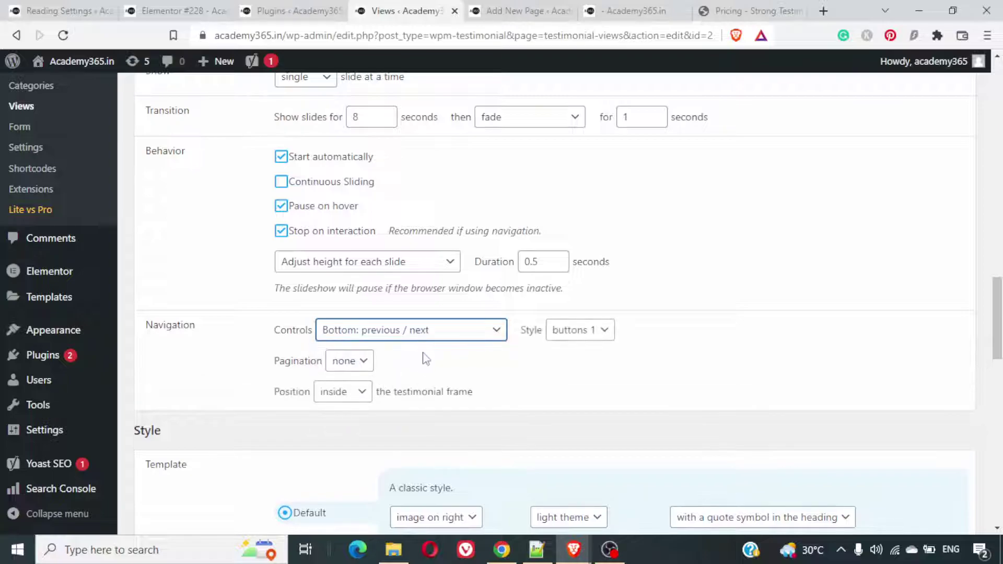
{"action": "left_click", "coordinate": [343, 363]}
{"action": "left_click", "coordinate": [337, 384]}
{"action": "scroll", "coordinate": [405, 432], "scroll_direction": "down", "scroll_amount": 15}
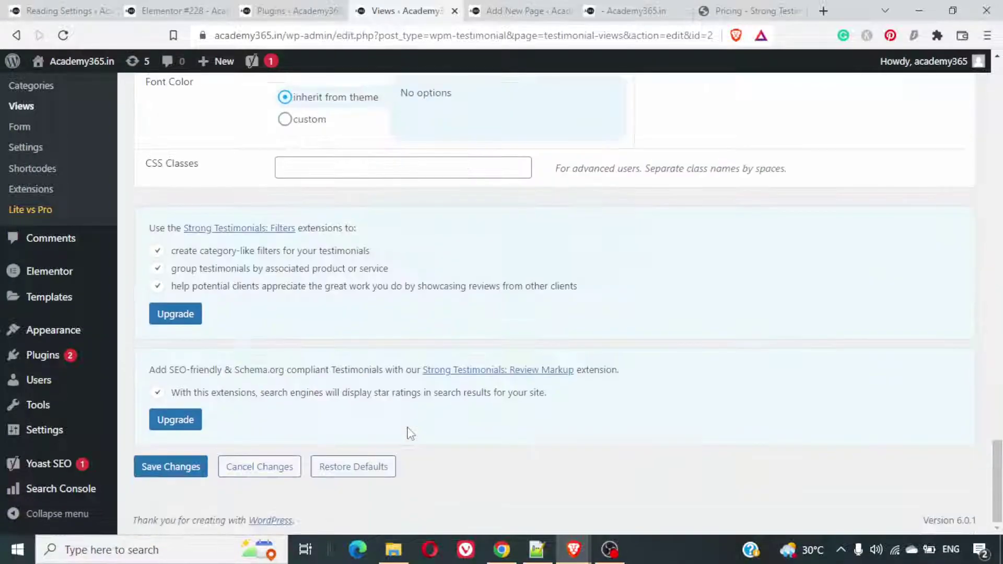
{"action": "left_click", "coordinate": [182, 465]}
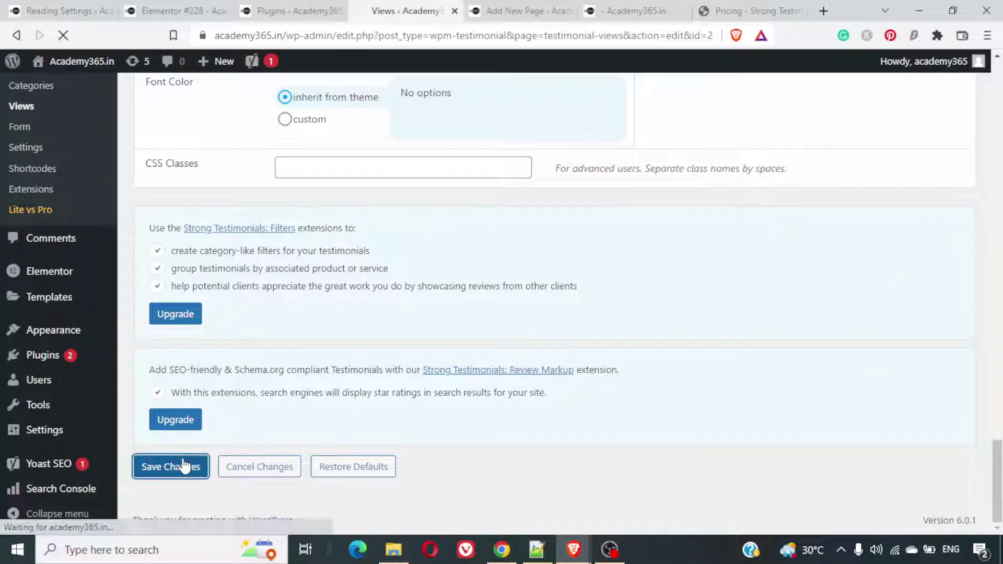
Preview the page in a new tab and cycle the slides with the arrows
{"action": "left_click", "coordinate": [525, 11]}
{"action": "left_click", "coordinate": [747, 206]}
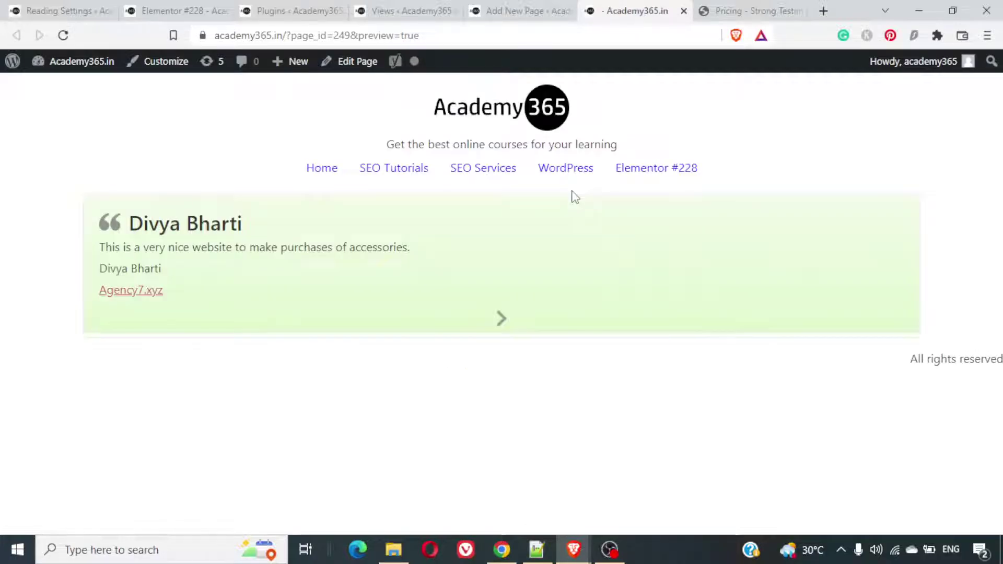
{"action": "left_click", "coordinate": [501, 320]}
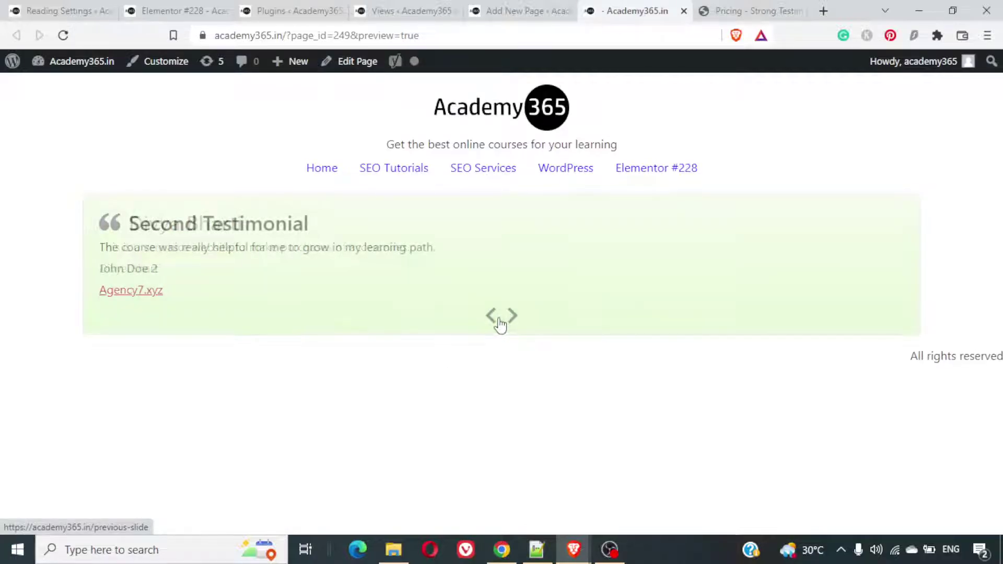
{"action": "left_click", "coordinate": [511, 322]}
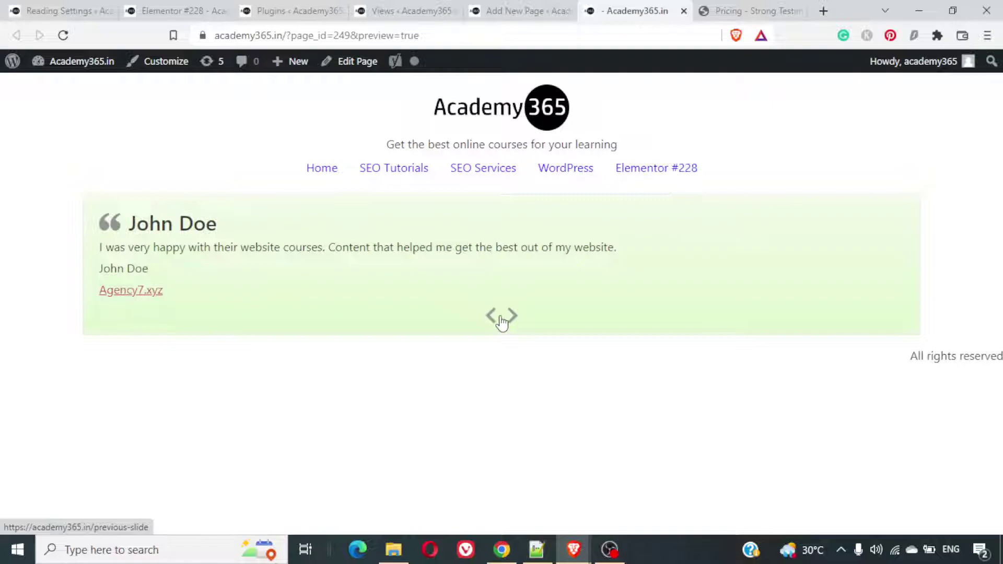
{"action": "left_click", "coordinate": [512, 316]}
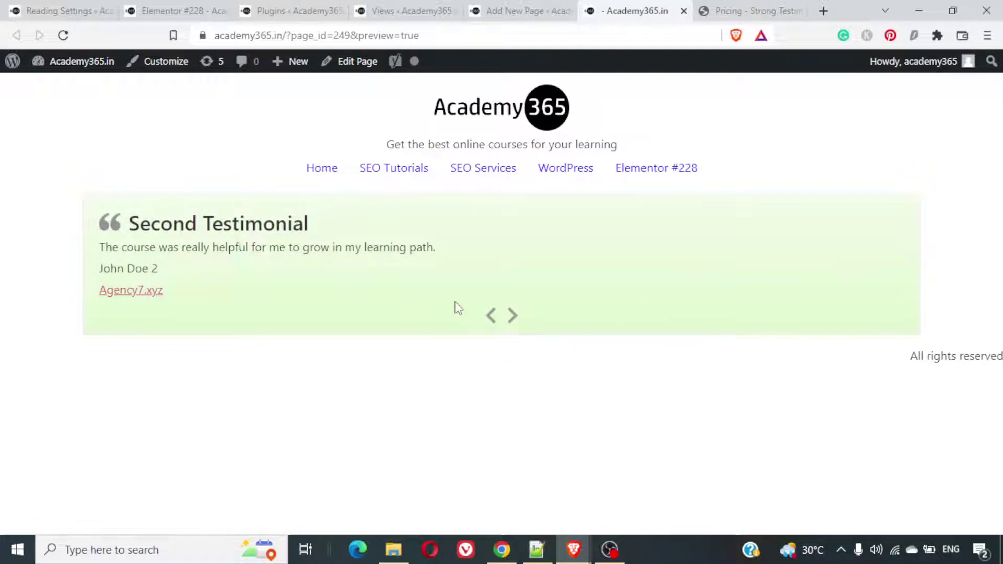
Open the draft page's Edit link from the Pages list in a new tab
{"action": "left_click", "coordinate": [500, 16]}
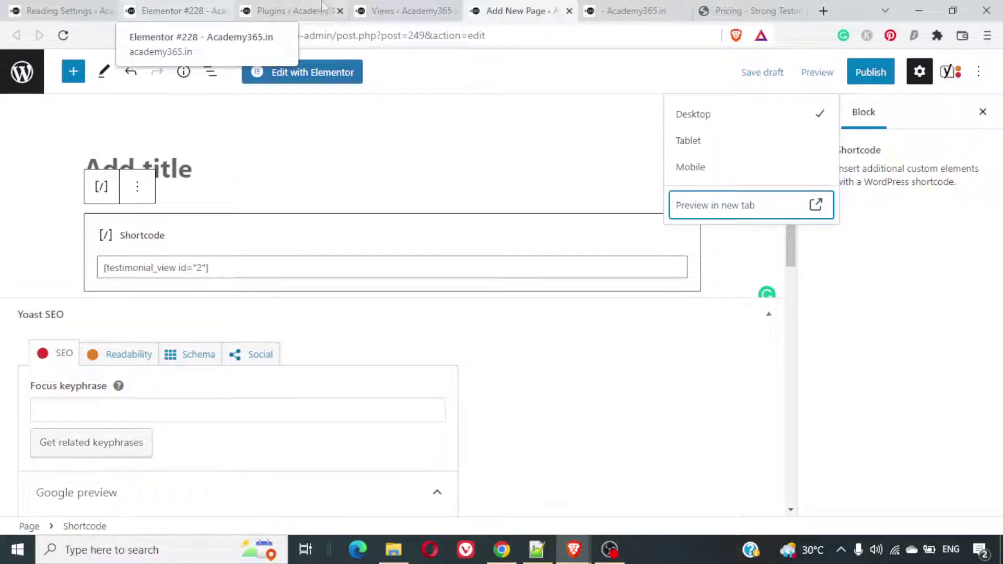
{"action": "left_click", "coordinate": [8, 75]}
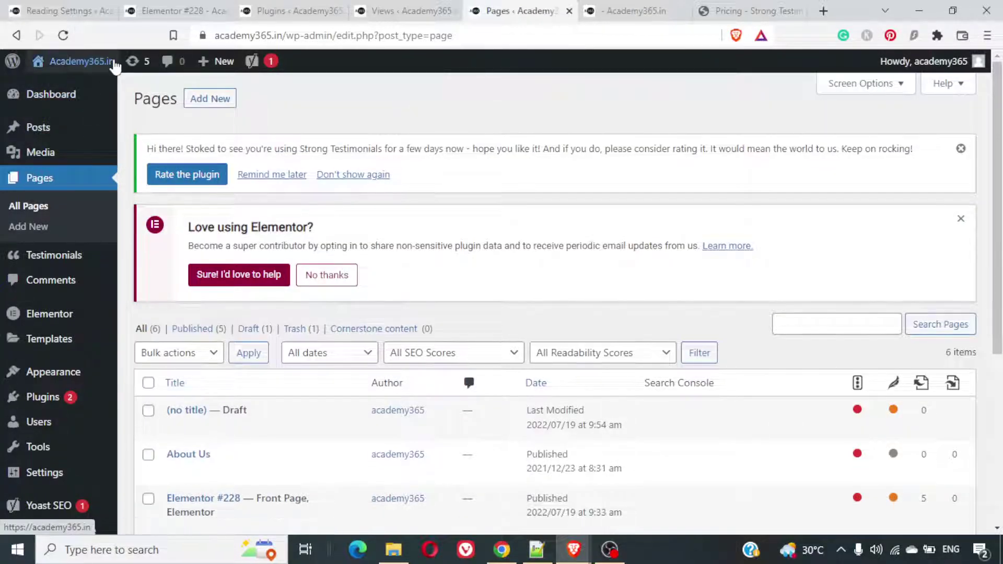
{"action": "mouse_move", "coordinate": [155, 410]}
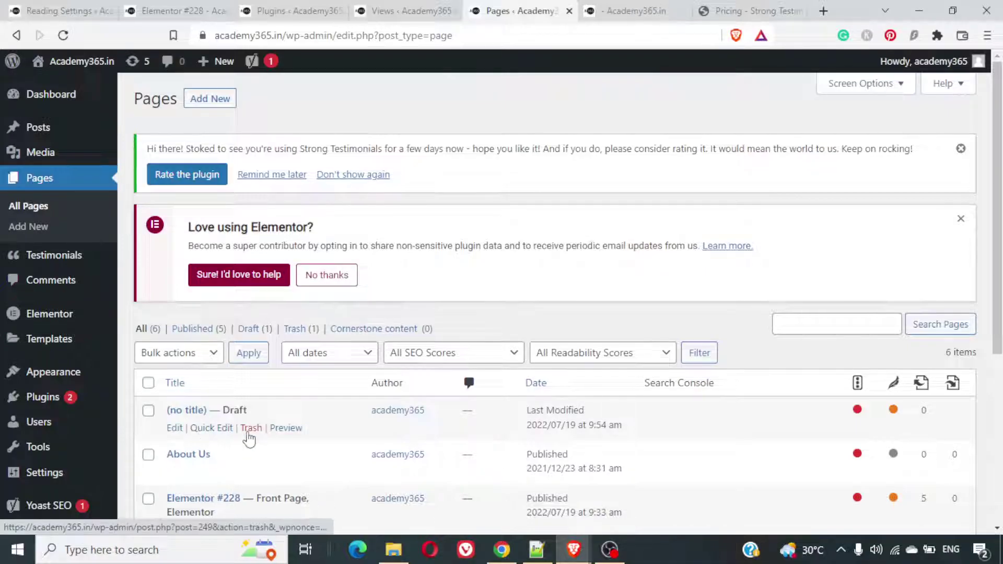
{"action": "right_click", "coordinate": [176, 429]}
{"action": "left_click", "coordinate": [259, 284]}
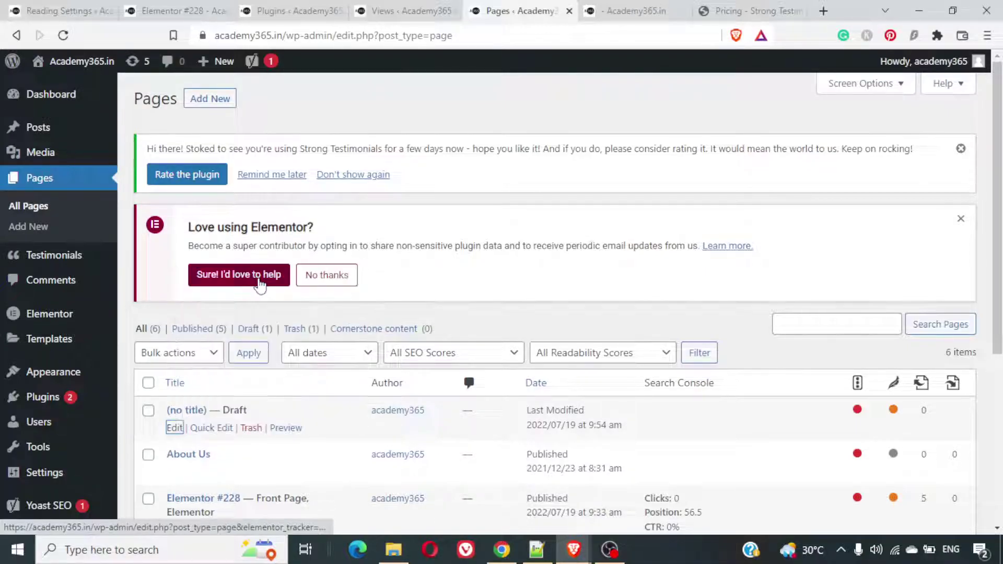
Open the newest testimonial and set the blonde woman's photo as its featured image
{"action": "left_click", "coordinate": [140, 266]}
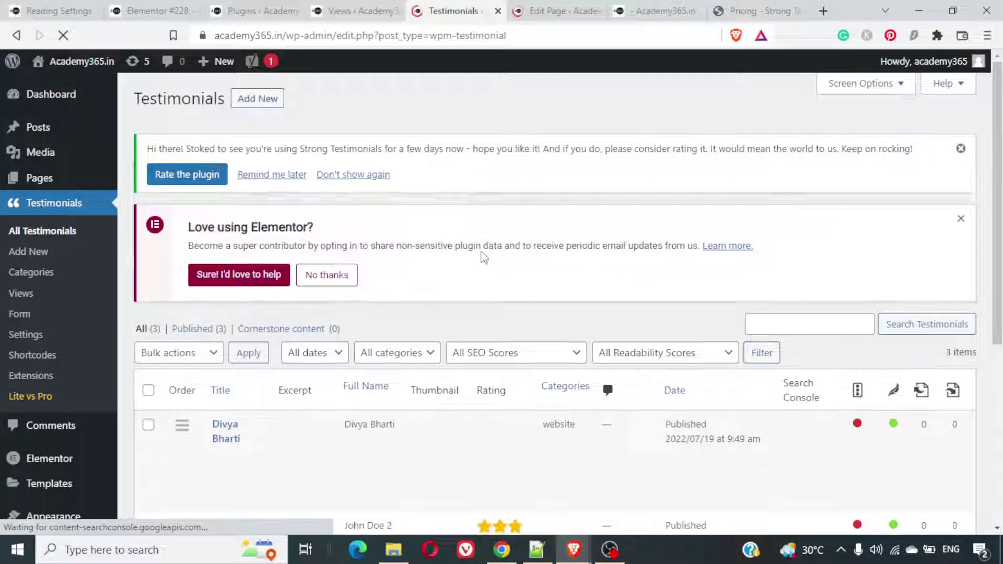
{"action": "scroll", "coordinate": [433, 298], "scroll_direction": "down", "scroll_amount": 5}
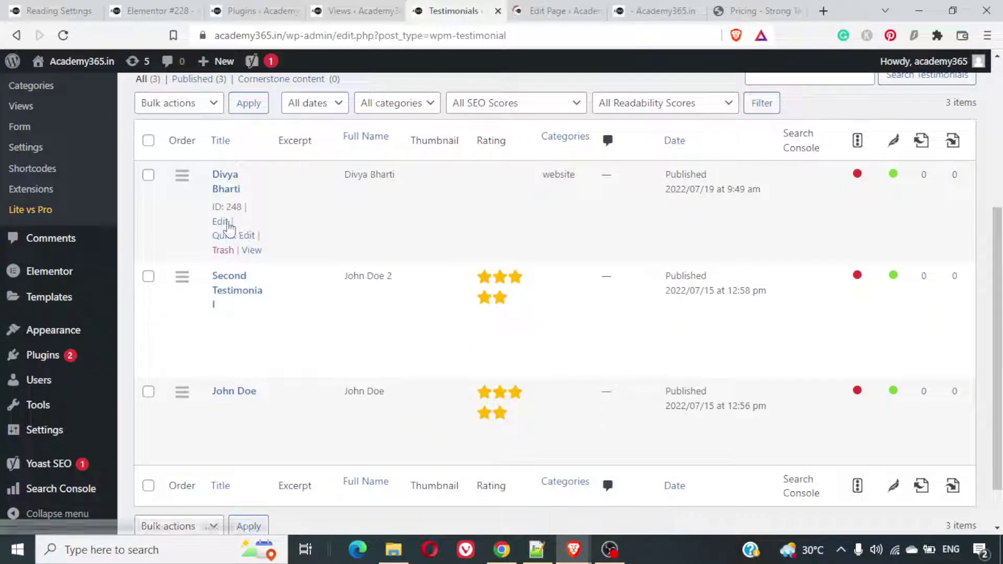
{"action": "left_click", "coordinate": [224, 223]}
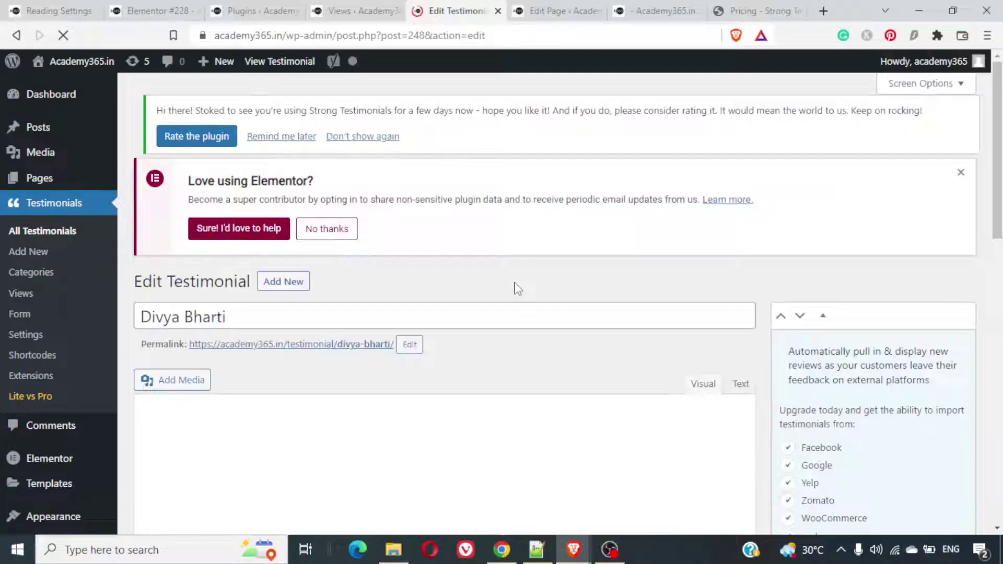
{"action": "scroll", "coordinate": [763, 394], "scroll_direction": "down", "scroll_amount": 15}
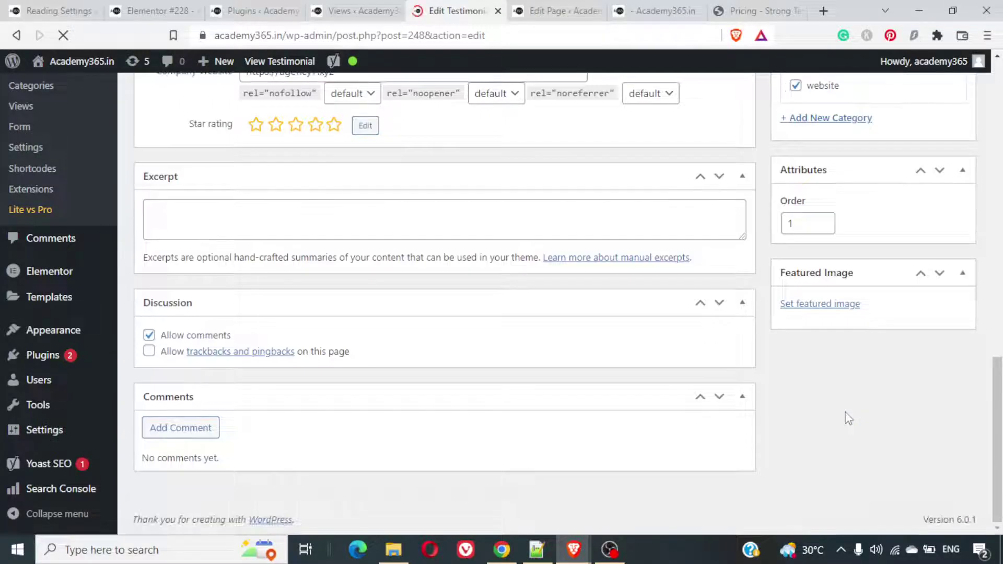
{"action": "left_click", "coordinate": [845, 303]}
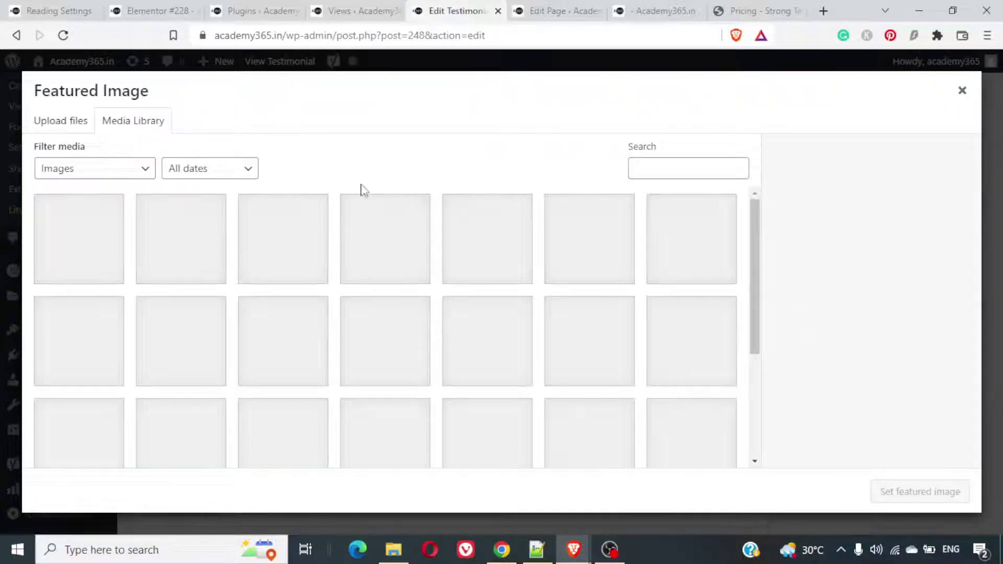
{"action": "left_click", "coordinate": [294, 272]}
{"action": "left_click", "coordinate": [435, 260]}
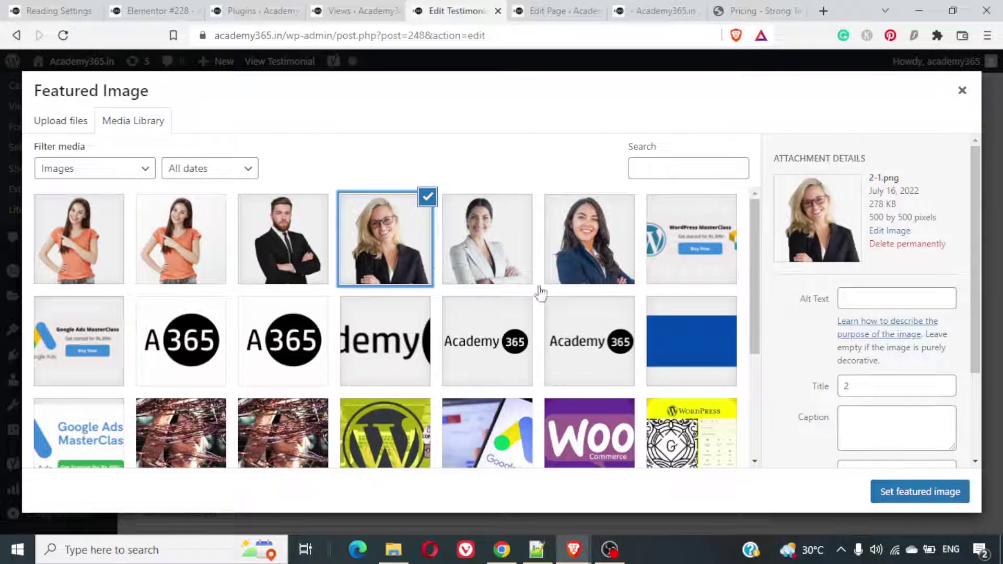
{"action": "left_click", "coordinate": [904, 491]}
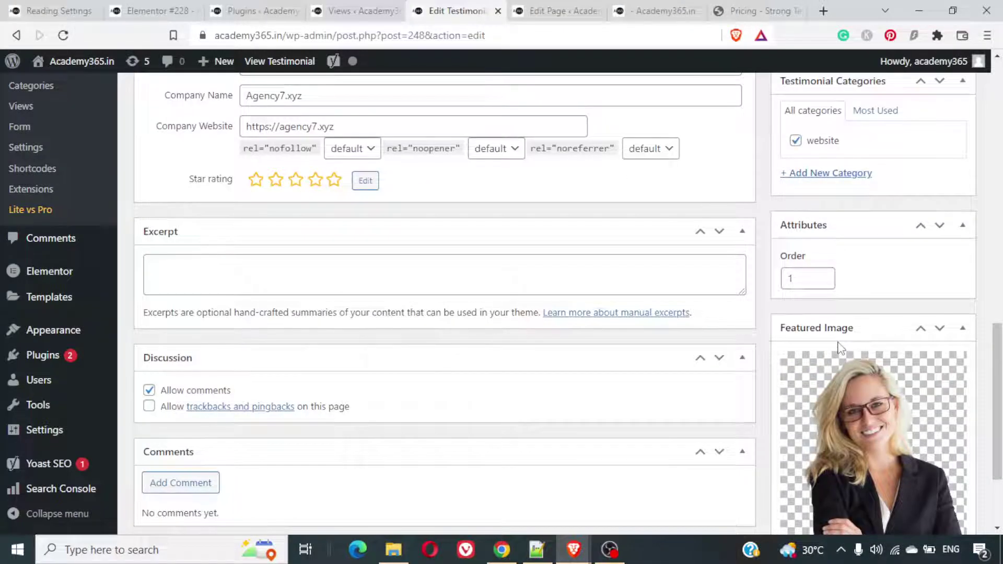
Update the testimonial and return to the list of all testimonials
{"action": "scroll", "coordinate": [841, 348], "scroll_direction": "down", "scroll_amount": 2}
{"action": "scroll", "coordinate": [840, 337], "scroll_direction": "up", "scroll_amount": 15}
{"action": "scroll", "coordinate": [841, 349], "scroll_direction": "down", "scroll_amount": 10}
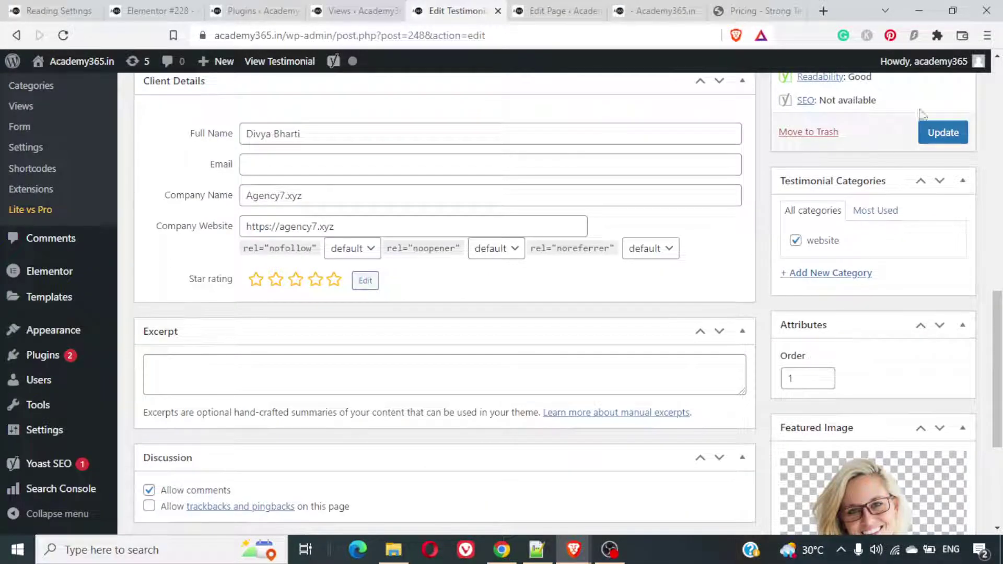
{"action": "left_click", "coordinate": [924, 137]}
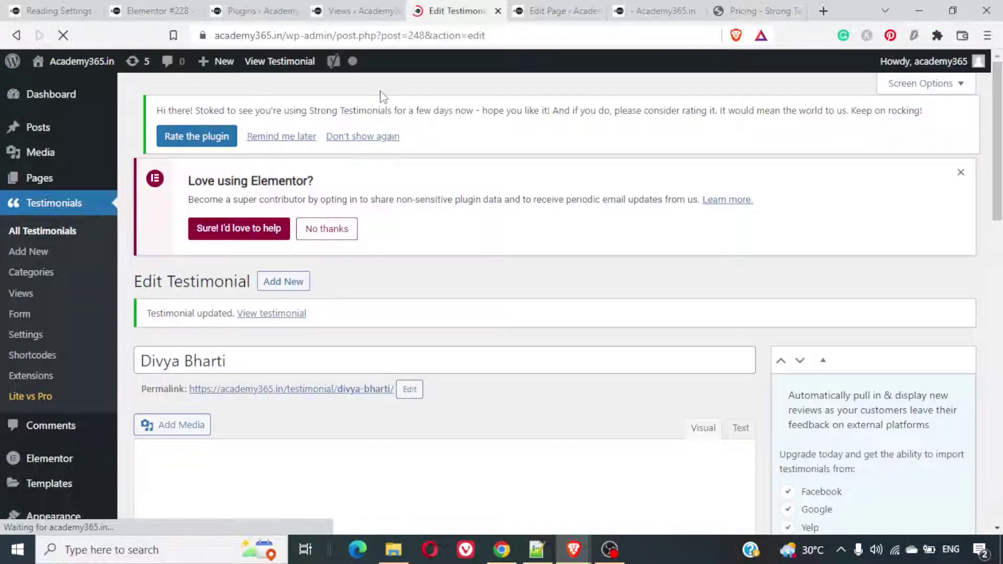
{"action": "scroll", "coordinate": [452, 233], "scroll_direction": "down", "scroll_amount": 5}
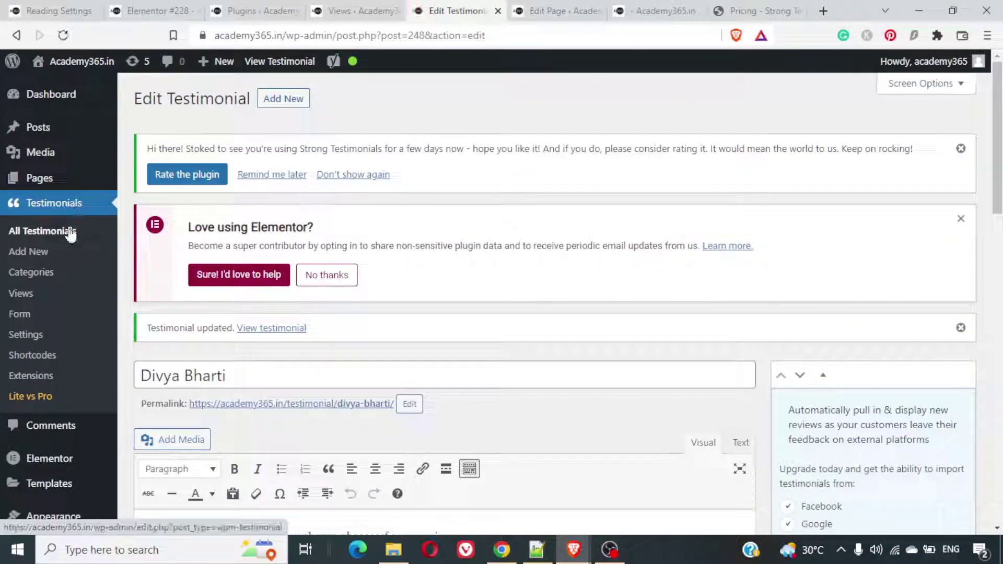
{"action": "left_click", "coordinate": [67, 232]}
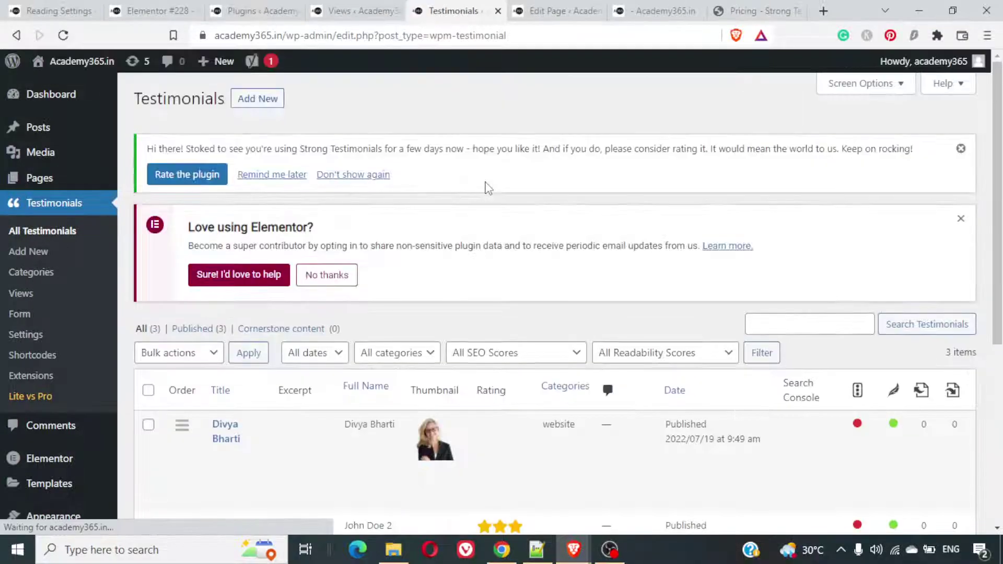
Open the Second Testimonial and John Doe editors in new tabs
{"action": "scroll", "coordinate": [488, 188], "scroll_direction": "down", "scroll_amount": 5}
{"action": "mouse_move", "coordinate": [166, 276]}
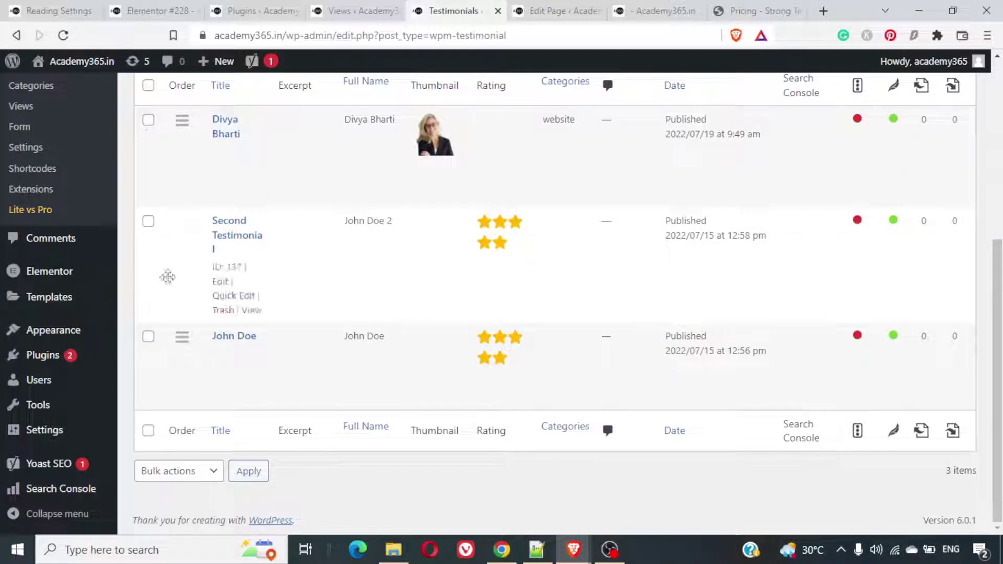
{"action": "right_click", "coordinate": [220, 282]}
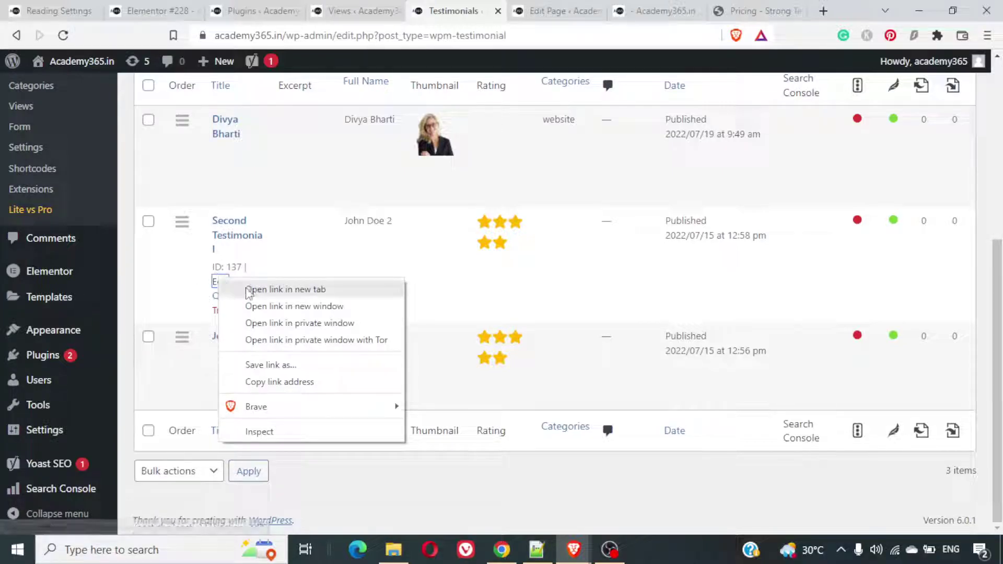
{"action": "left_click", "coordinate": [285, 289]}
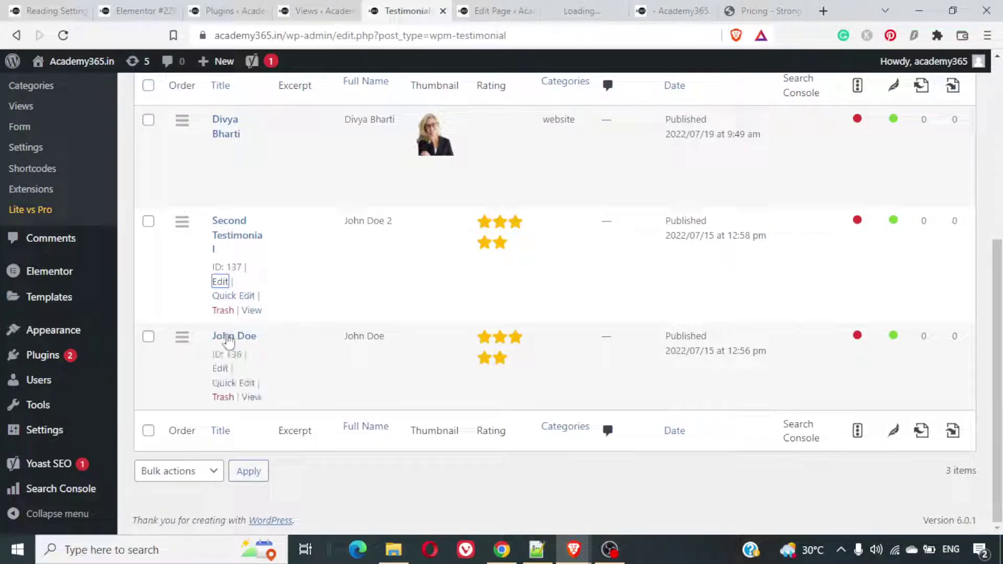
{"action": "right_click", "coordinate": [220, 369]}
{"action": "left_click", "coordinate": [255, 381]}
{"action": "left_click", "coordinate": [449, 10]}
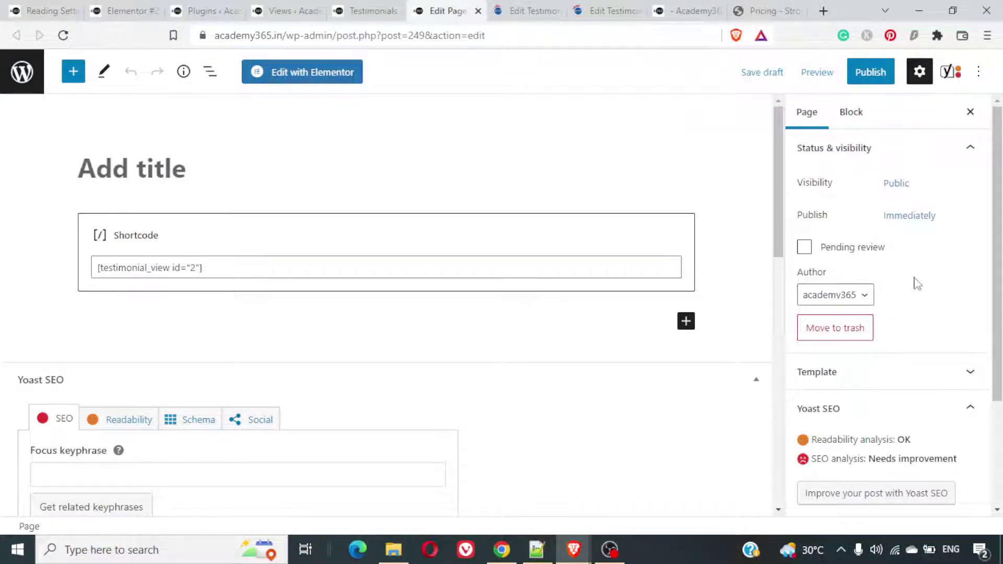
{"action": "scroll", "coordinate": [915, 282], "scroll_direction": "down", "scroll_amount": 3}
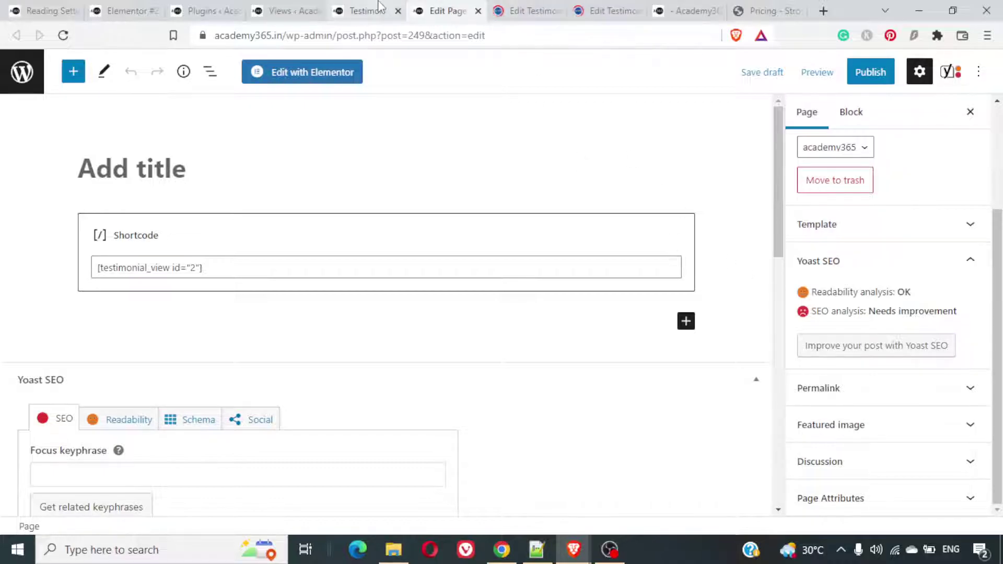
Set the navy-suit woman's photo as Second Testimonial's featured image
{"action": "key", "text": "ctrl+Tab"}
{"action": "scroll", "coordinate": [588, 294], "scroll_direction": "down", "scroll_amount": 10}
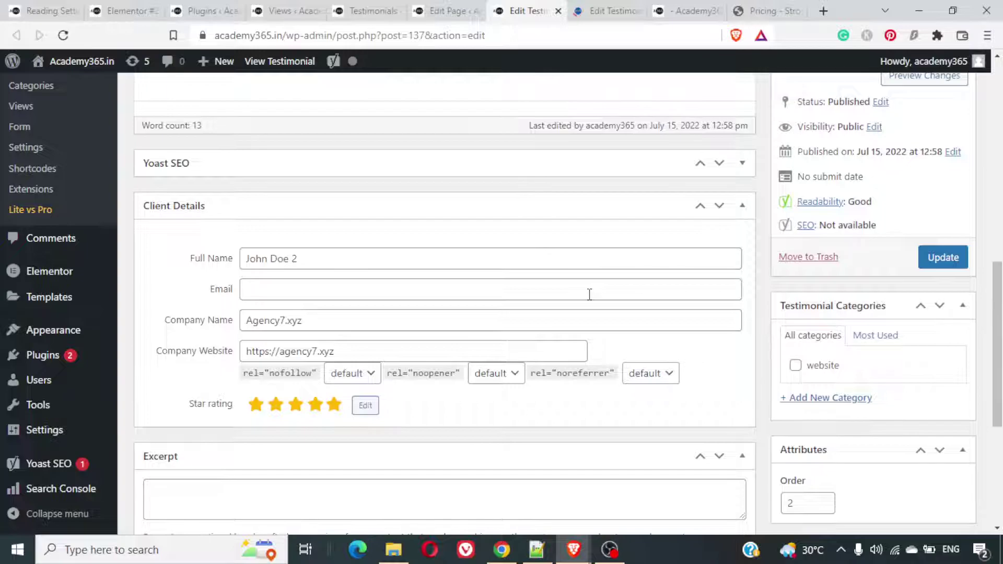
{"action": "scroll", "coordinate": [866, 374], "scroll_direction": "down", "scroll_amount": 5}
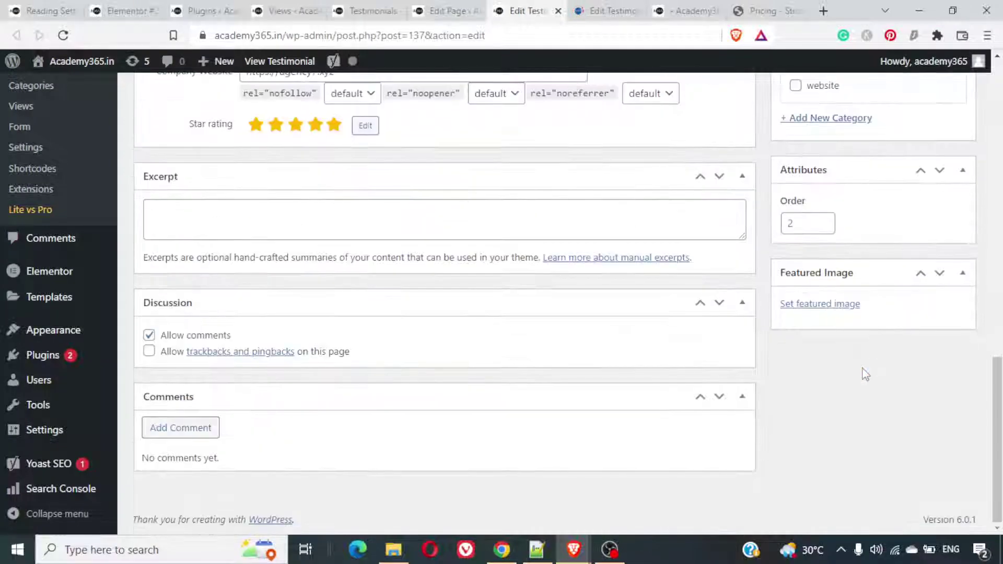
{"action": "left_click", "coordinate": [807, 305]}
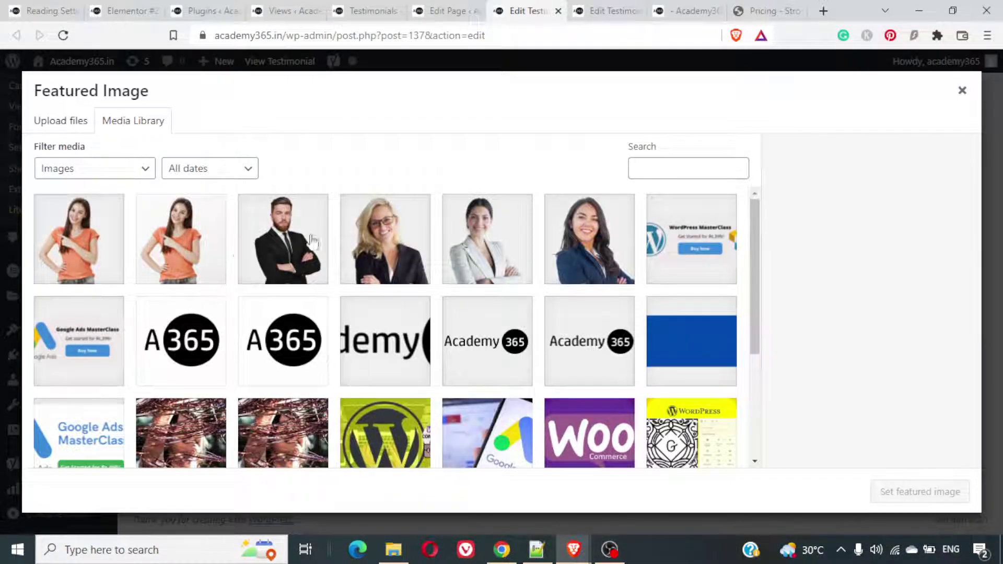
{"action": "left_click", "coordinate": [512, 241]}
{"action": "left_click", "coordinate": [567, 246]}
{"action": "left_click", "coordinate": [941, 492]}
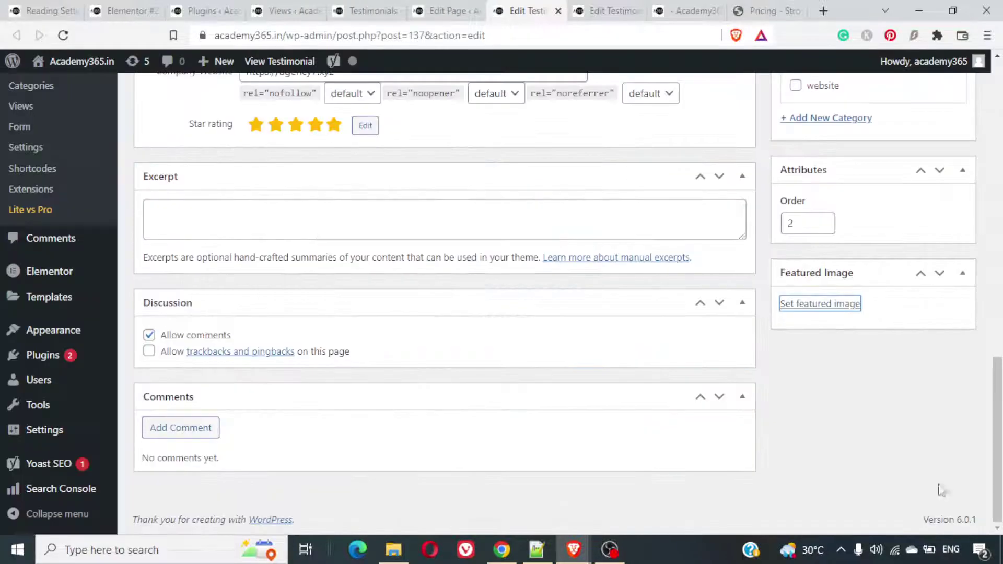
Set the bearded man's photo as John Doe's featured image and update the testimonial
{"action": "left_click", "coordinate": [609, 11]}
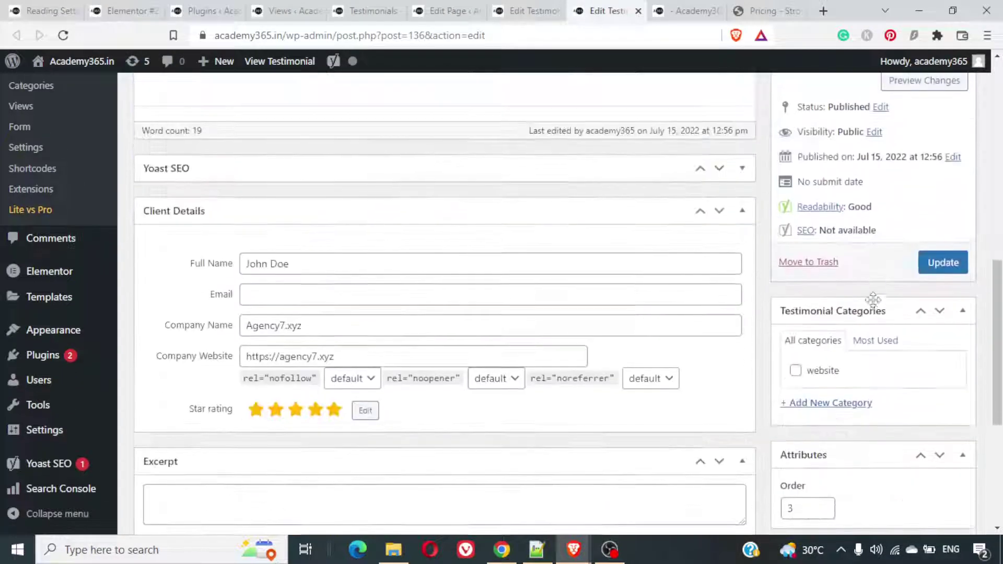
{"action": "scroll", "coordinate": [873, 303], "scroll_direction": "down", "scroll_amount": 5}
{"action": "scroll", "coordinate": [874, 307], "scroll_direction": "up", "scroll_amount": 8}
{"action": "scroll", "coordinate": [875, 309], "scroll_direction": "down", "scroll_amount": 8}
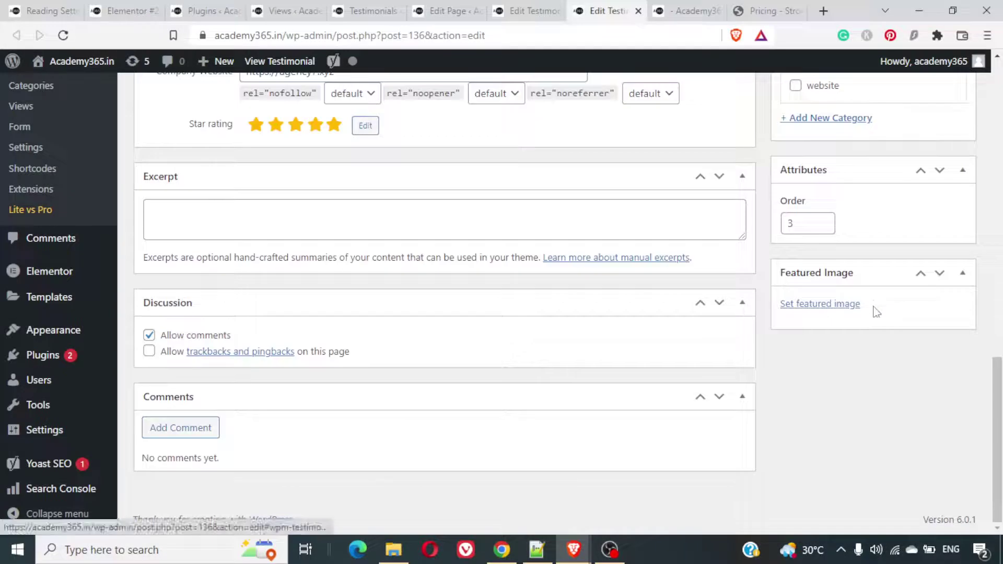
{"action": "left_click", "coordinate": [826, 305]}
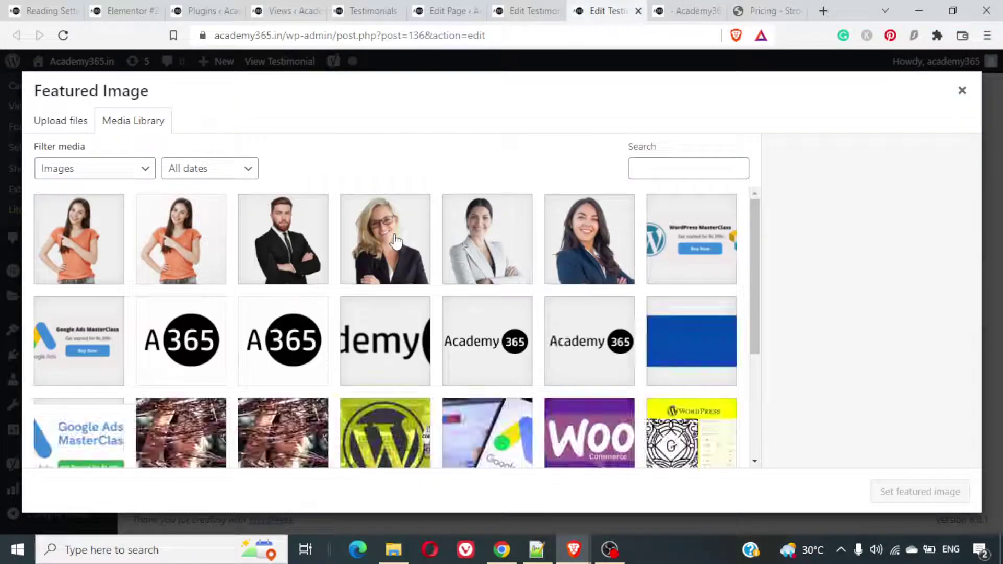
{"action": "left_click", "coordinate": [306, 248]}
{"action": "left_click", "coordinate": [891, 492]}
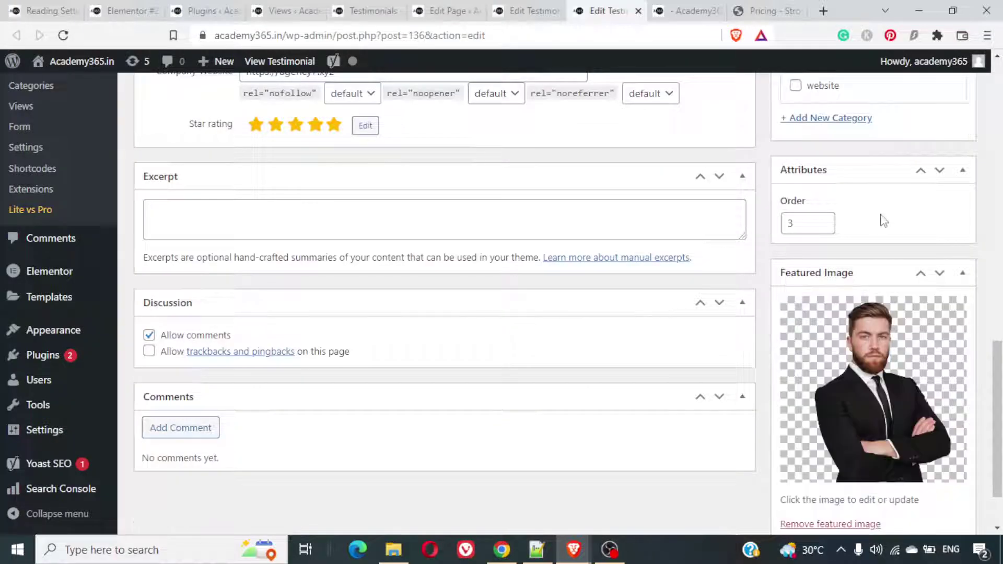
{"action": "scroll", "coordinate": [881, 217], "scroll_direction": "up", "scroll_amount": 10}
{"action": "scroll", "coordinate": [882, 214], "scroll_direction": "down", "scroll_amount": 3}
{"action": "scroll", "coordinate": [883, 216], "scroll_direction": "down", "scroll_amount": 8}
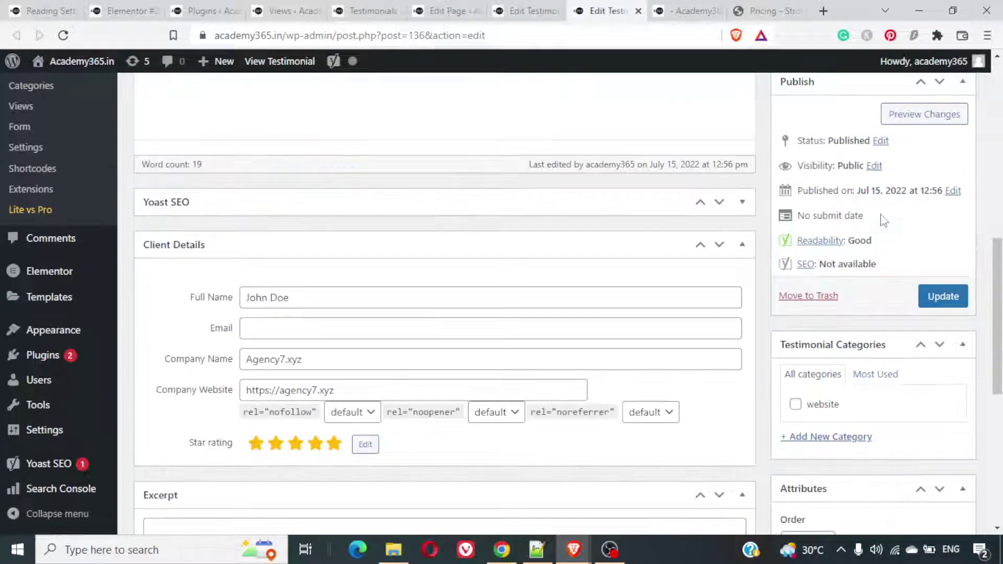
{"action": "left_click", "coordinate": [956, 302]}
Update Second Testimonial to save its new featured photo
{"action": "left_click", "coordinate": [496, 7]}
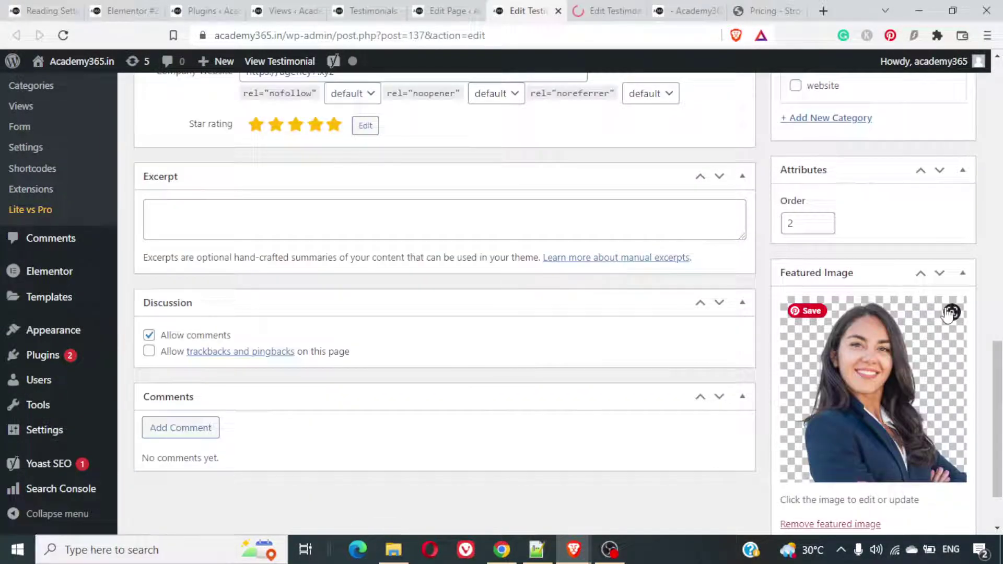
{"action": "scroll", "coordinate": [947, 314], "scroll_direction": "up", "scroll_amount": 6}
{"action": "left_click", "coordinate": [944, 274]}
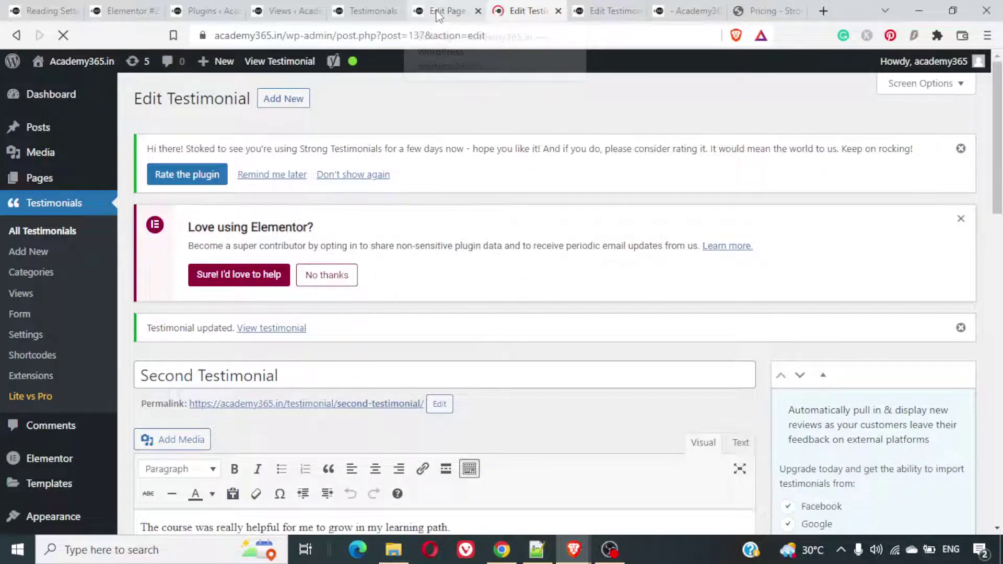
Preview the slideshow page in a new tab
{"action": "left_click", "coordinate": [448, 11]}
{"action": "left_click", "coordinate": [822, 72]}
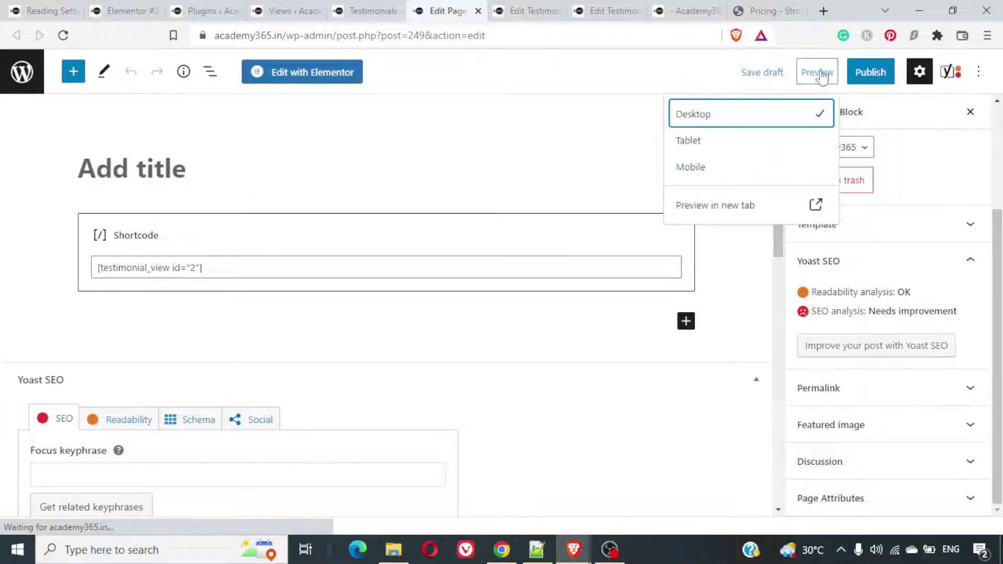
{"action": "left_click", "coordinate": [757, 218]}
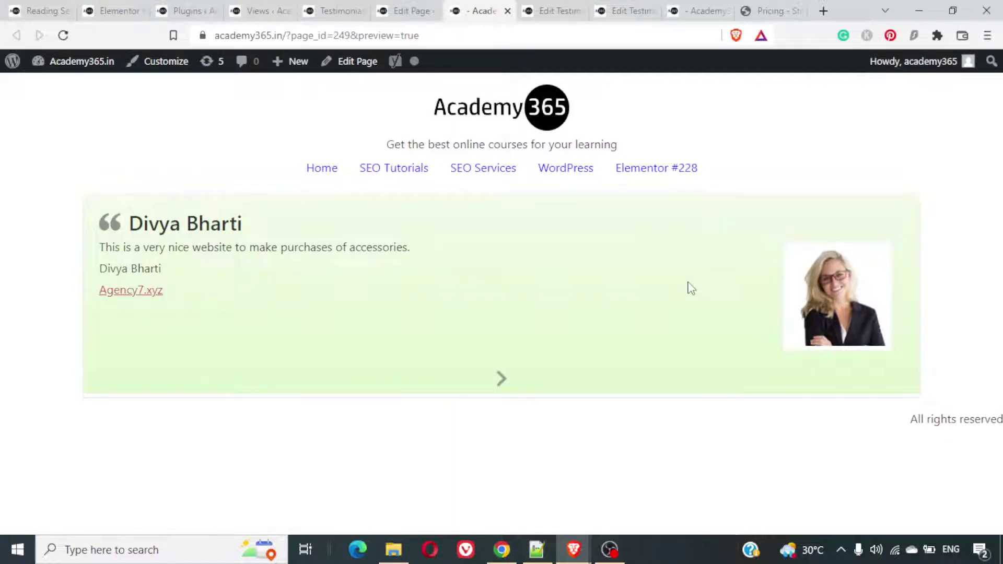
Step forward through all three testimonials and back, then return to the testimonials list
{"action": "left_click", "coordinate": [503, 378]}
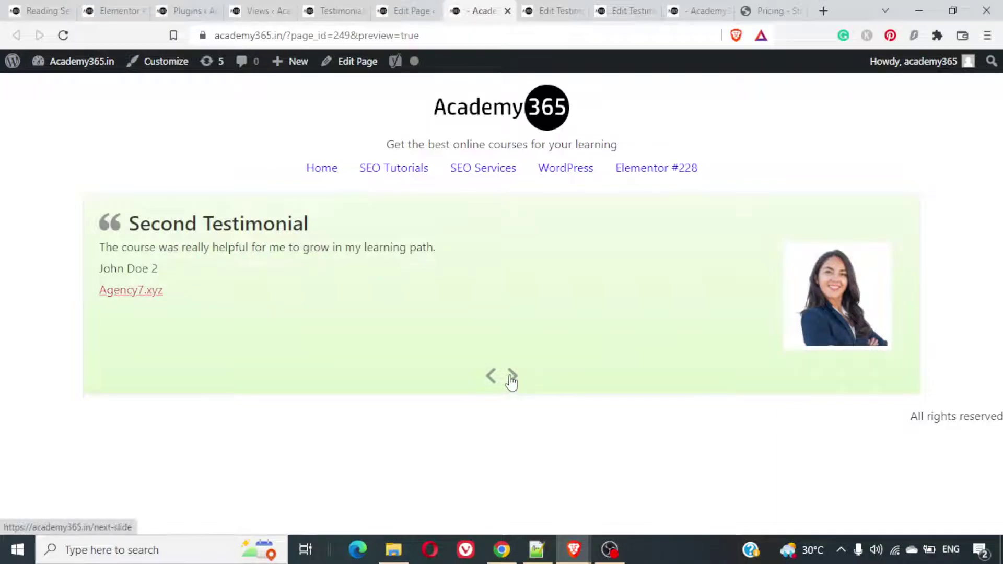
{"action": "left_click", "coordinate": [509, 381]}
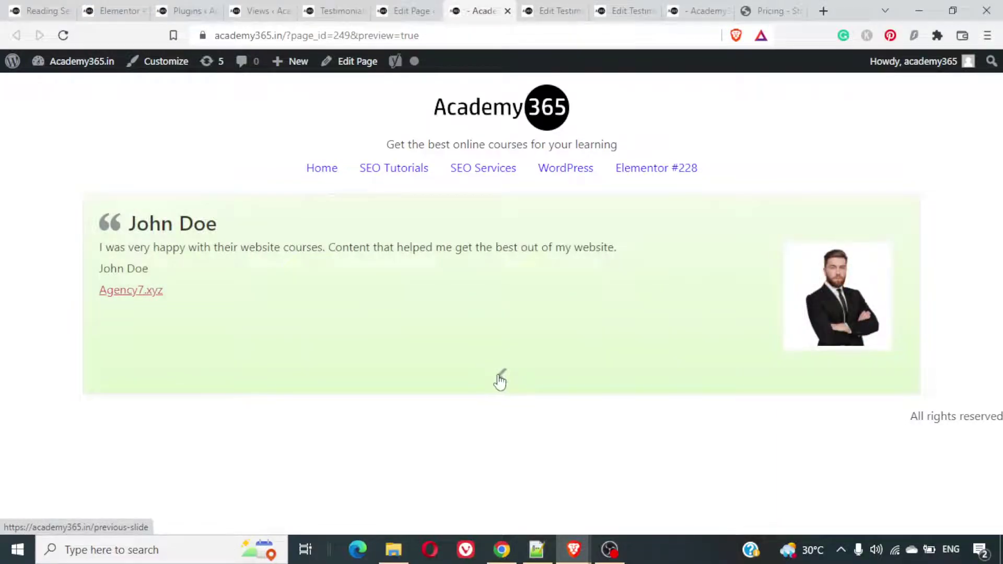
{"action": "left_click", "coordinate": [500, 381]}
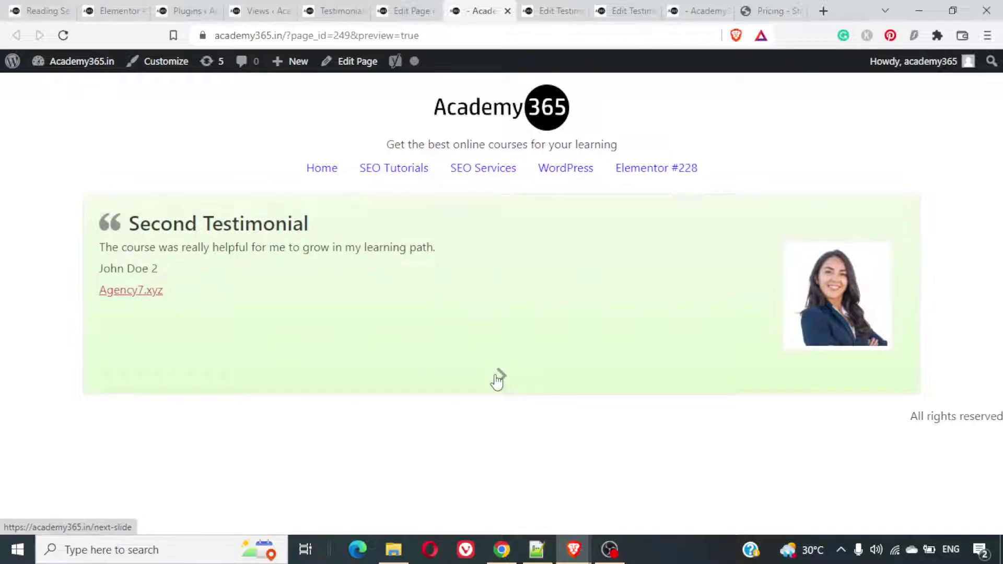
{"action": "left_click", "coordinate": [497, 377]}
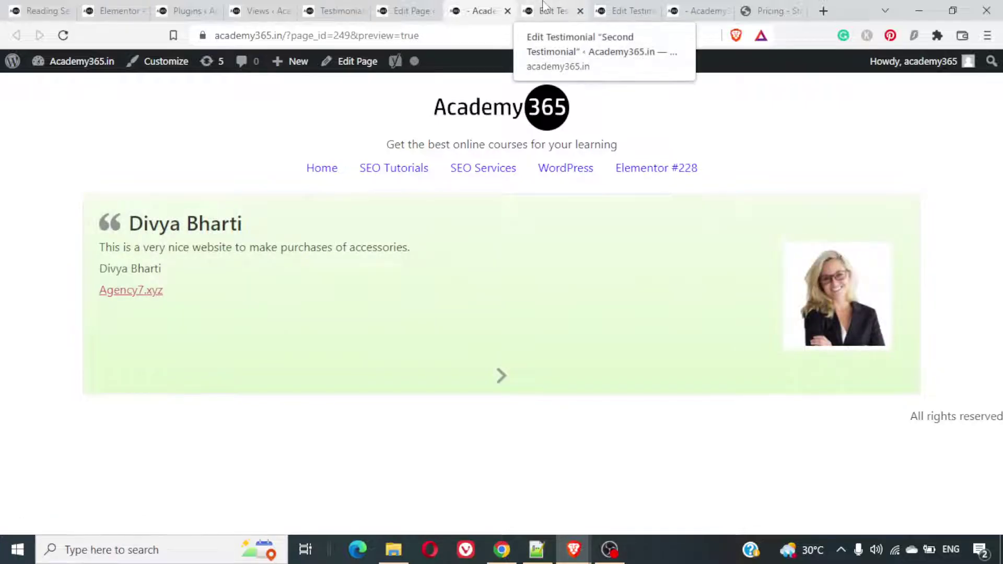
{"action": "left_click", "coordinate": [544, 6]}
{"action": "left_click", "coordinate": [483, 10]}
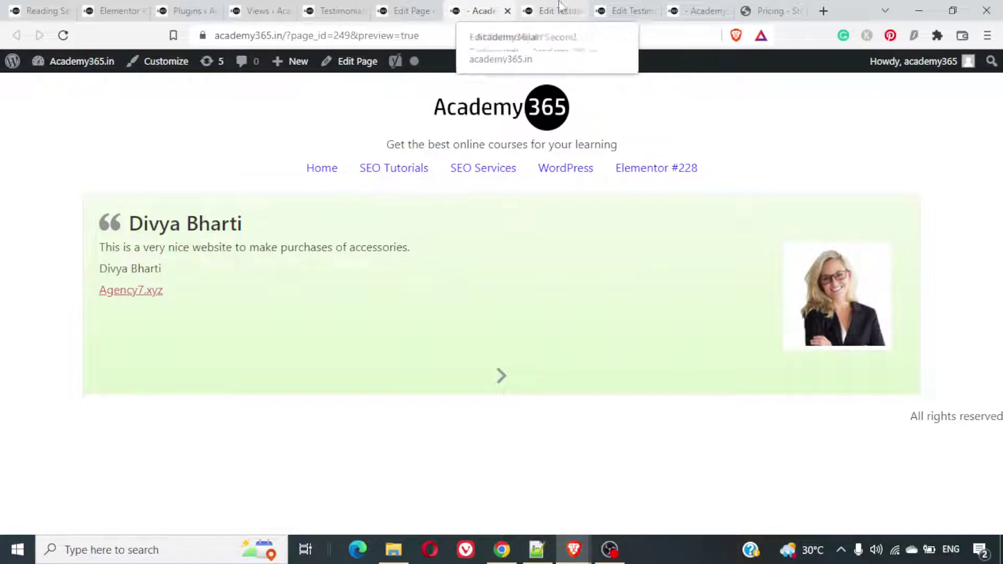
{"action": "left_click", "coordinate": [364, 7]}
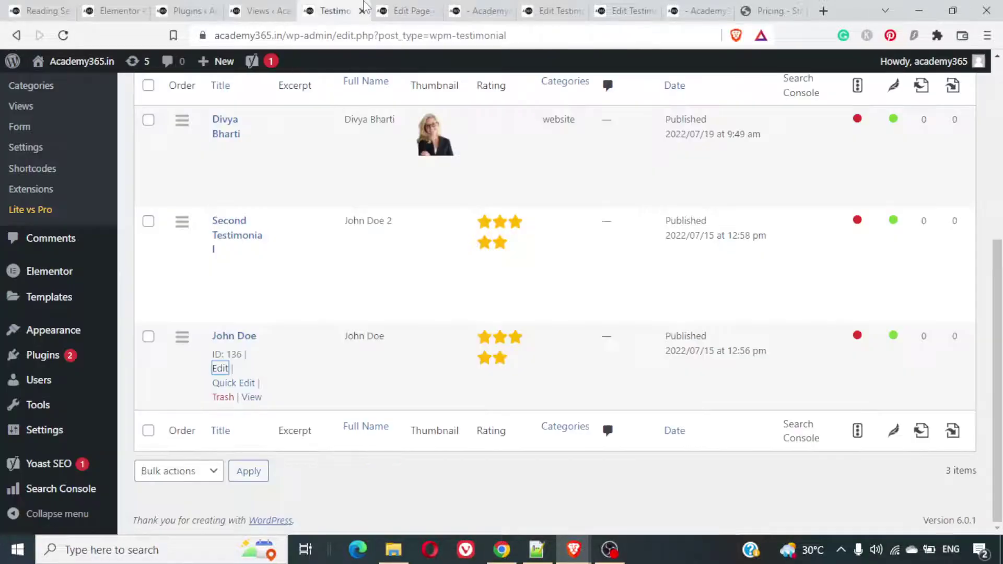